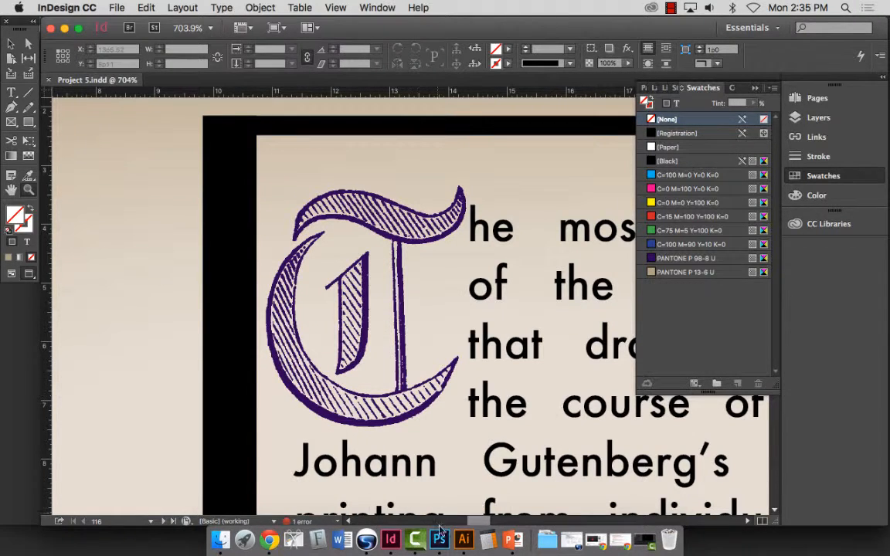
- Switch to Illustrator and create a one-artboard Letter-size print document measuring 612 × 792 pt
left_click(463, 539)
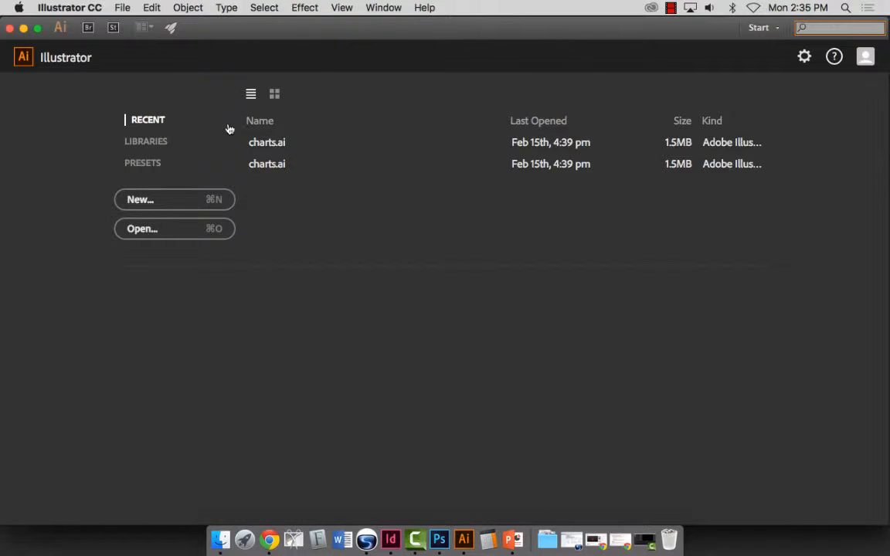
left_click(122, 7)
left_click(120, 24)
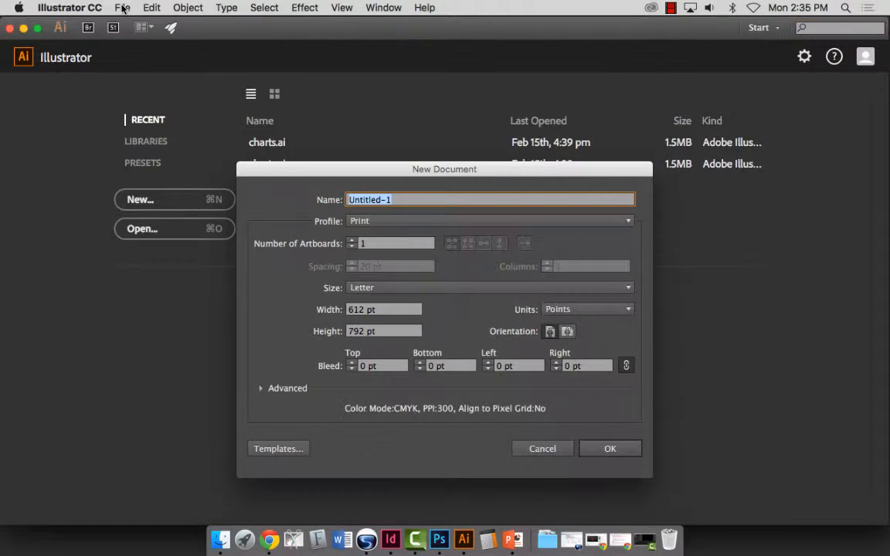
left_click(616, 451)
key("Return")
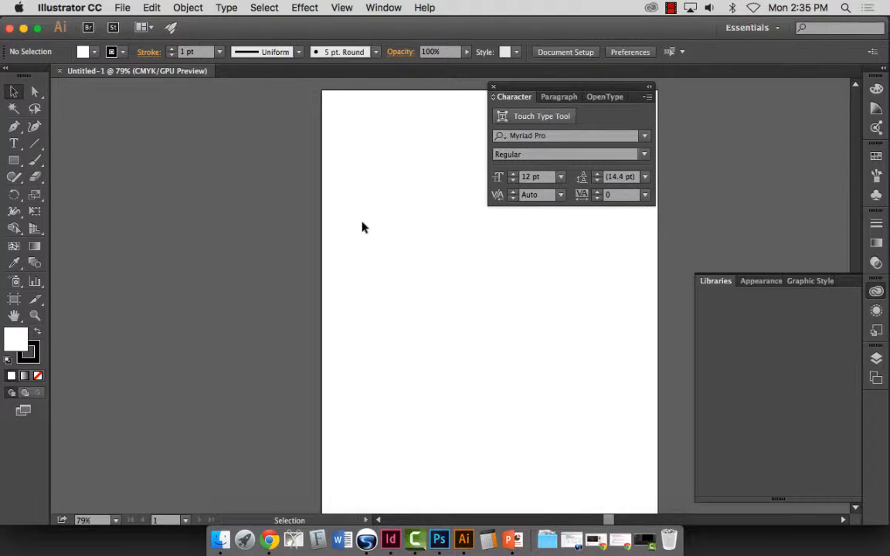
- Move the Character panel off the page so the blank artboard is unobstructed
left_click_drag(556, 88, 753, 97)
scroll(184, 238, "right", 5)
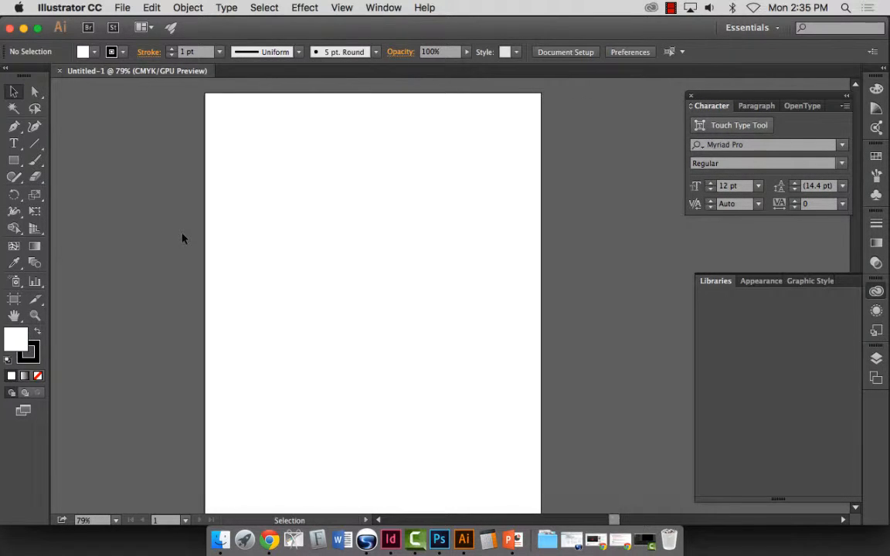
scroll(184, 237, "right", 2)
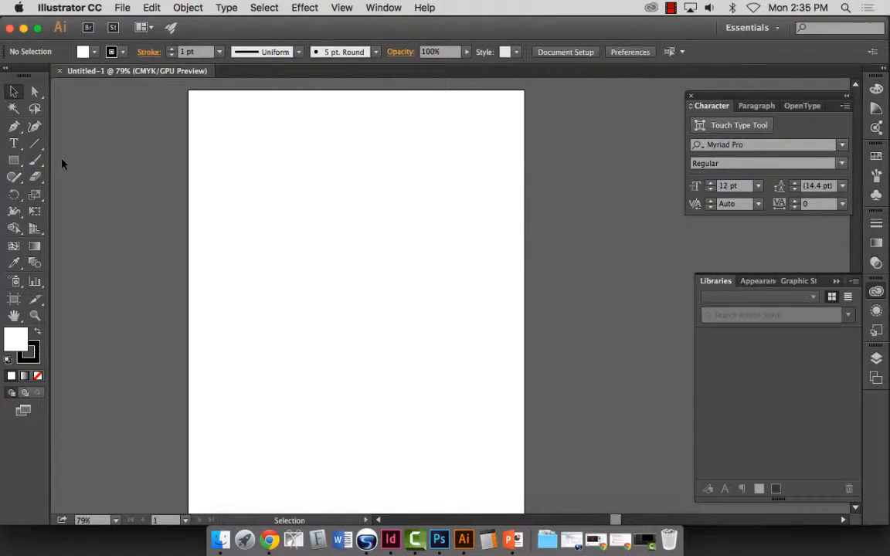
- Place Illustrated Initial T.tif from the desktop's Project 5 folder as a linked image in the upper-left area of the artboard
left_click(123, 7)
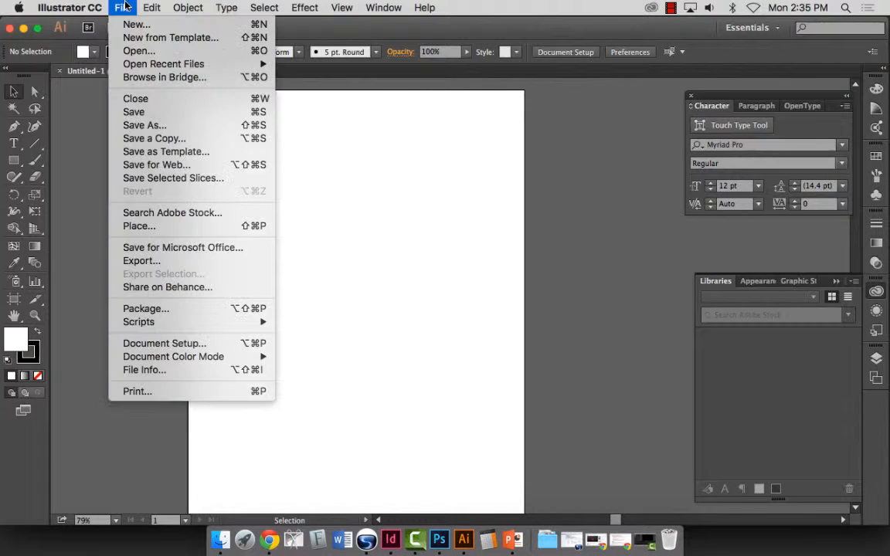
left_click(139, 229)
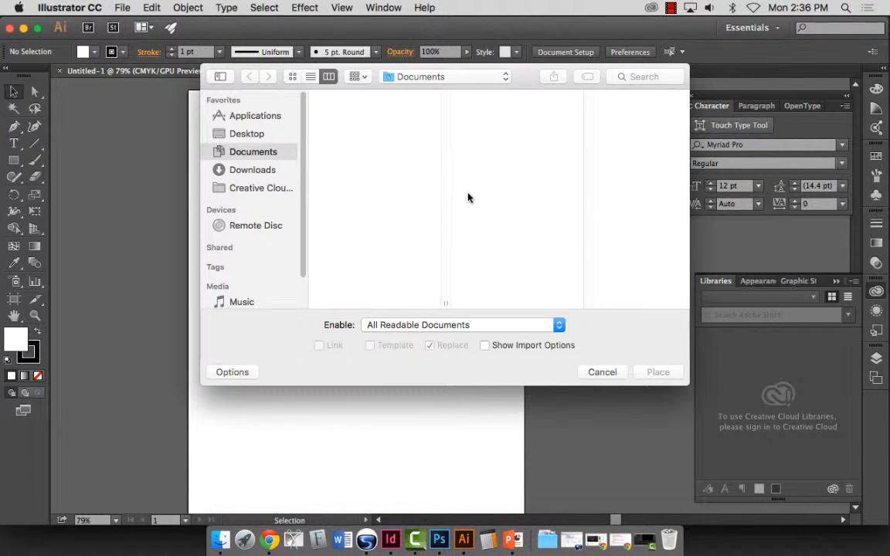
left_click(241, 134)
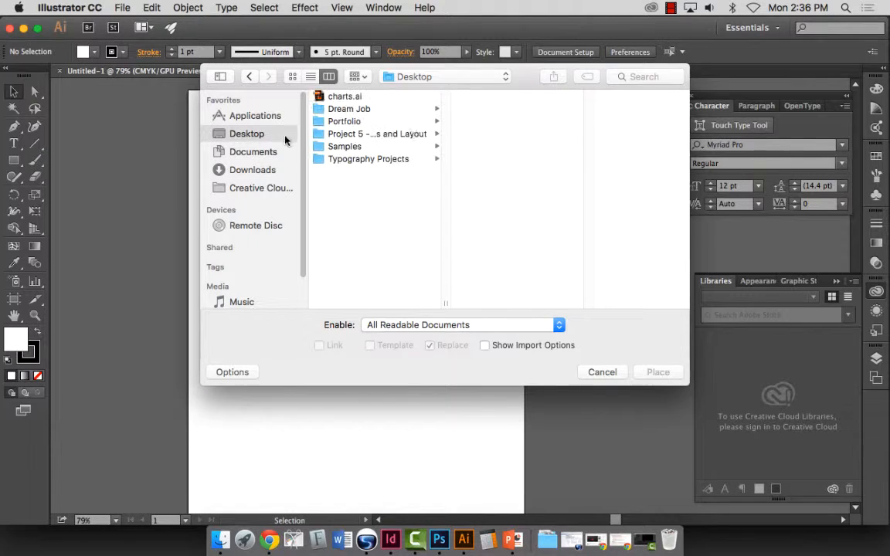
left_click(354, 136)
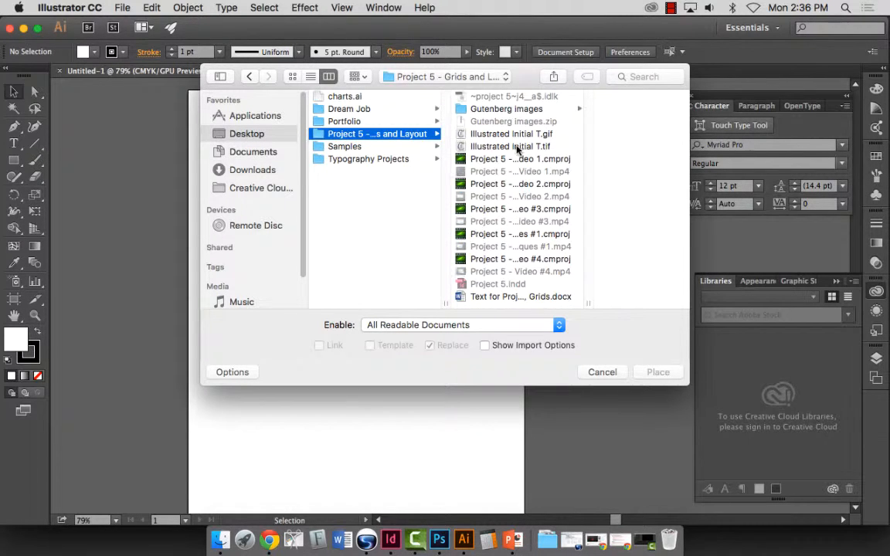
left_click(515, 146)
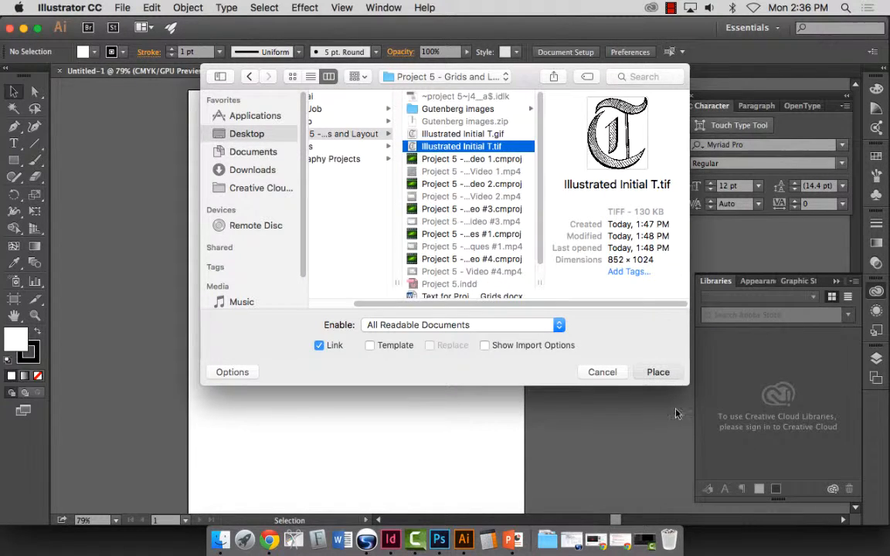
left_click(657, 372)
left_click(241, 152)
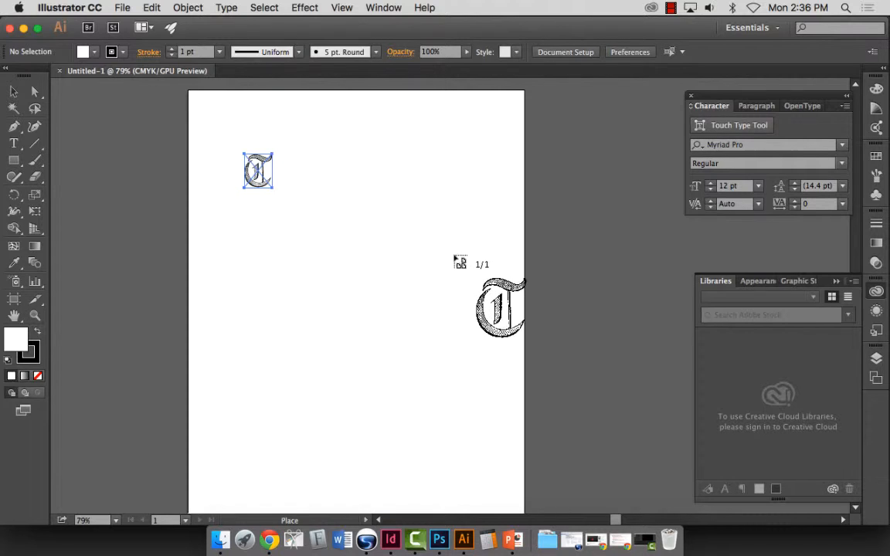
- Try to enlarge the placed initial T until it spans most of the page width
left_click(34, 315)
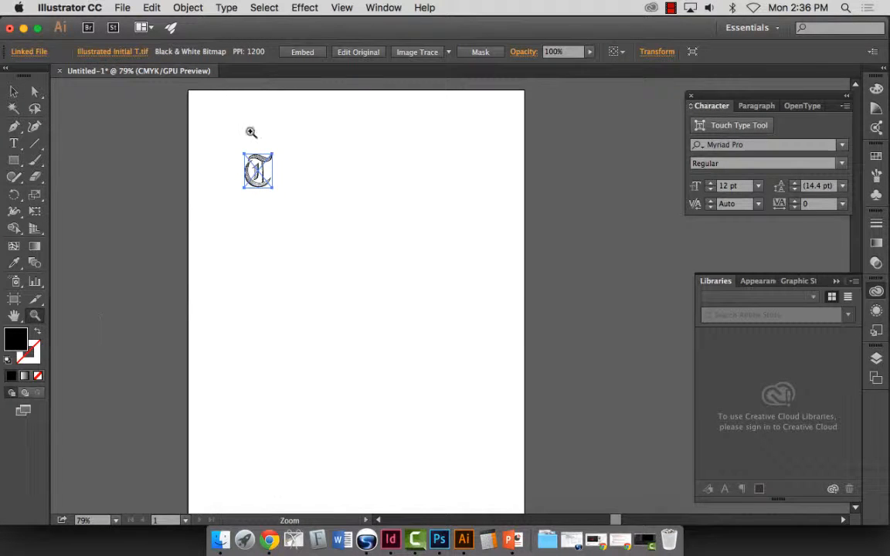
left_click_drag(250, 131, 193, 100)
key("v")
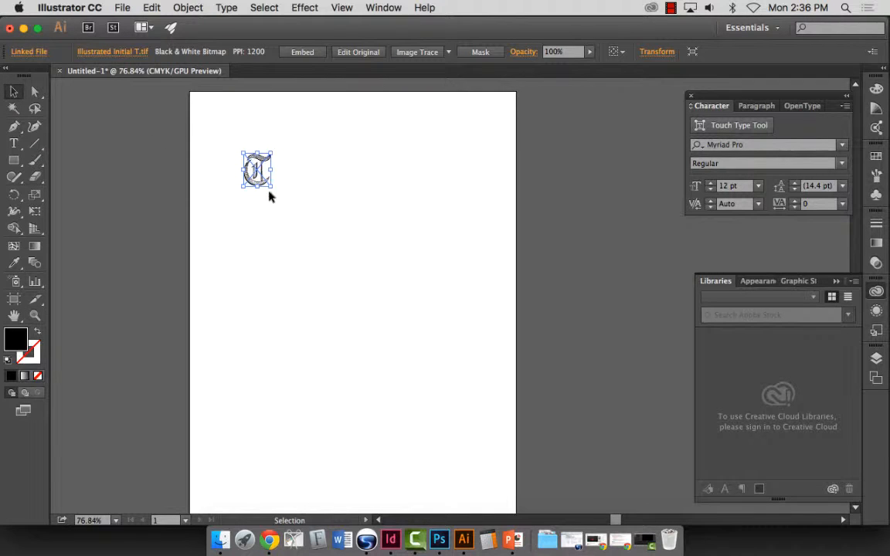
left_click_drag(269, 186, 448, 399)
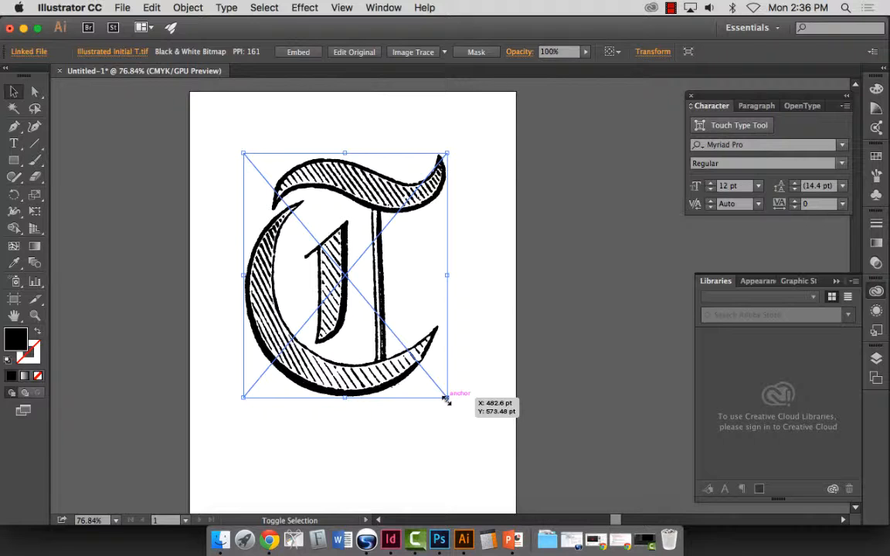
key("super+z")
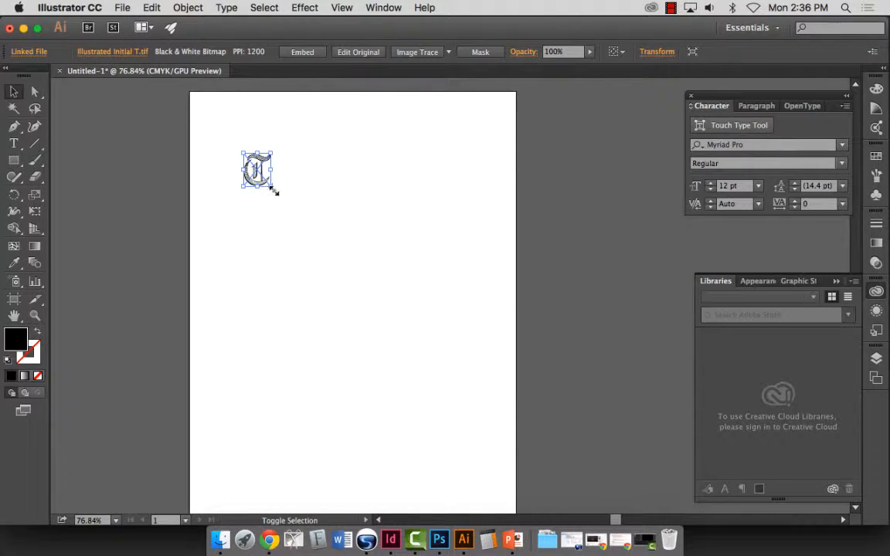
left_click_drag(274, 192, 447, 404)
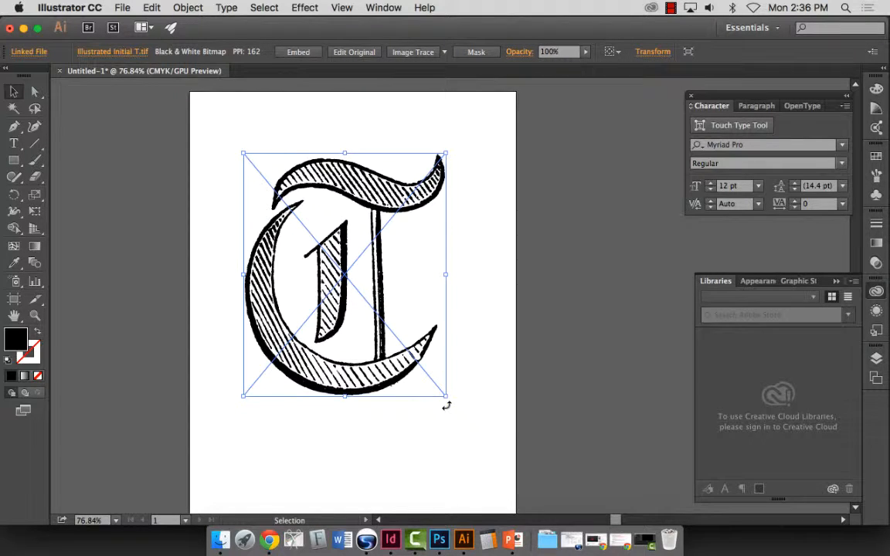
key("super+z")
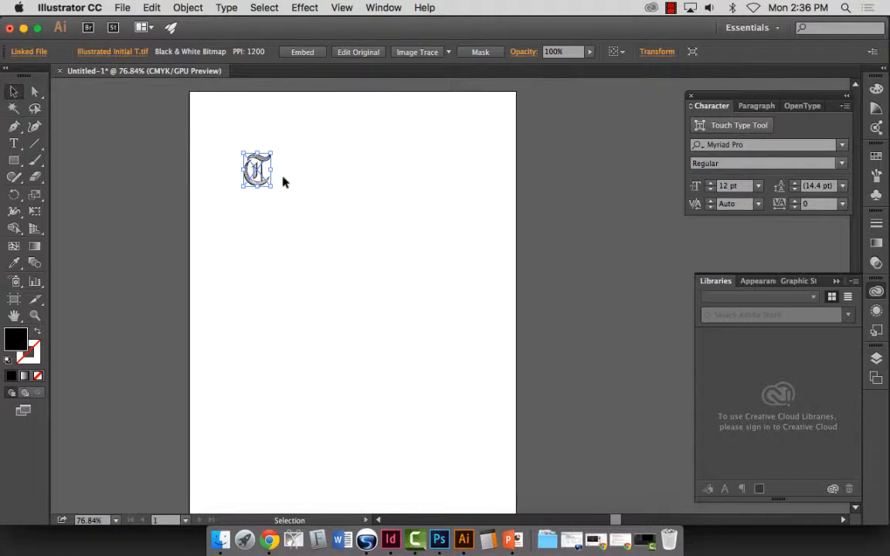
- Scale the placed initial T up proportionally to about 396 × 475 pt and leave it selected
left_click_drag(272, 186, 454, 420)
scroll(438, 289, "right", 2)
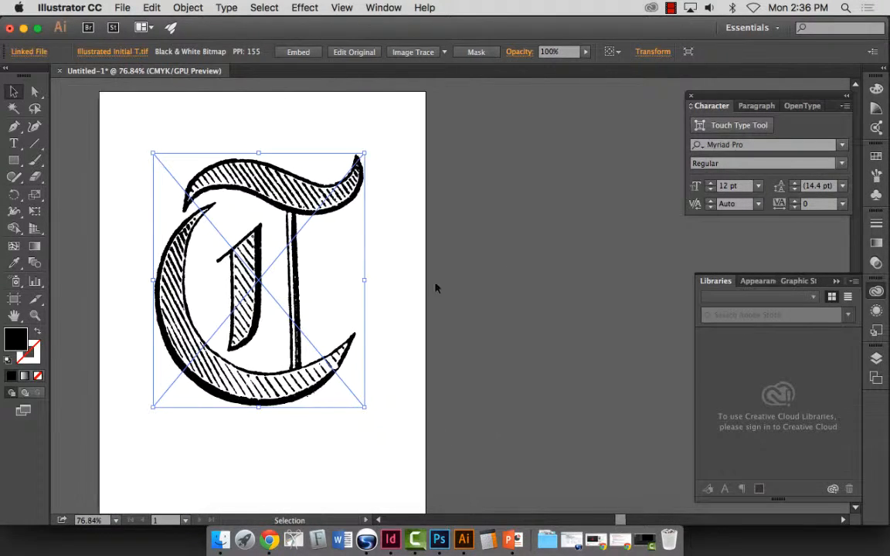
left_click(583, 307)
scroll(440, 320, "left", 3)
left_click(441, 318)
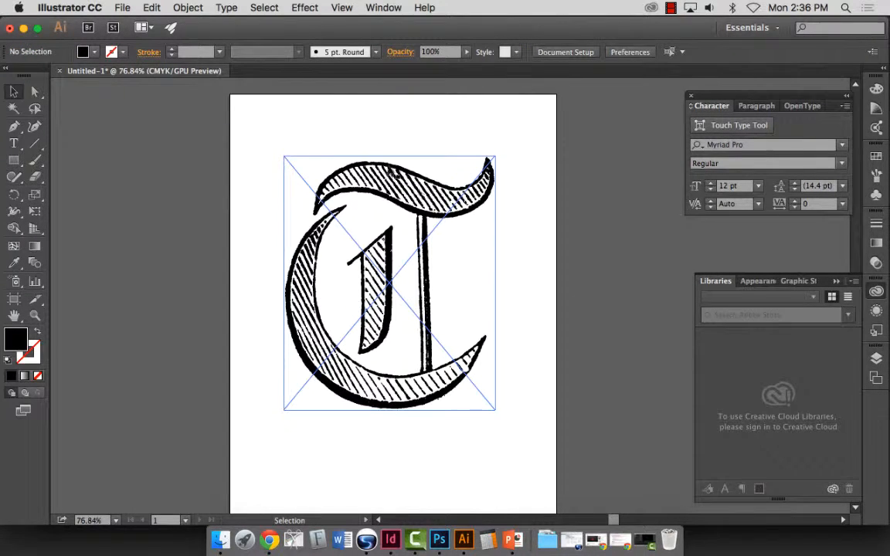
left_click(503, 196)
left_click(437, 183)
left_click(401, 147)
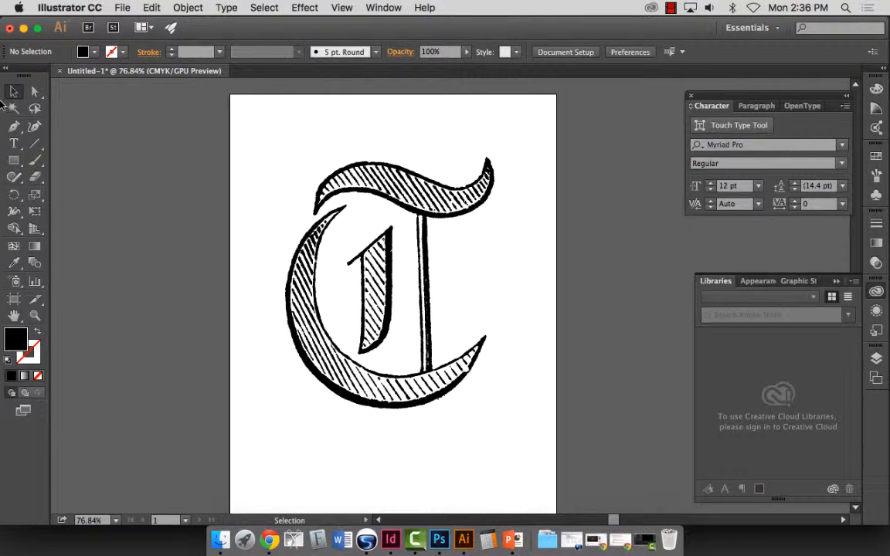
left_click(330, 153)
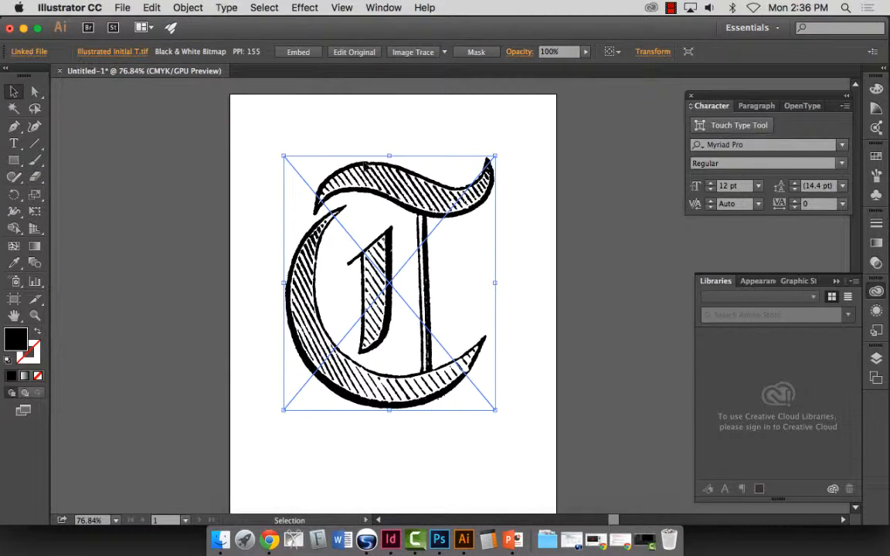
- Try tracing the initial T with the Black and White Logo preset and undo the trace
left_click(444, 53)
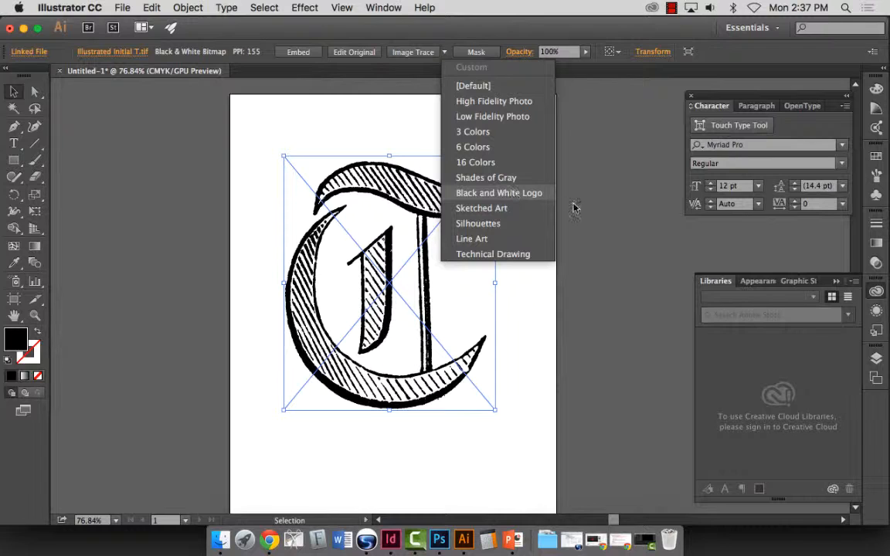
left_click(491, 193)
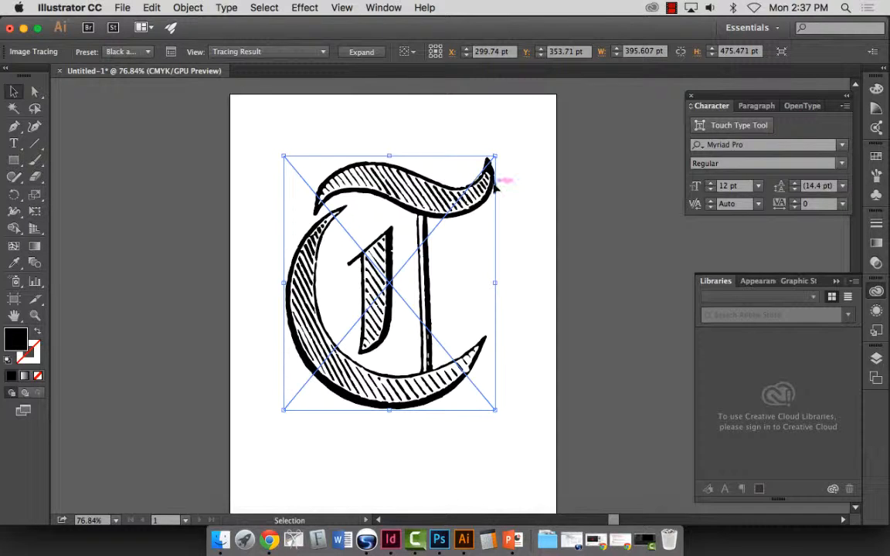
key("cmd+z")
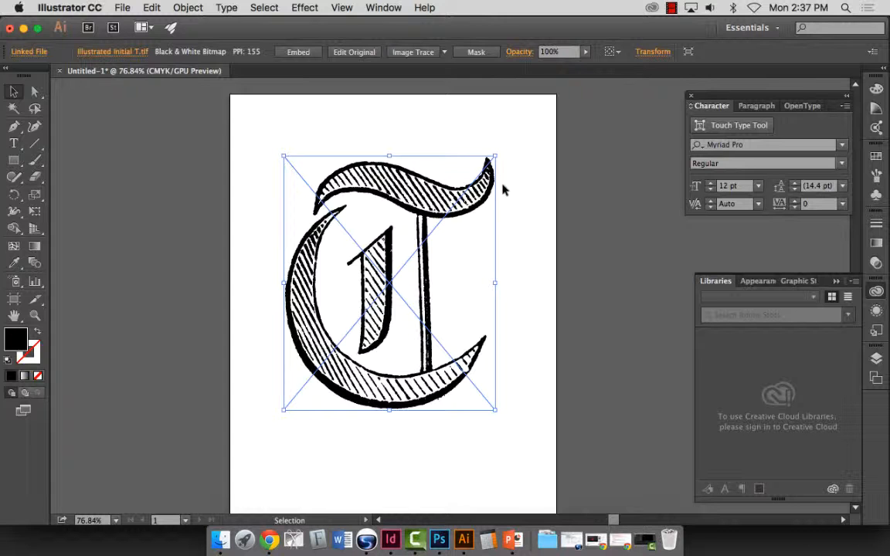
- Open the Image Trace panel, dock the Character panel group, and arrange Image Trace beside the initial T
left_click(382, 7)
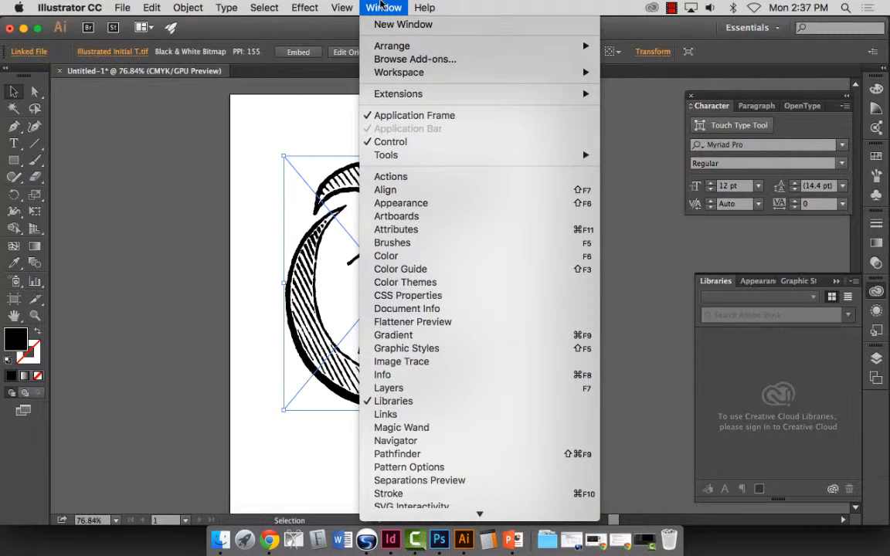
left_click(417, 361)
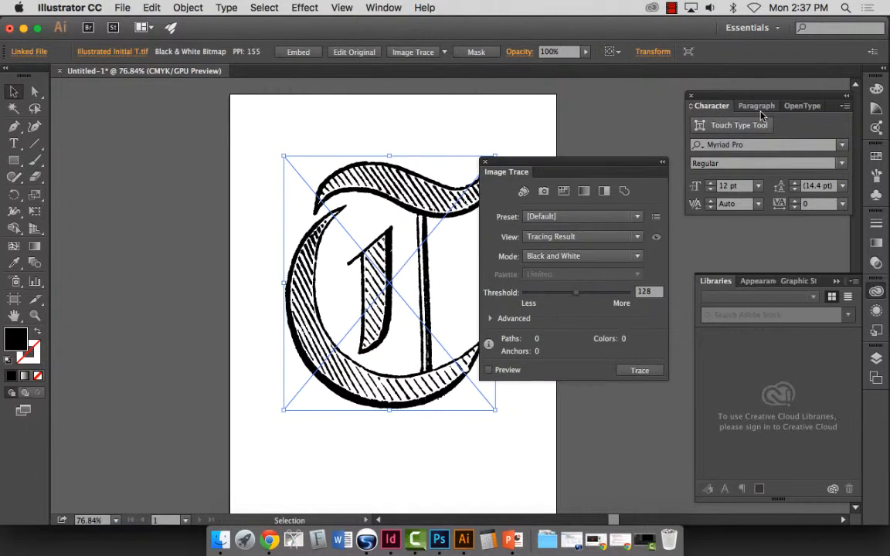
mouse_move(766, 98)
left_mouse_down()
mouse_move(861, 116)
mouse_move(849, 318)
mouse_move(880, 471)
mouse_move(875, 402)
left_mouse_up()
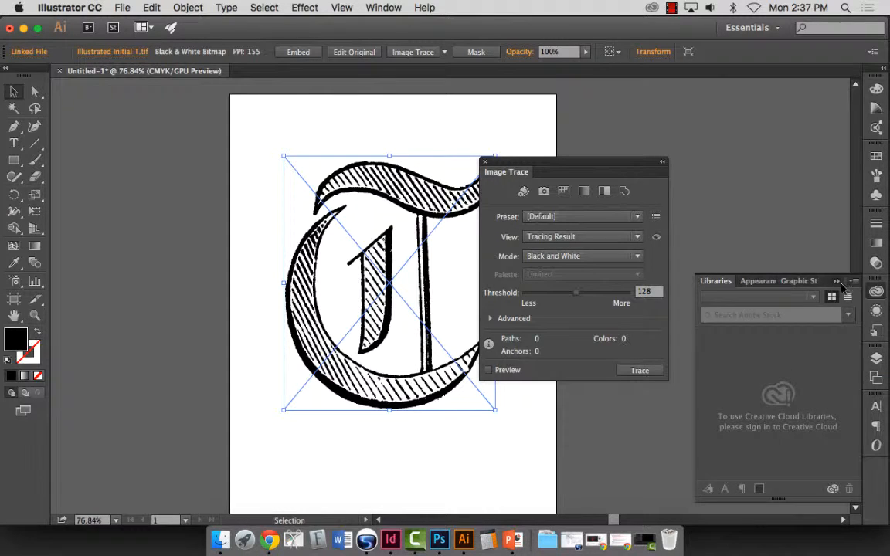
mouse_move(557, 164)
left_mouse_down()
mouse_move(596, 139)
mouse_move(611, 108)
left_mouse_up()
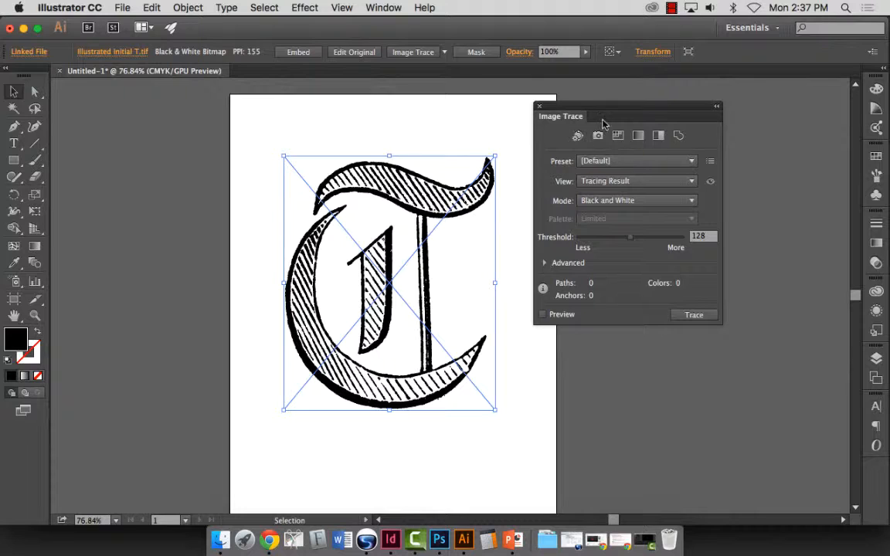
left_click_drag(597, 113, 574, 99)
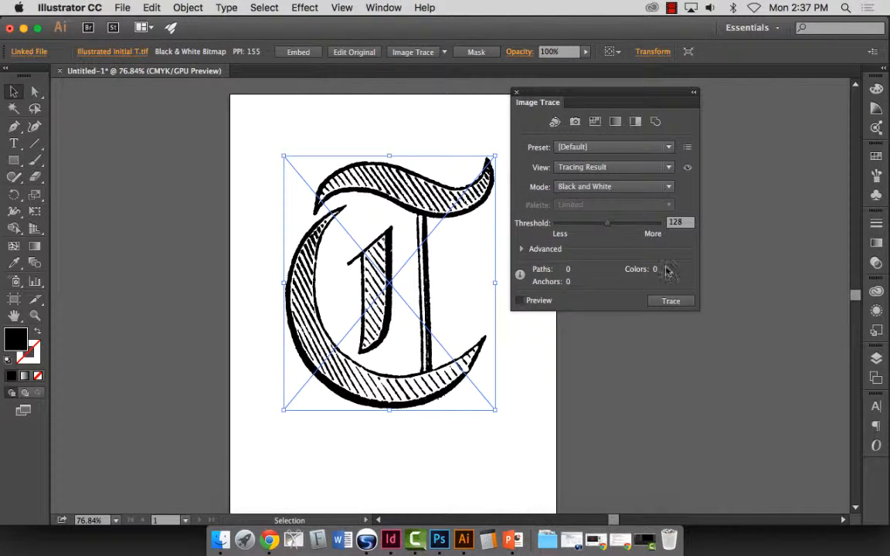
- Preview the black-and-white trace of the initial T and test path fitting at 11%, 95% and 1%, leaving it at 8%
left_click(537, 302)
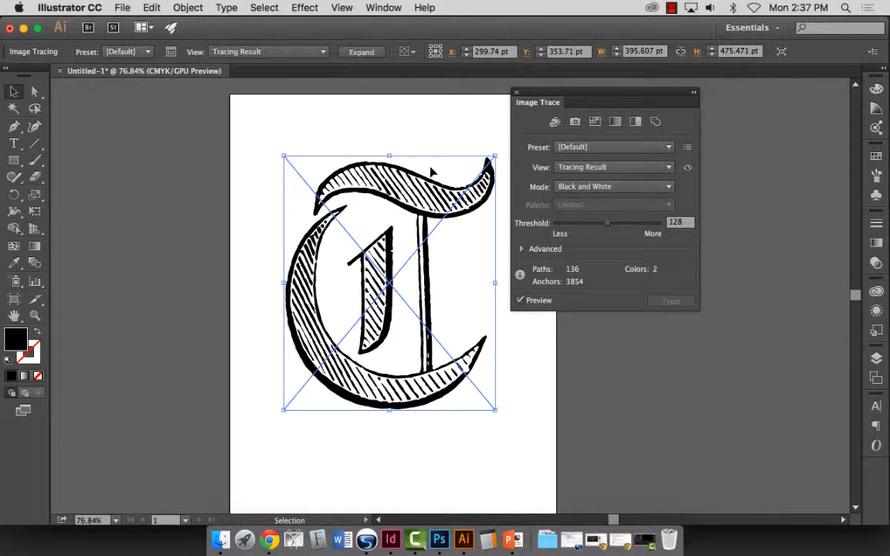
left_click(522, 250)
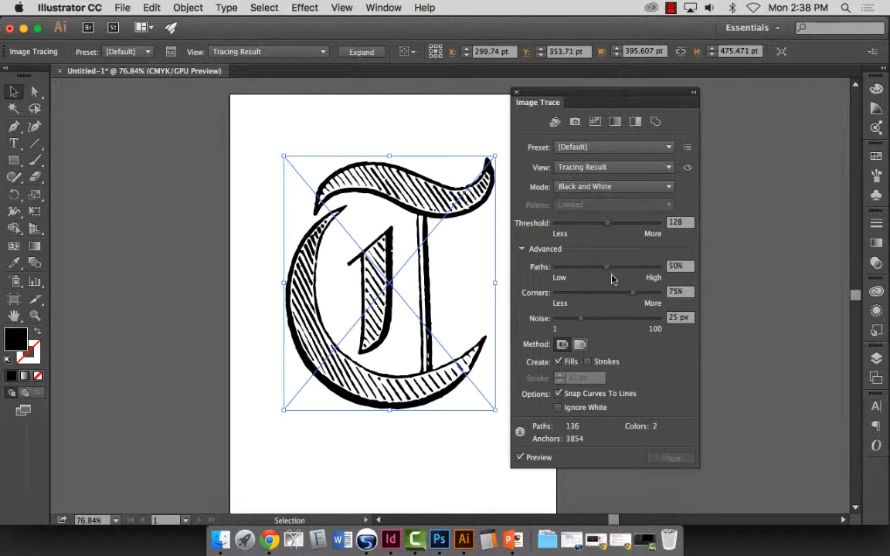
left_click_drag(607, 266, 565, 272)
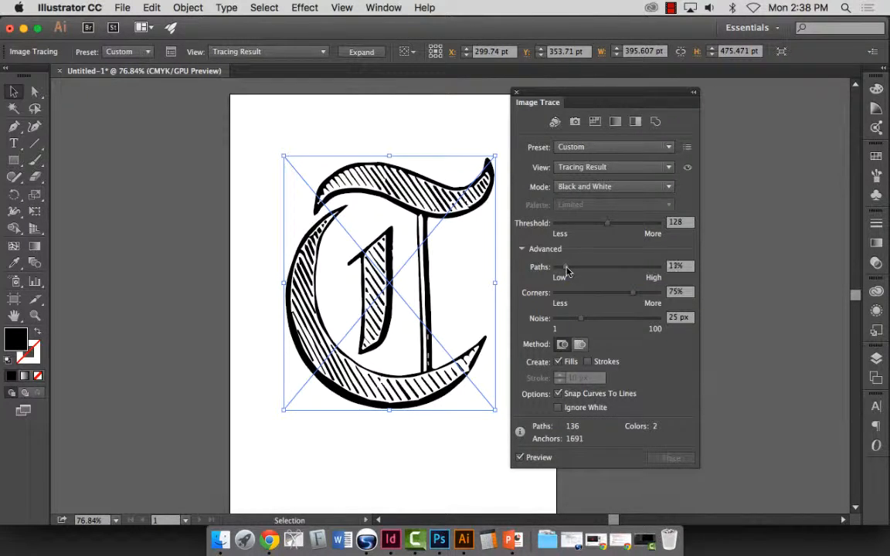
left_click_drag(564, 267, 652, 268)
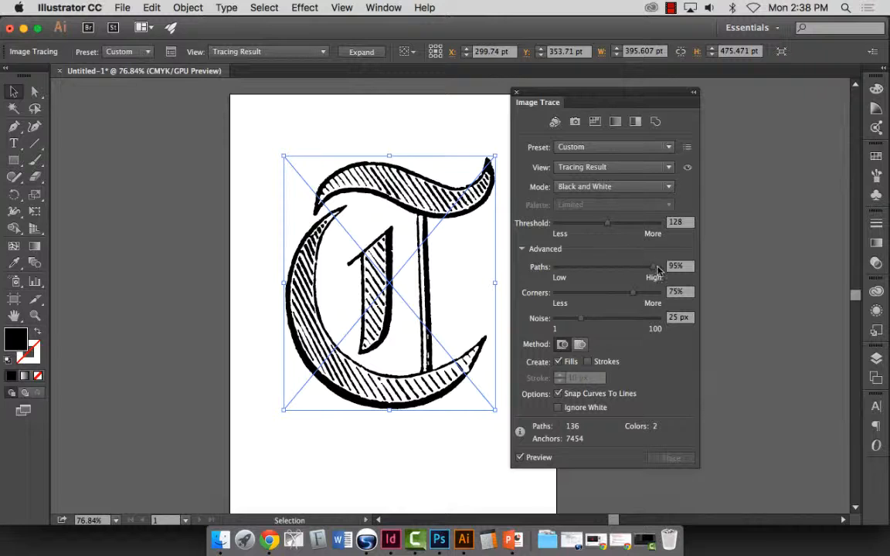
left_click_drag(652, 267, 553, 270)
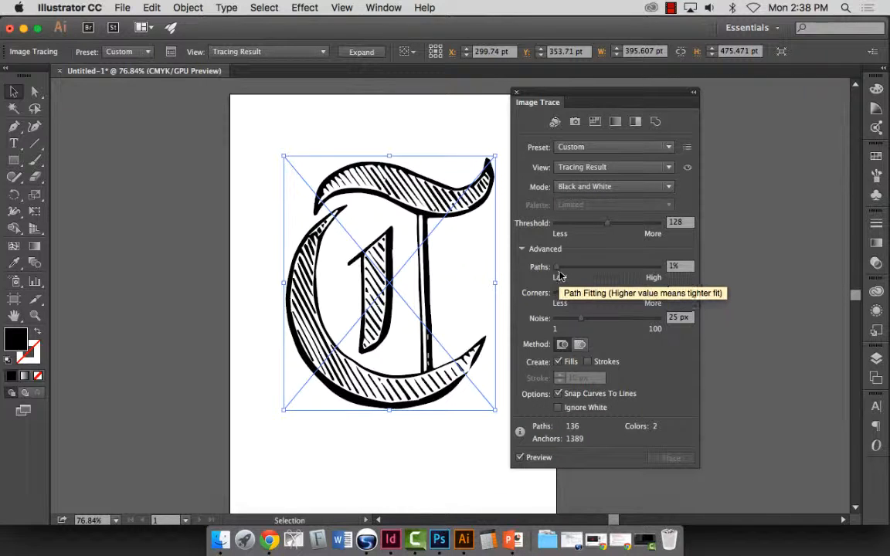
left_click_drag(557, 268, 563, 269)
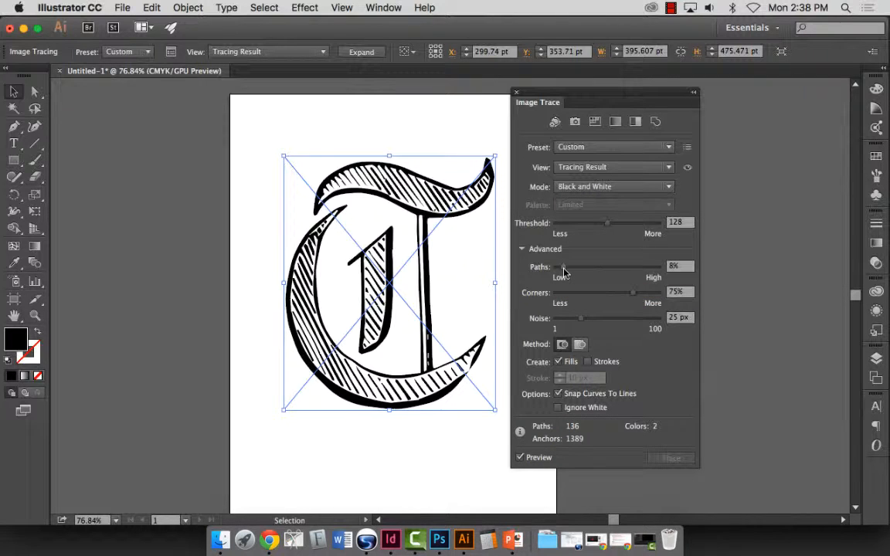
- Set the trace's paths to 13%, corners to 8% and noise to 5 px, close the Image Trace panel and deselect the artwork
left_click_drag(563, 271, 571, 273)
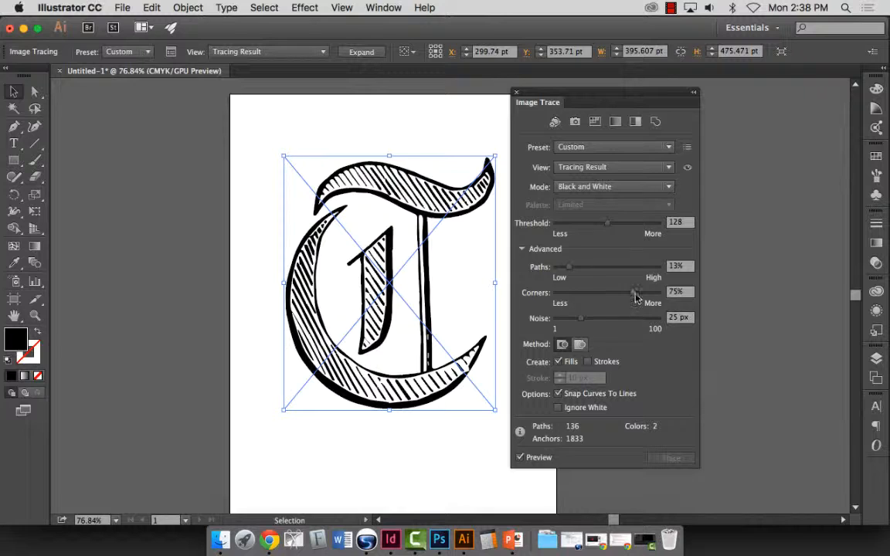
left_click_drag(633, 293, 568, 299)
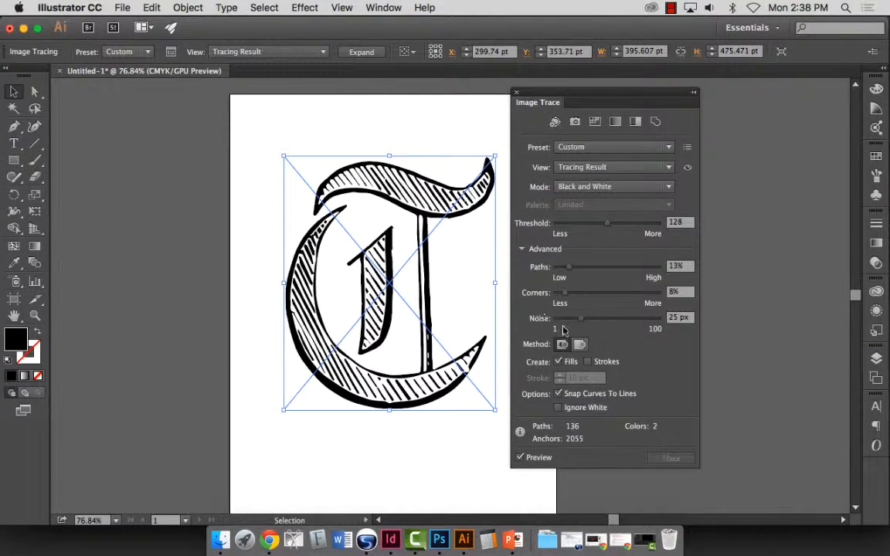
left_click_drag(581, 323, 560, 324)
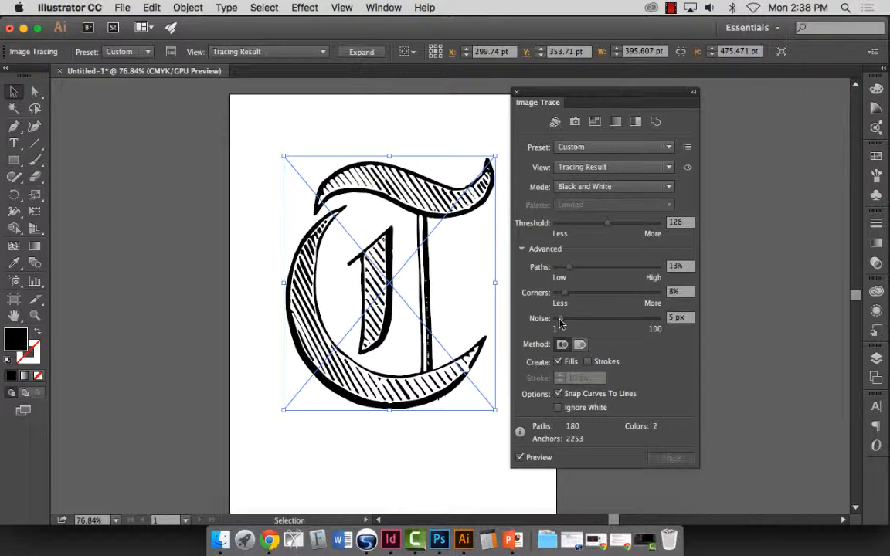
left_click_drag(588, 97, 614, 58)
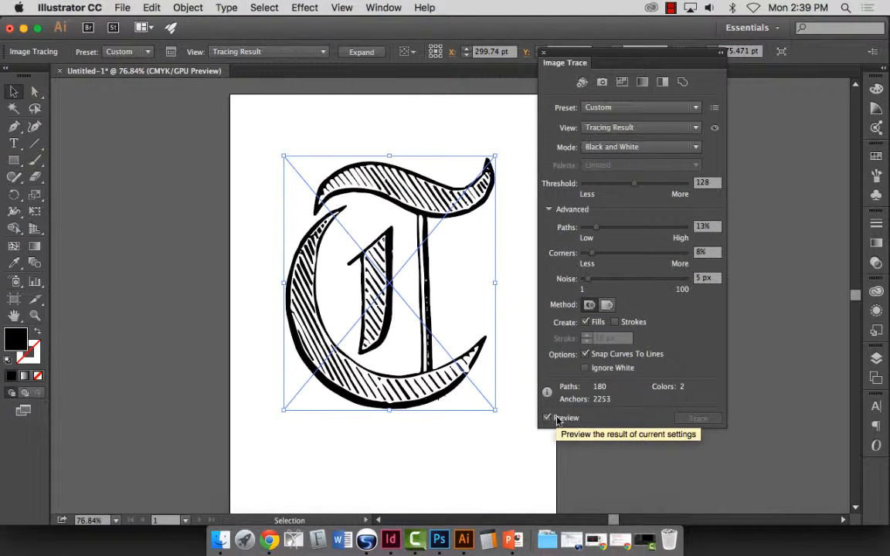
left_click(543, 52)
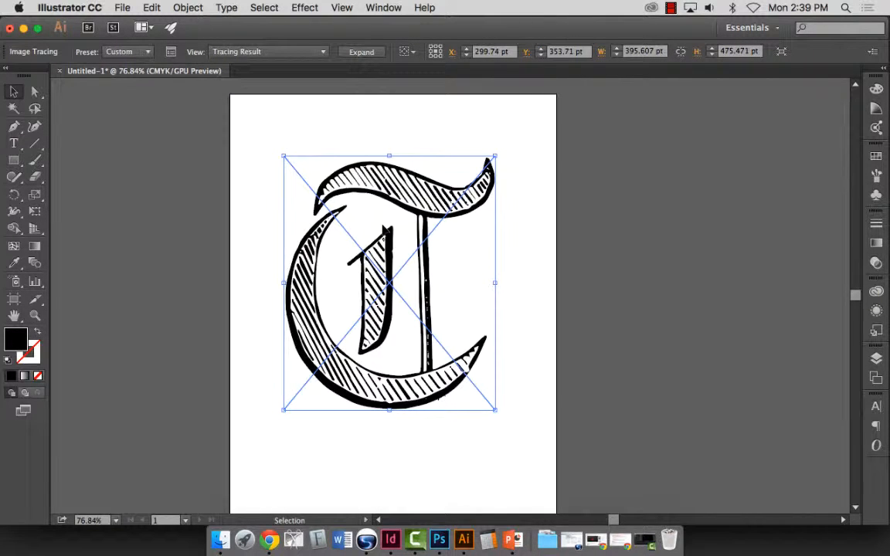
left_click(200, 84)
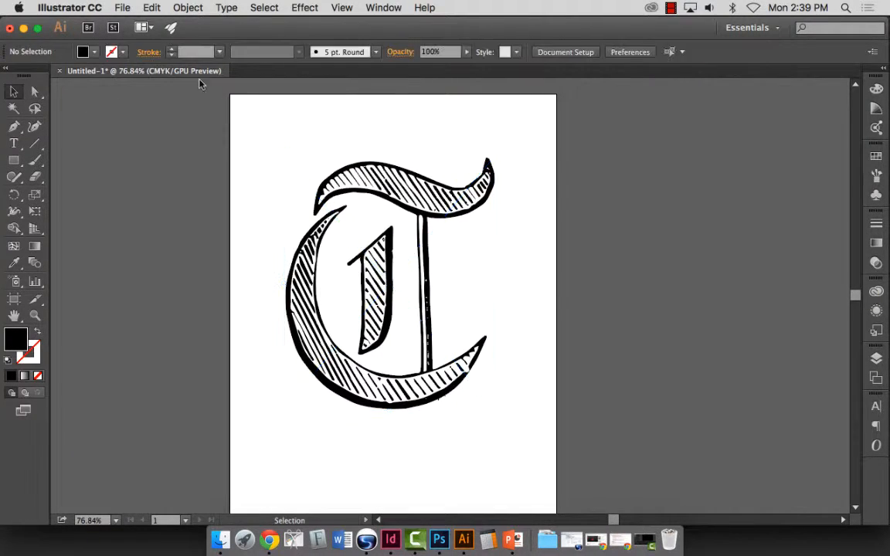
- Place Illustrated Initial T.tif on the pasteboard beside the artboard, for comparison with the traced T
left_click(128, 8)
left_click(151, 222)
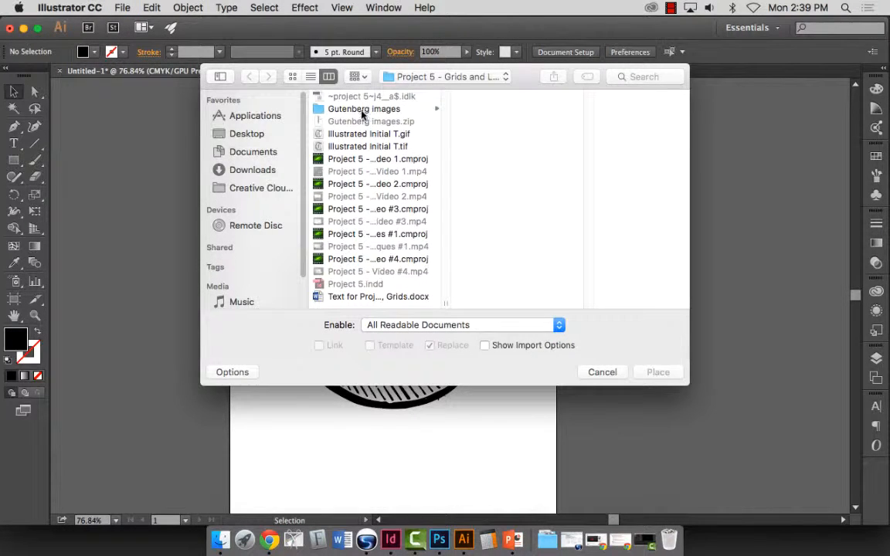
left_click(366, 146)
left_click(657, 372)
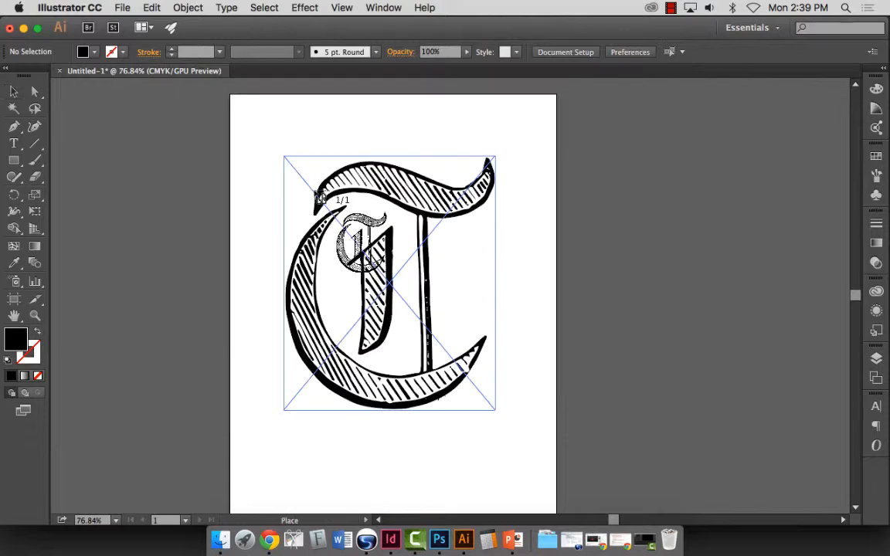
left_click(154, 151)
left_click(13, 91)
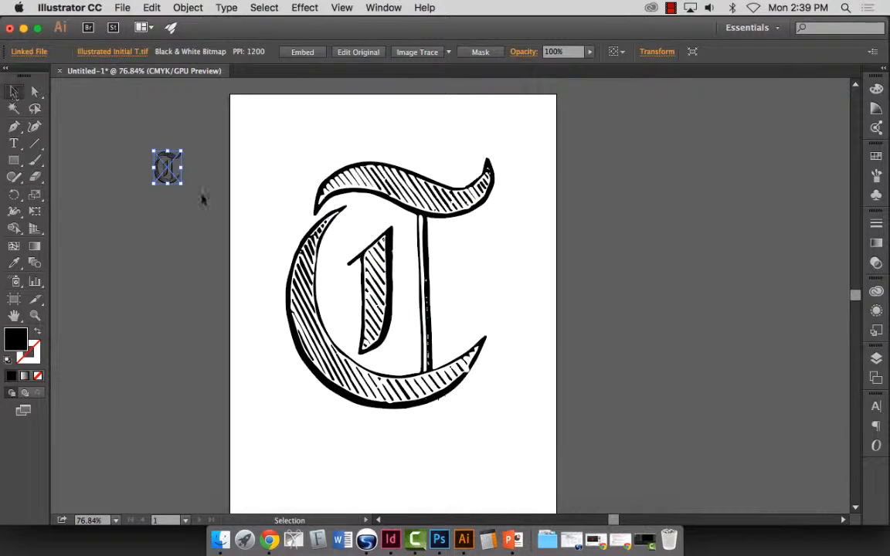
- Scale the placed bitmap T up to about the traced T's size and arrange the two letters side by side
left_click_drag(185, 184, 367, 424)
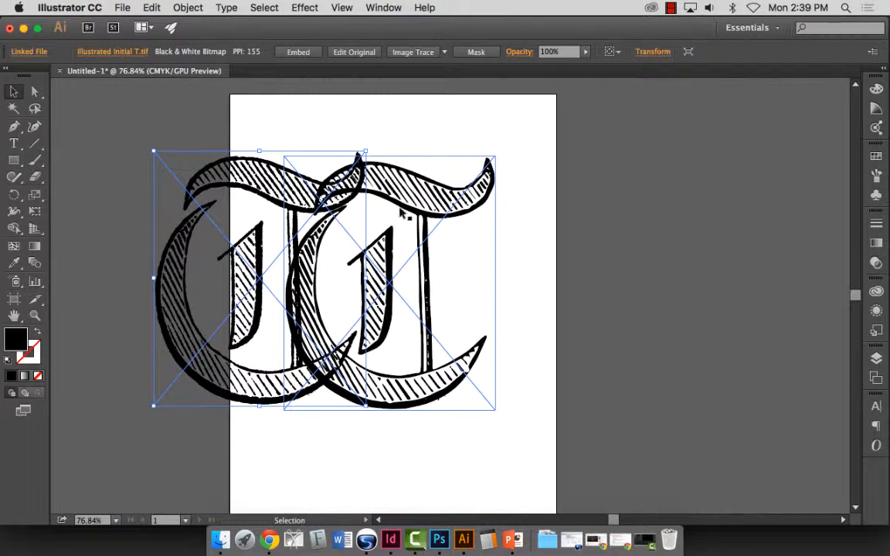
mouse_move(398, 179)
left_mouse_down()
mouse_move(573, 179)
mouse_move(557, 184)
left_mouse_up()
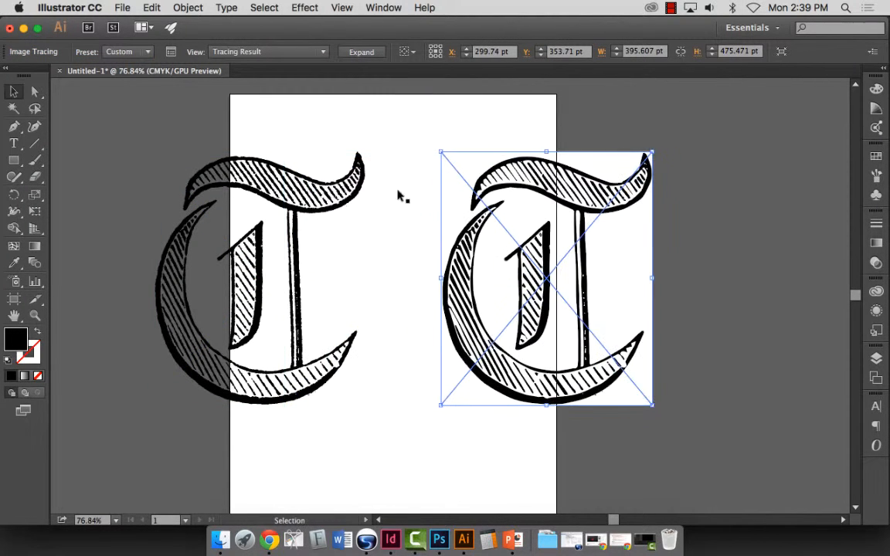
left_click_drag(230, 166, 311, 167)
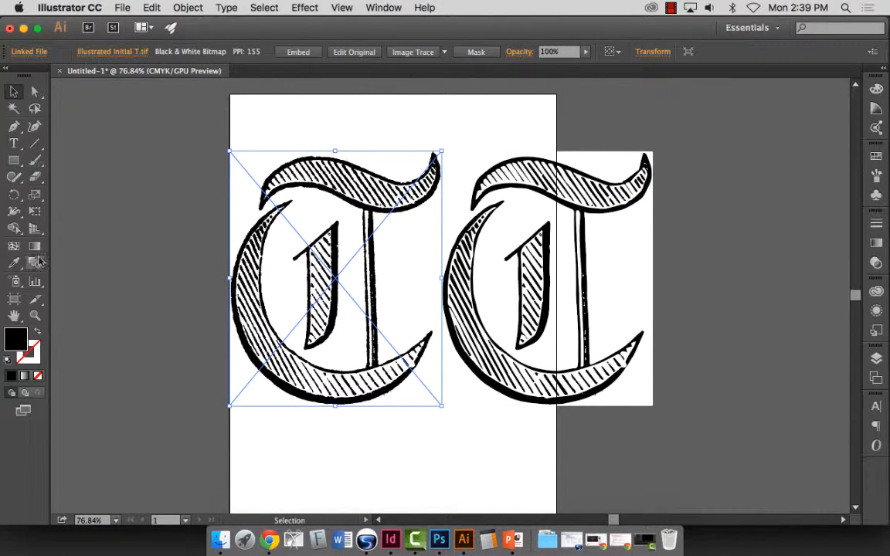
- Compare the edges of the bitmap T and the traced T at high magnification, then fit the artboard in view
left_click(34, 315)
left_click_drag(375, 108, 581, 265)
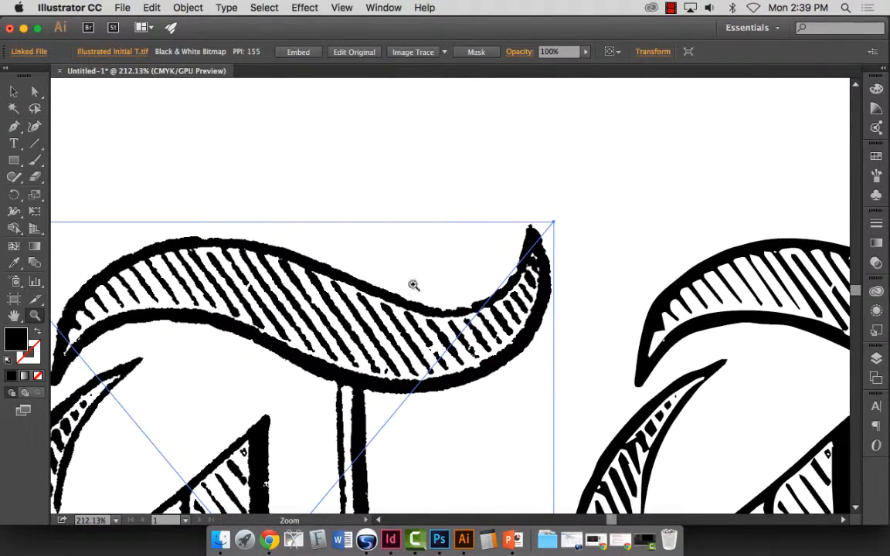
scroll(580, 304, "right", 5)
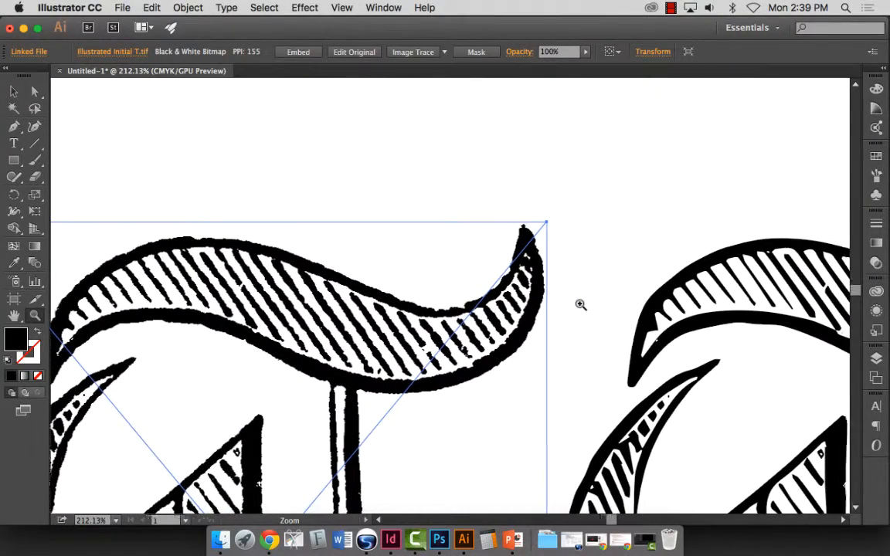
left_click_drag(293, 182, 566, 339)
scroll(565, 339, "right", 12)
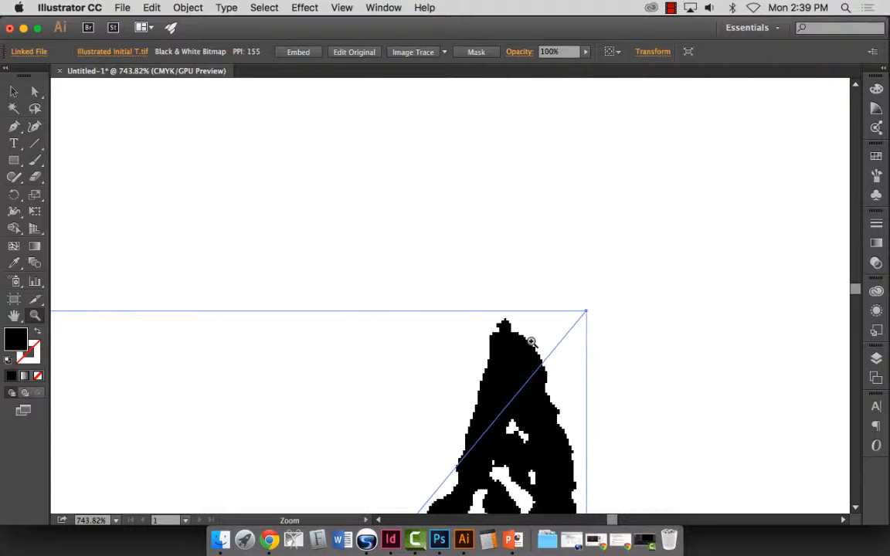
scroll(512, 262, "down", 12)
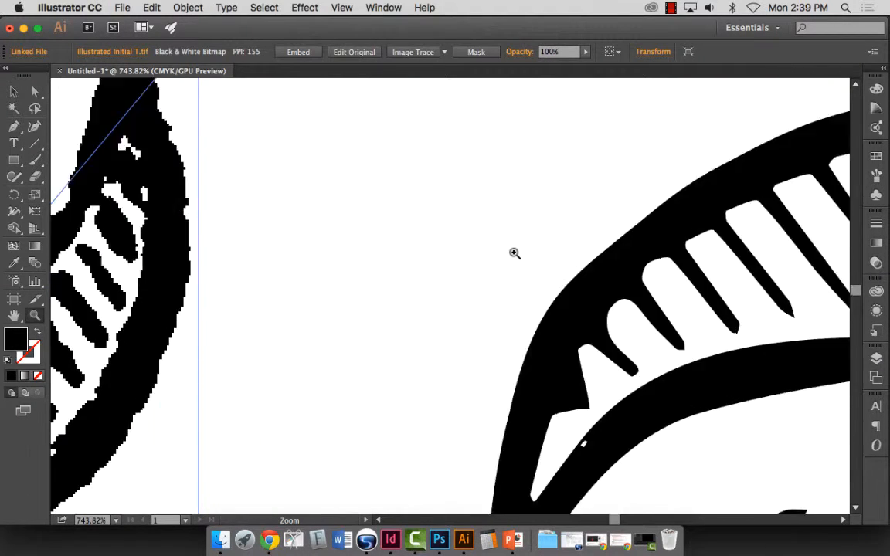
scroll(507, 278, "up", 16)
scroll(502, 280, "right", 14)
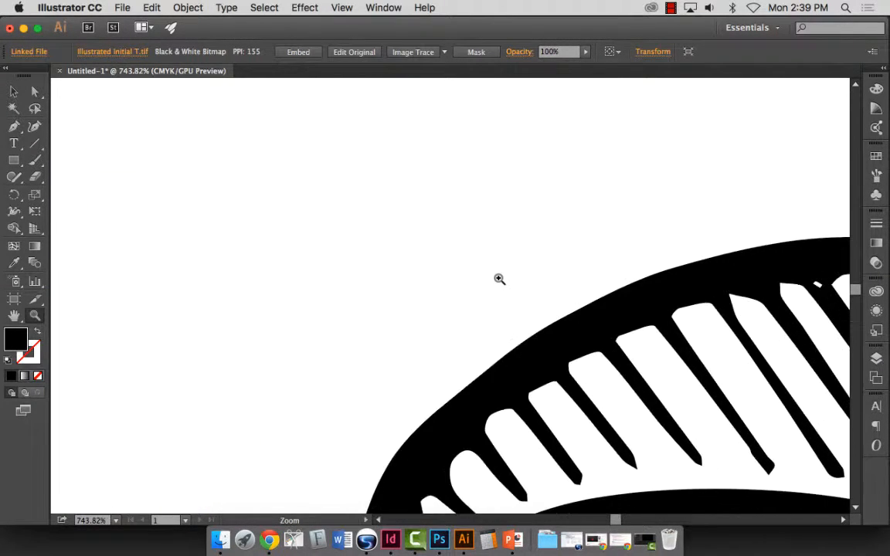
scroll(351, 272, "left", 9)
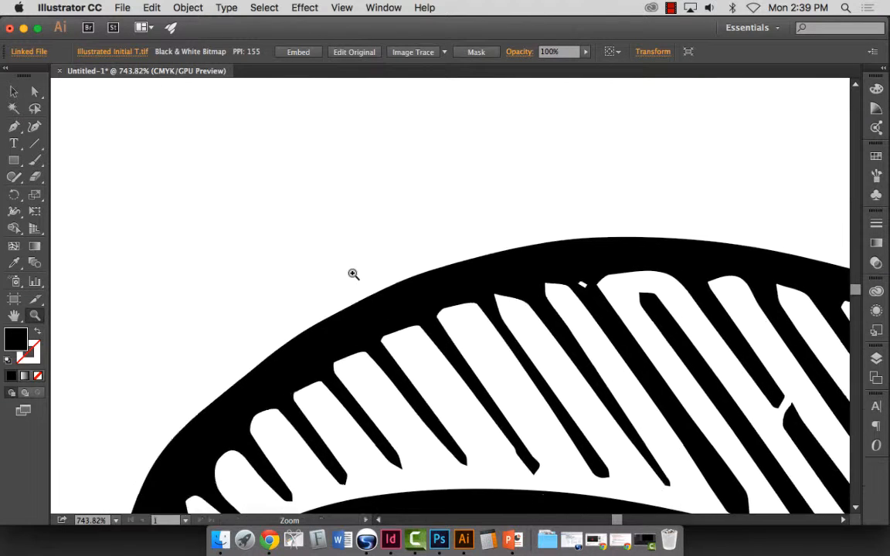
scroll(359, 272, "left", 6)
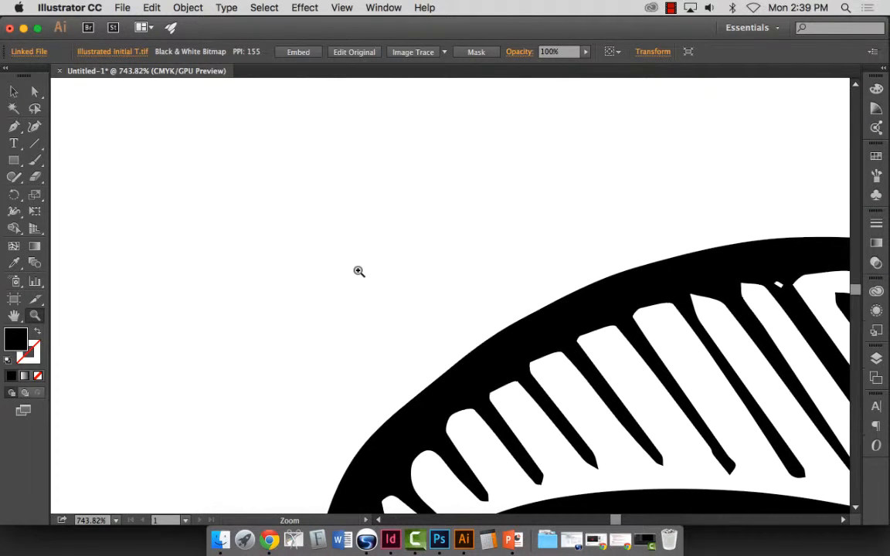
scroll(371, 270, "left", 6)
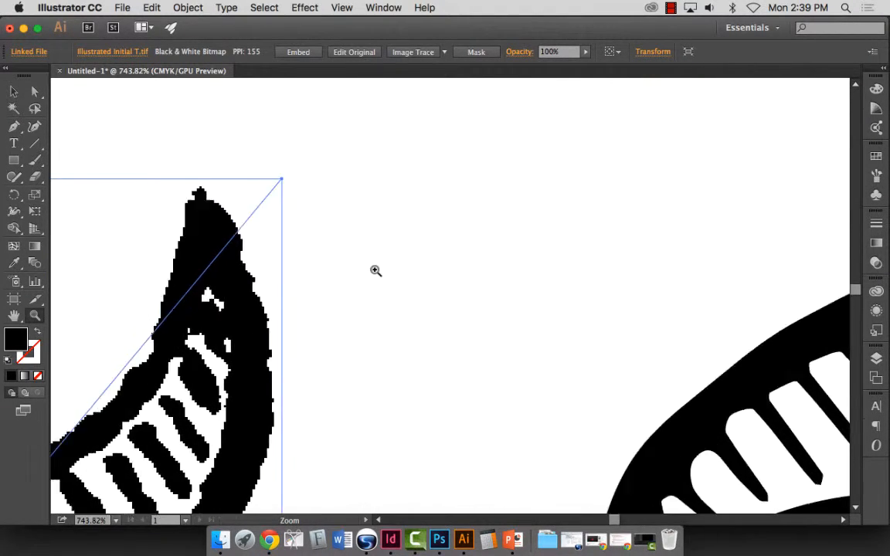
left_click(373, 267, "alt")
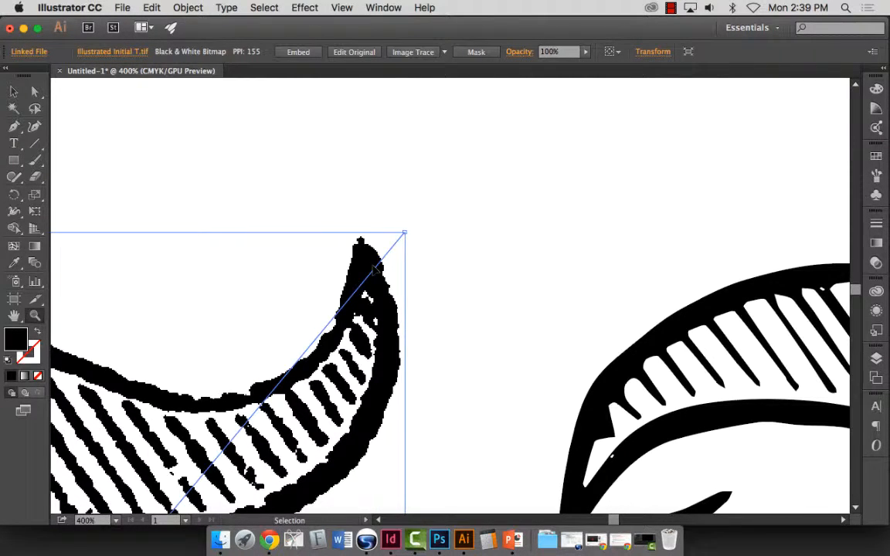
key("super+0")
scroll(390, 163, "down", 10)
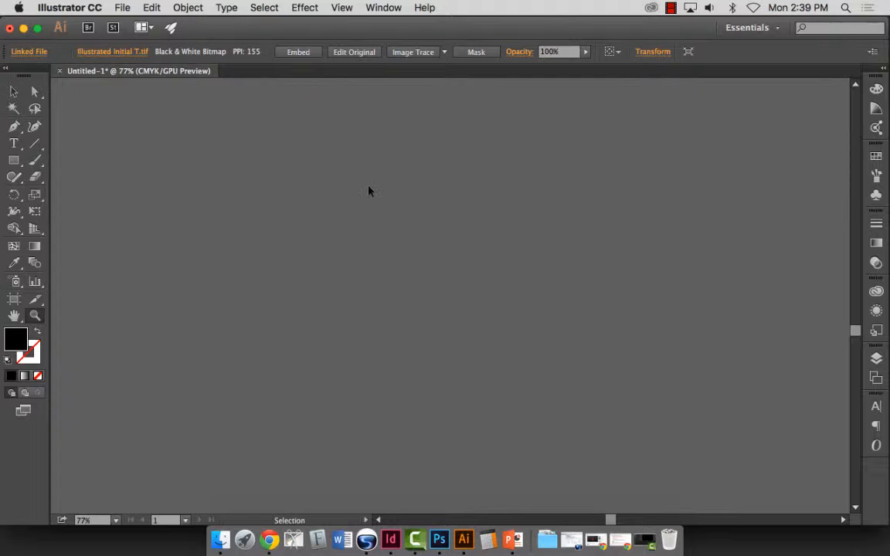
key("super+0")
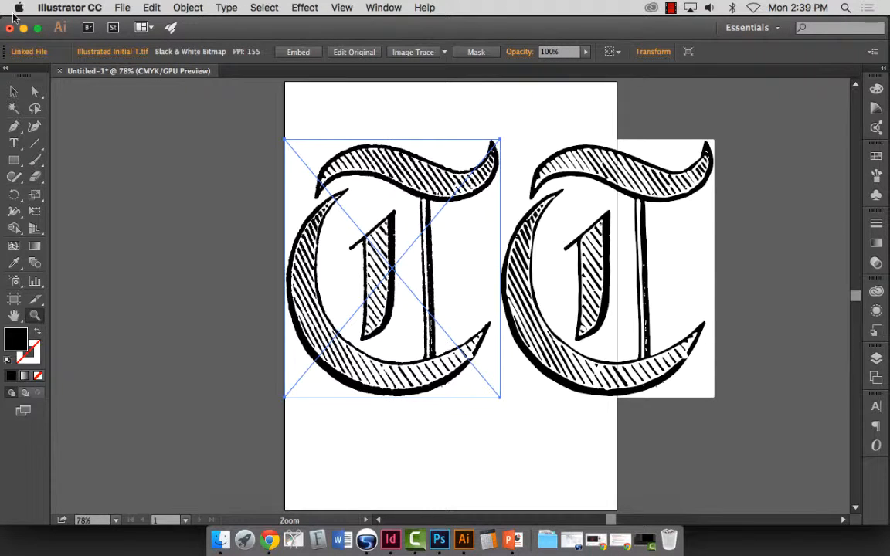
- Delete the untraced bitmap copy of the initial T
left_click(14, 90)
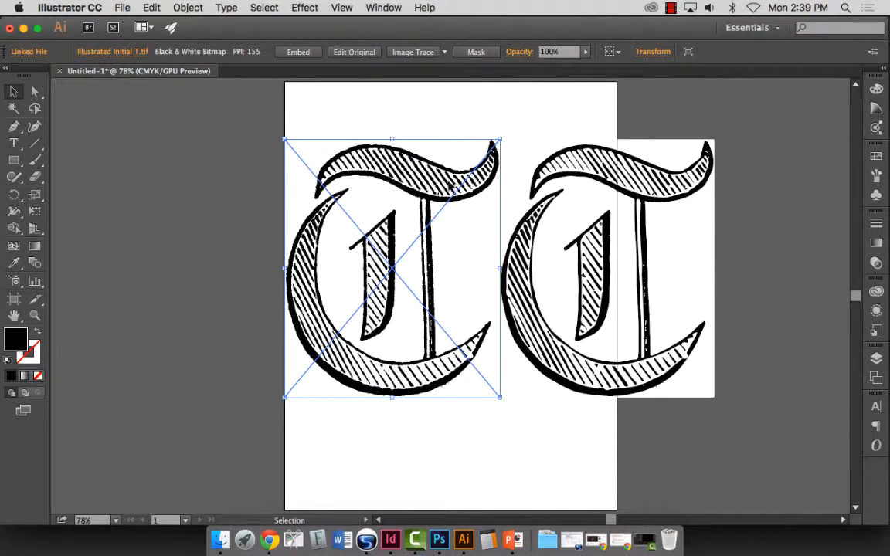
left_click_drag(452, 188, 246, 180)
key("Delete")
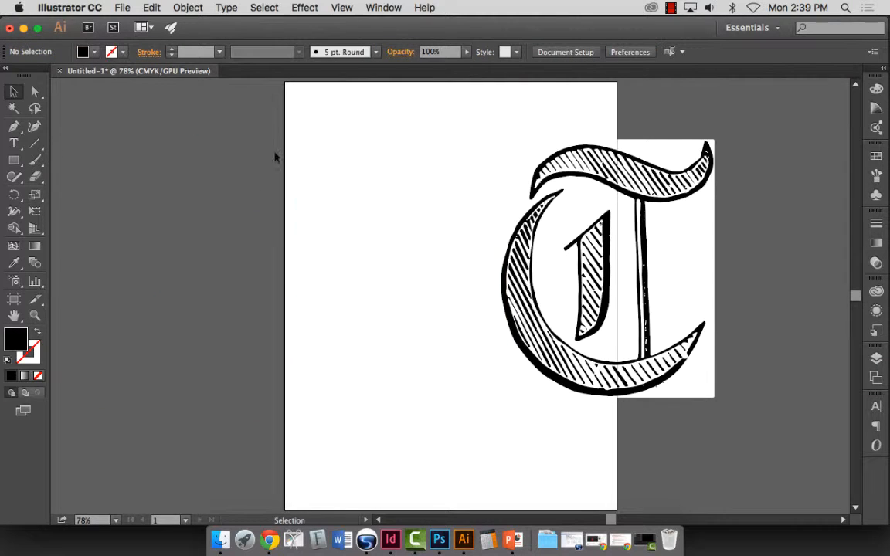
- Move the traced T back to about the centre of the artboard and expand the tracing into vector paths
mouse_move(656, 178)
left_mouse_down()
mouse_move(452, 192)
mouse_move(484, 184)
left_mouse_up()
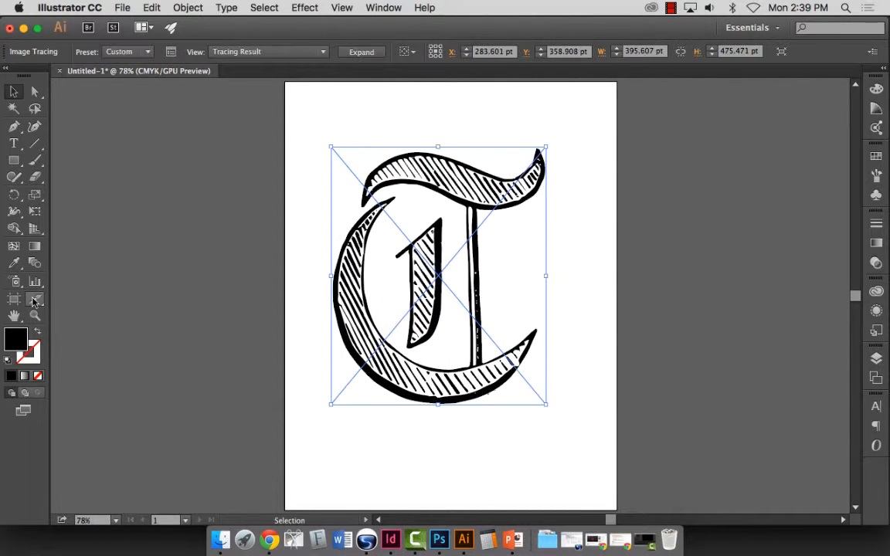
left_click(35, 315)
left_click_drag(299, 115, 451, 209)
scroll(479, 201, "right", 5)
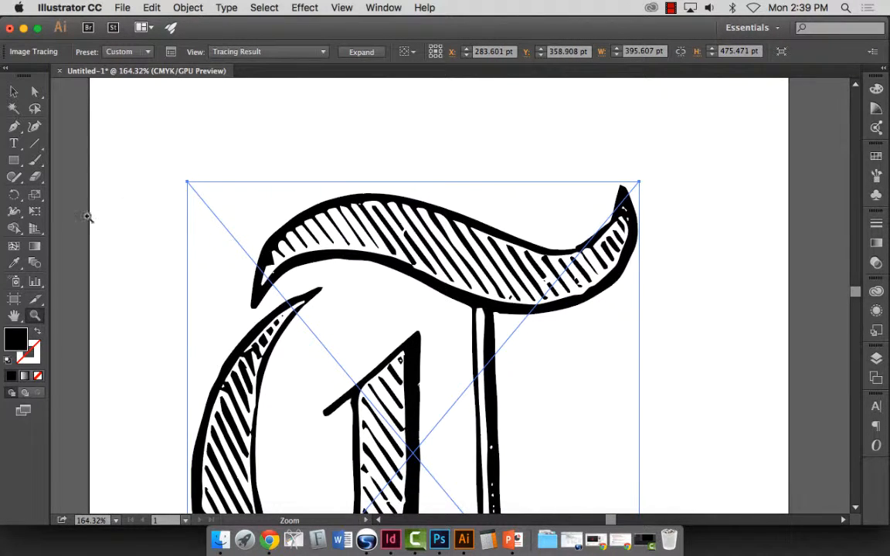
key("super+1")
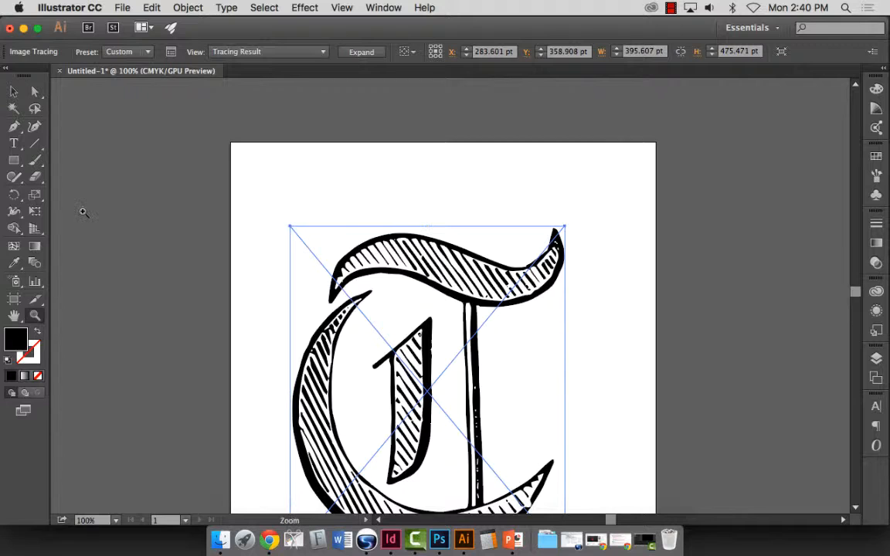
left_click(13, 91)
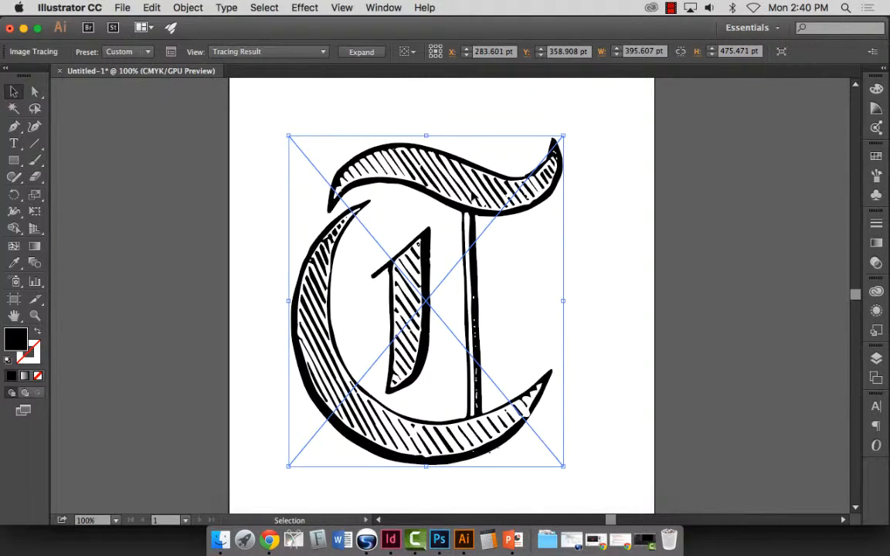
left_click(15, 92)
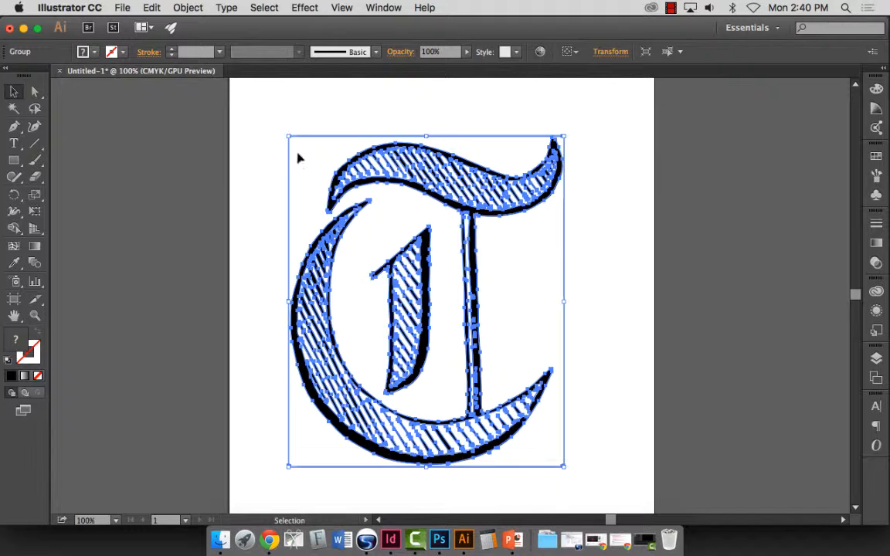
- Draw a rectangle about 724 × 547 pt over the expanded T and fill it with an orange-red swatch
left_click(14, 160)
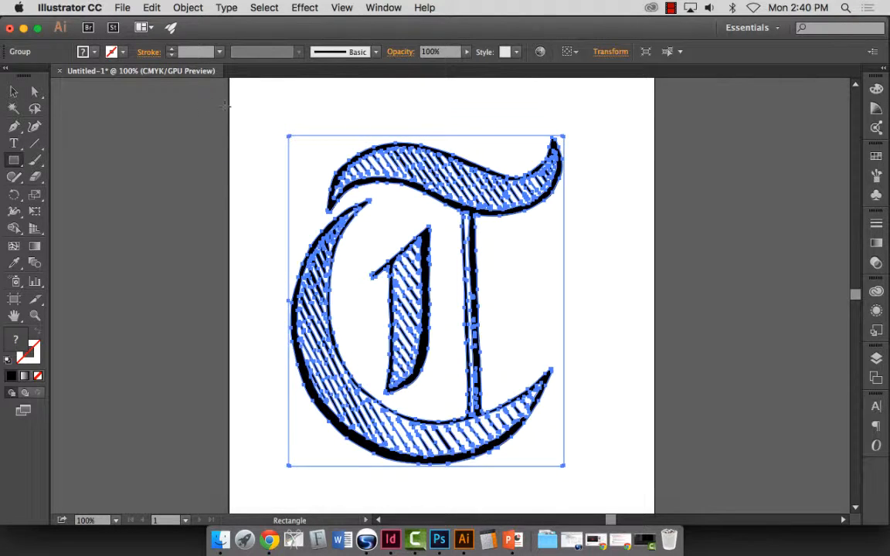
left_click_drag(213, 102, 715, 481)
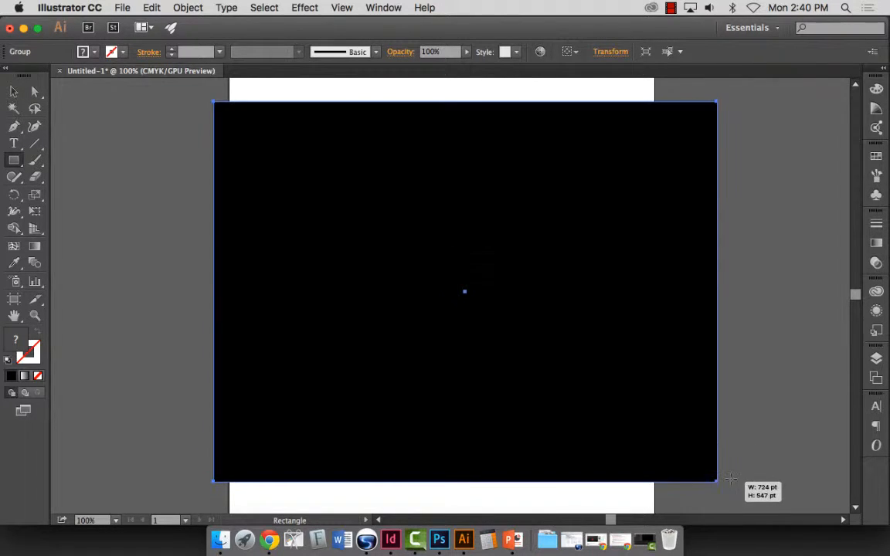
left_click(875, 155)
left_click(810, 187)
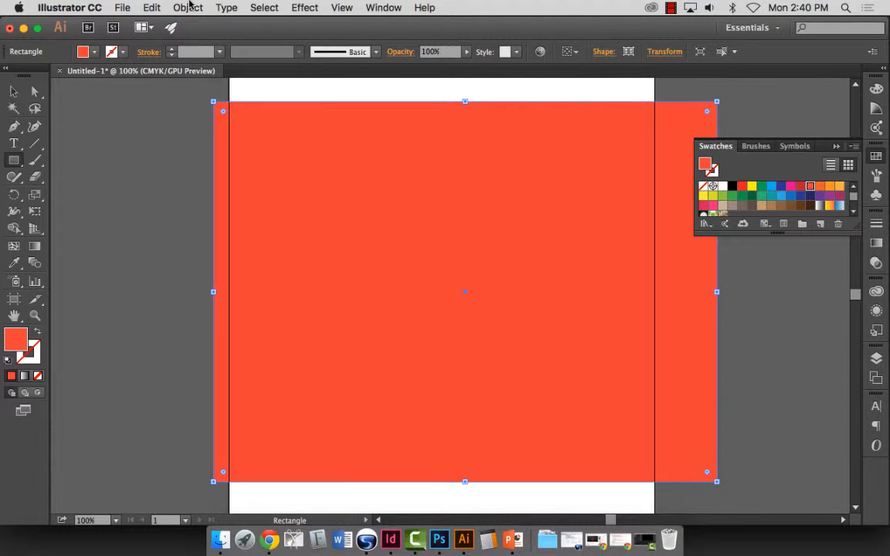
- Send the orange-red rectangle to the back, behind the expanded T
left_click(187, 7)
mouse_move(197, 39)
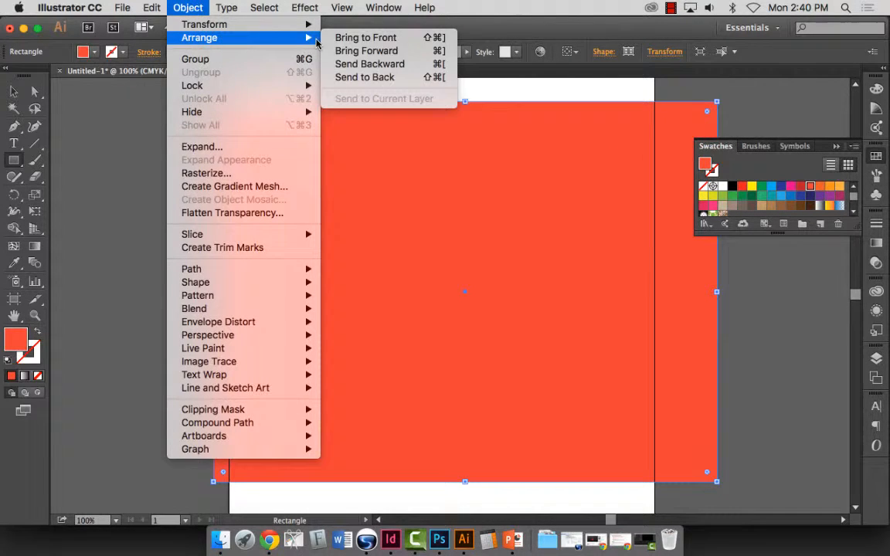
left_click(364, 77)
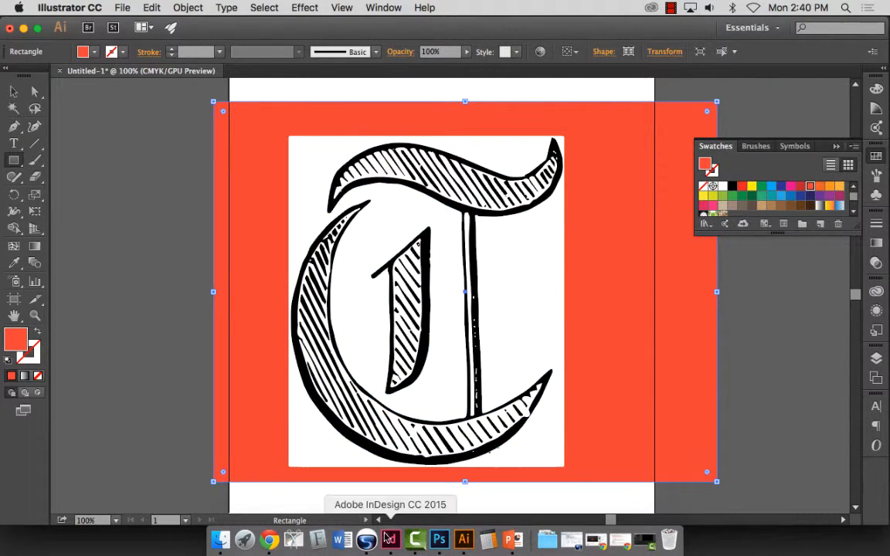
- Switch to InDesign, view the whole page with the purple drop cap, and return to Illustrator
left_click(390, 539)
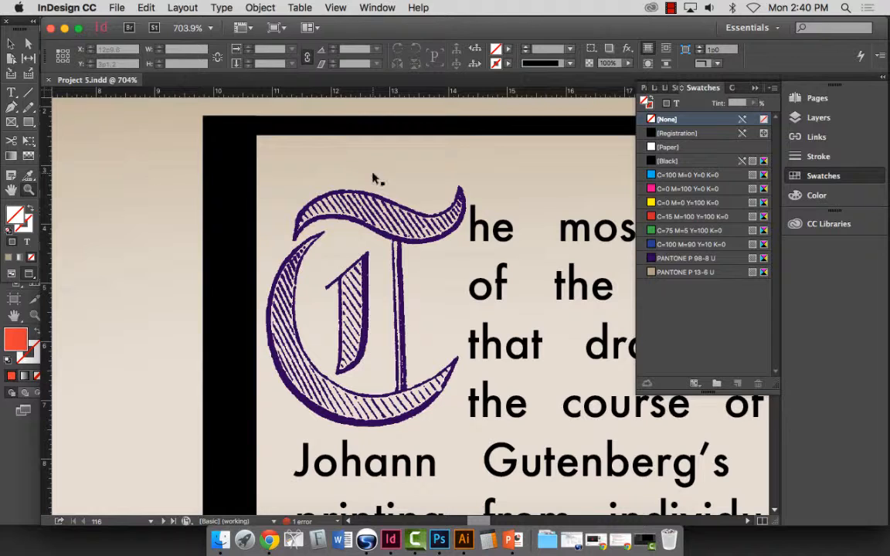
key("super+0")
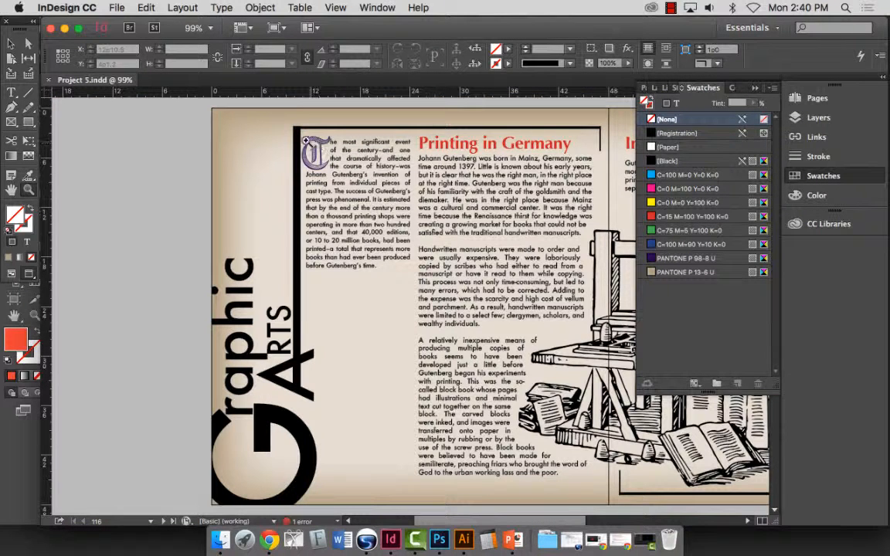
key("super+Tab")
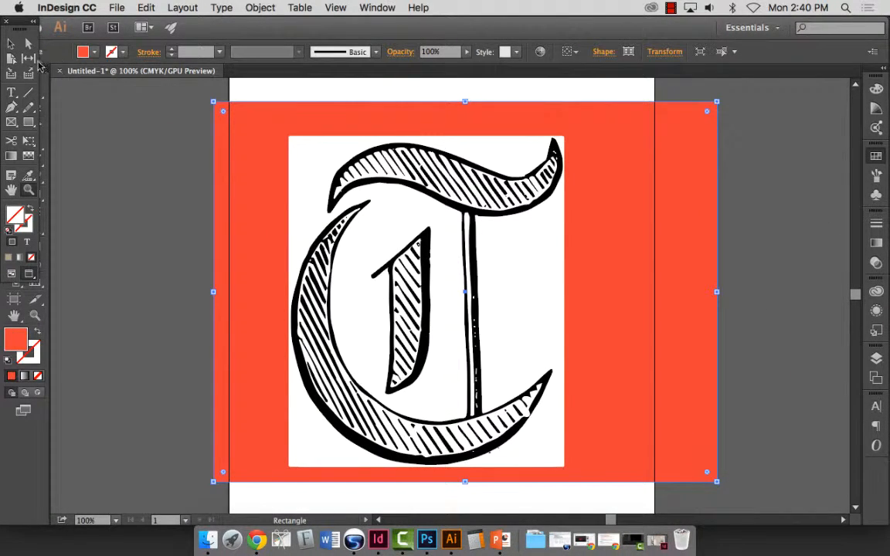
- Delete the large orange-red rectangle behind the T together with the small stray one drawn at its corner
left_click_drag(189, 99, 241, 136)
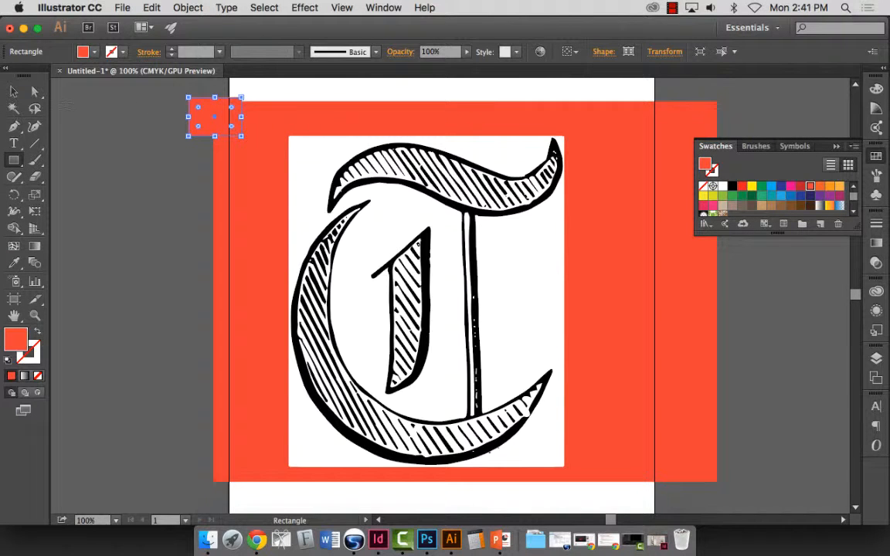
key("v")
left_click(260, 154, "shift")
key("Delete")
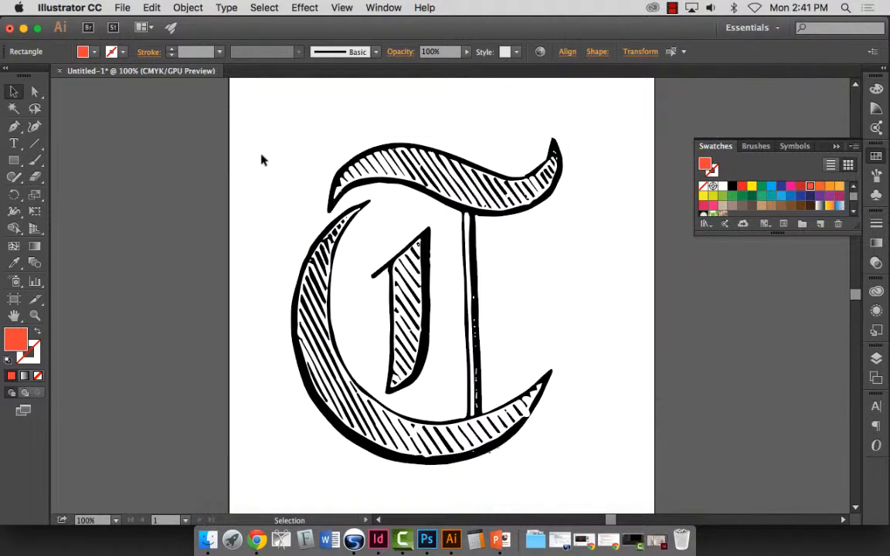
- Select only the white background shape surrounding the expanded T and delete it
left_click(35, 92)
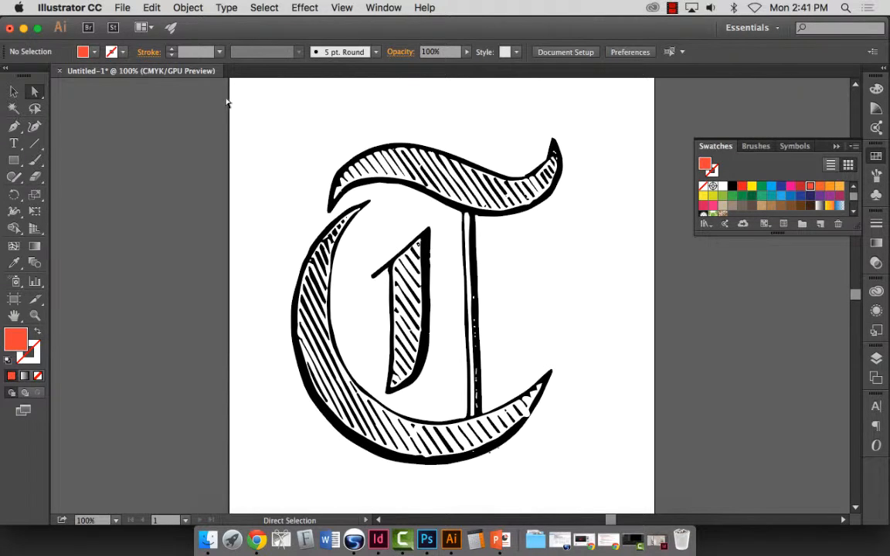
left_click_drag(240, 94, 314, 197)
left_click_drag(317, 200, 318, 199)
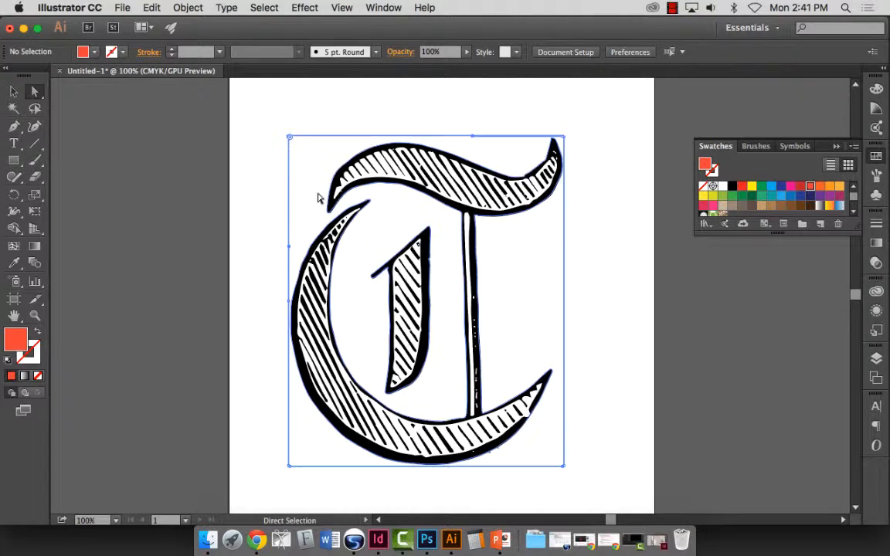
left_click(274, 121)
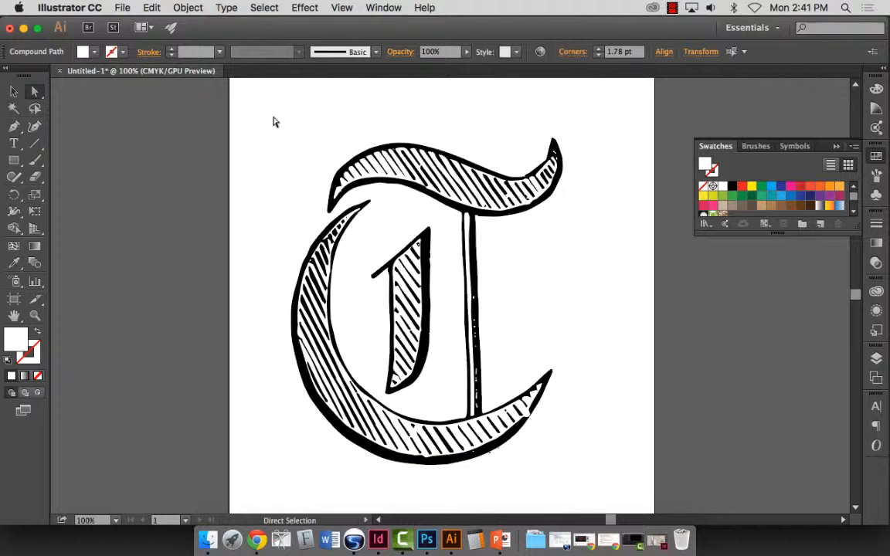
left_click(33, 92)
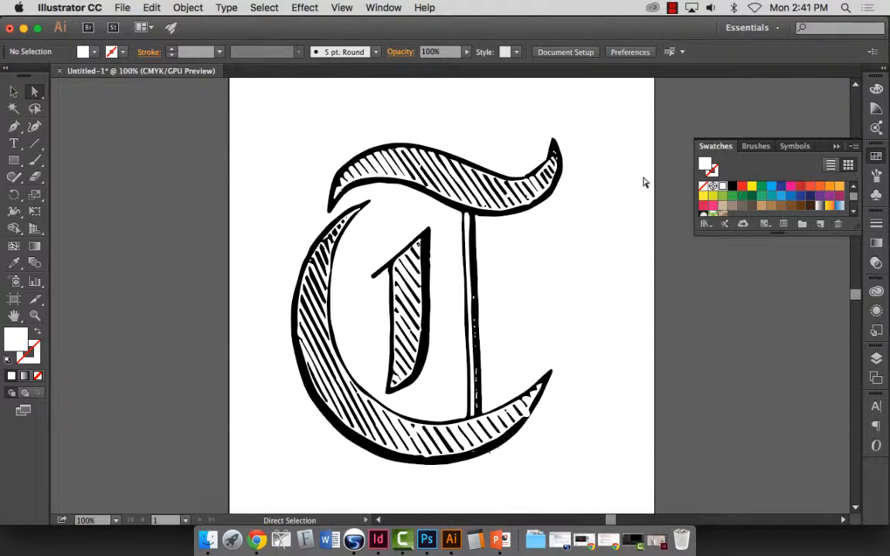
- Draw a bright red rectangle across the T and send it to the back to test the artwork's transparency
left_click(742, 186)
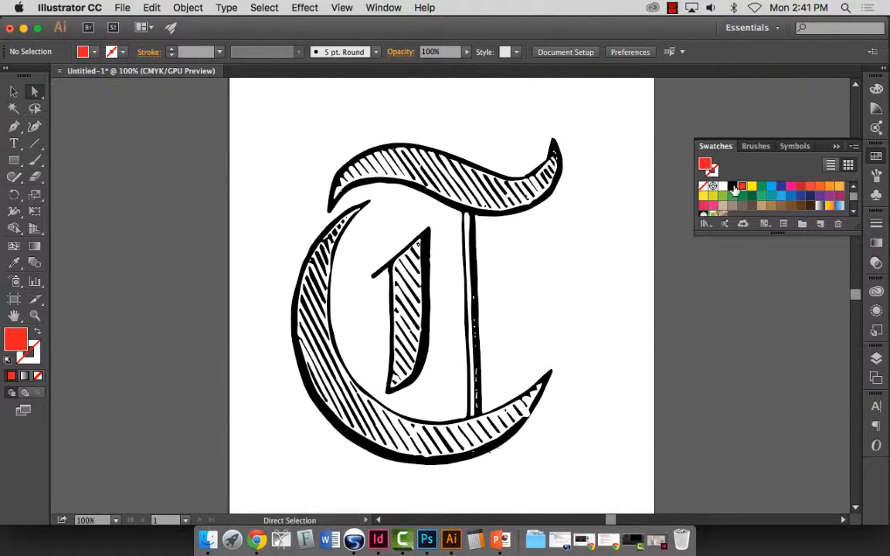
left_click(15, 160)
left_click_drag(206, 117, 673, 451)
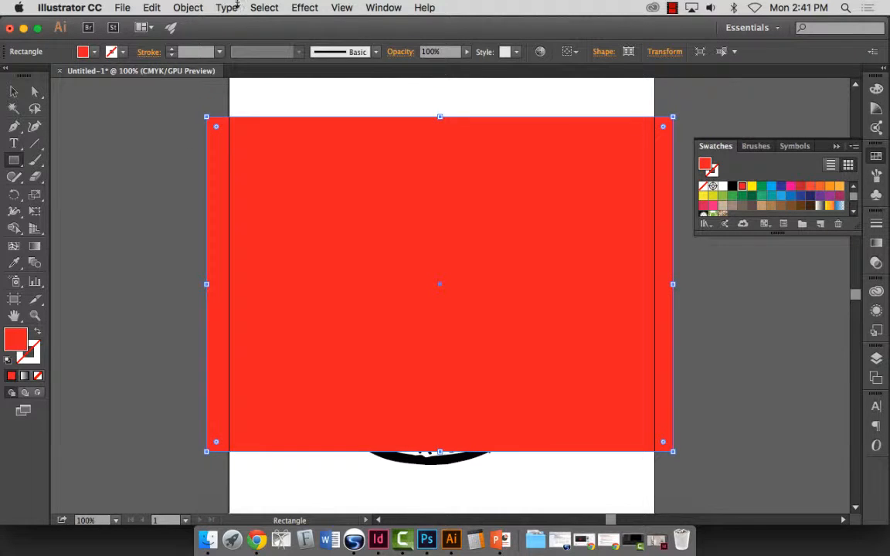
left_click(193, 7)
mouse_move(255, 38)
left_click(370, 77)
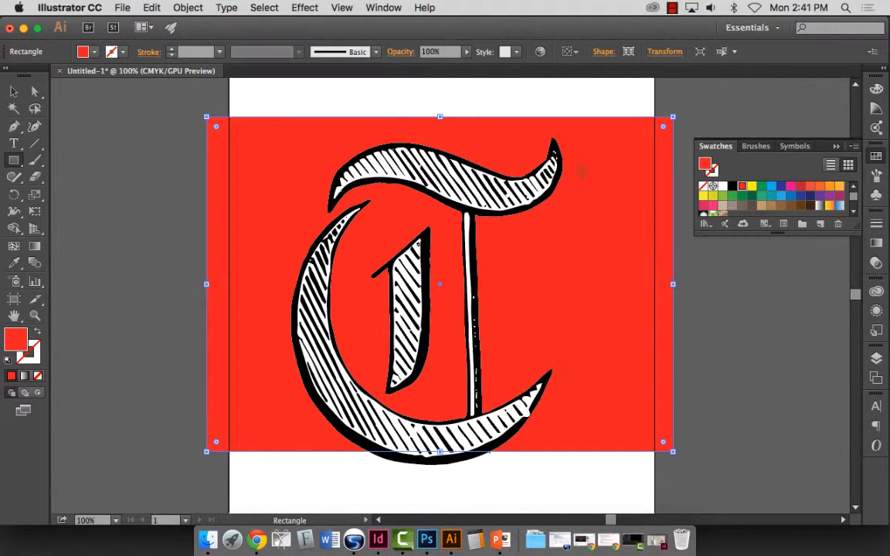
- Stretch the red test rectangle down past the T's lower edge, check the letter against it, and delete the rectangle
left_click(14, 91)
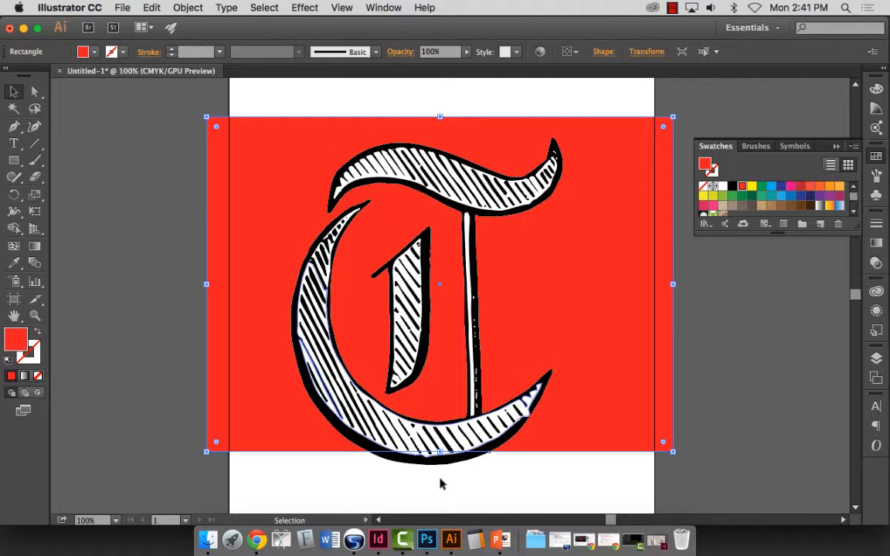
left_click_drag(440, 451, 445, 482)
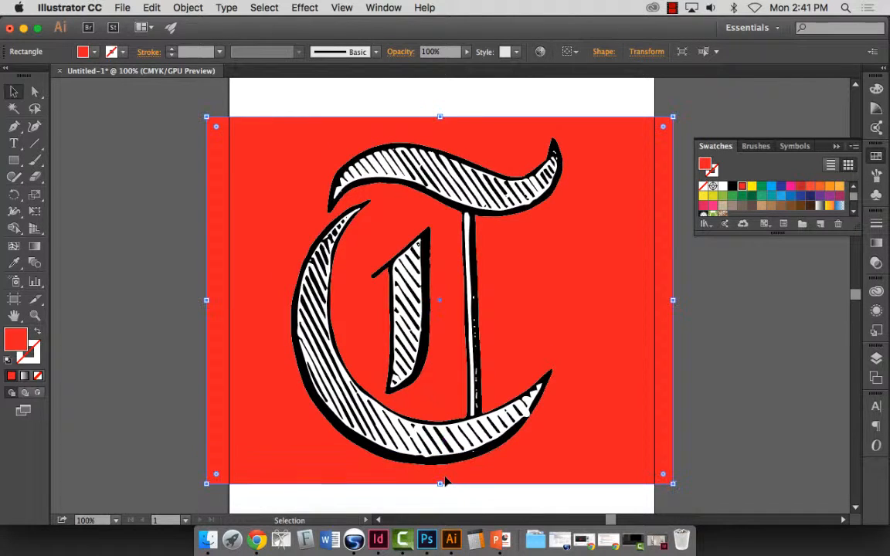
scroll(145, 237, "right", 5)
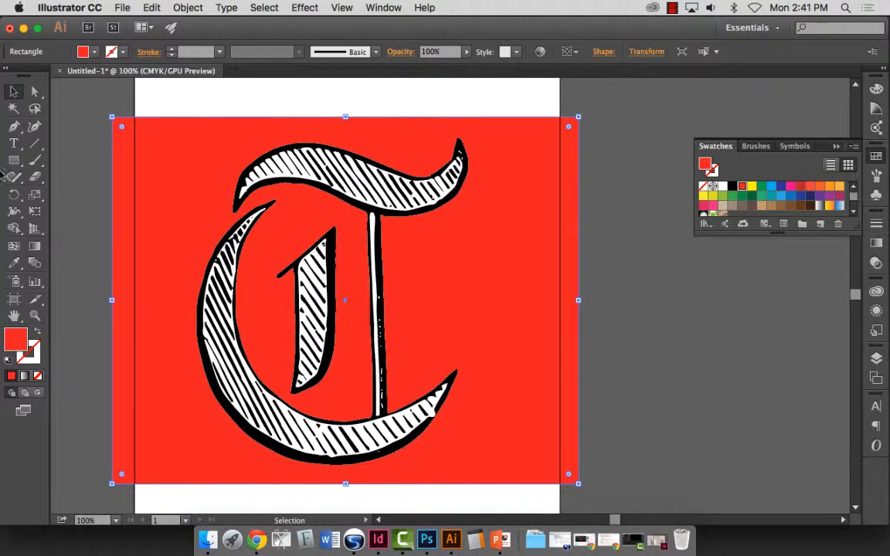
key("Delete")
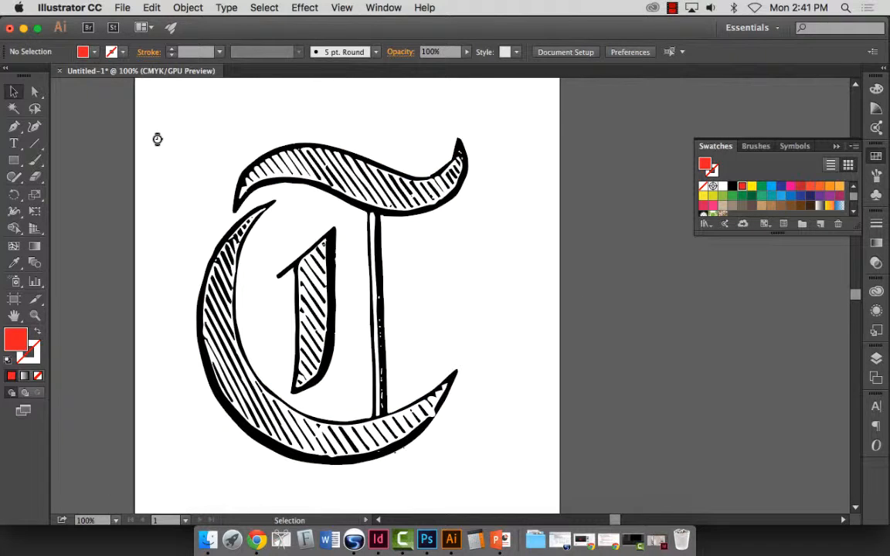
- Fill the white hatched interior of the T's wavy top stroke with a dark red swatch
left_click(34, 93)
left_click(293, 172)
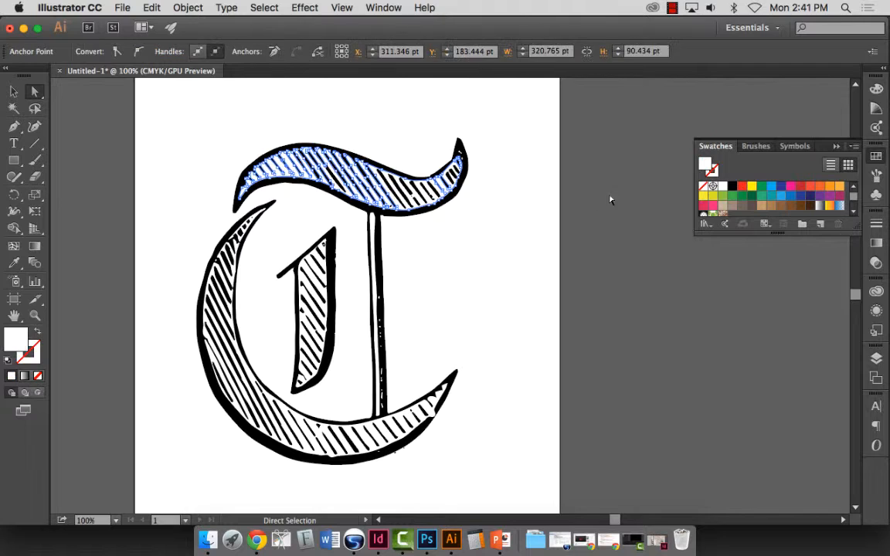
left_click(800, 186)
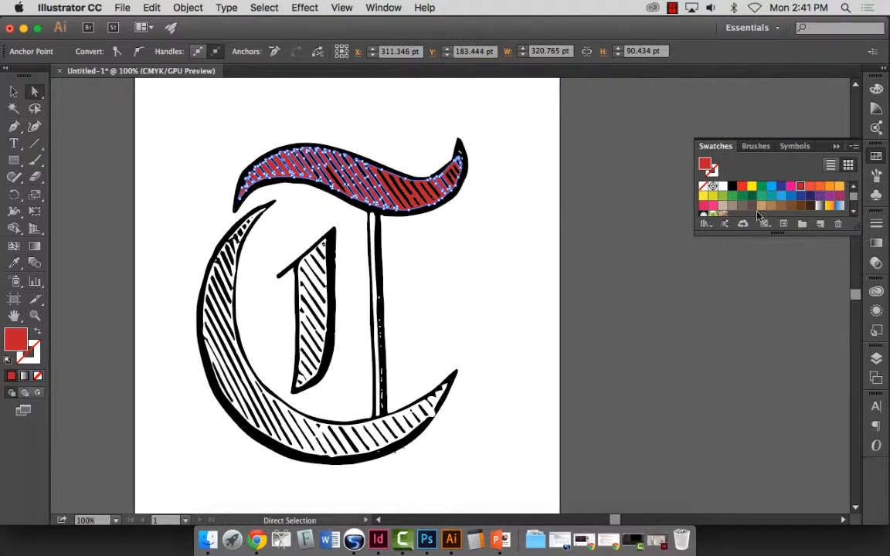
- Fill the large white hatched interior of the T's curved lower stroke with bright red
left_click(232, 276)
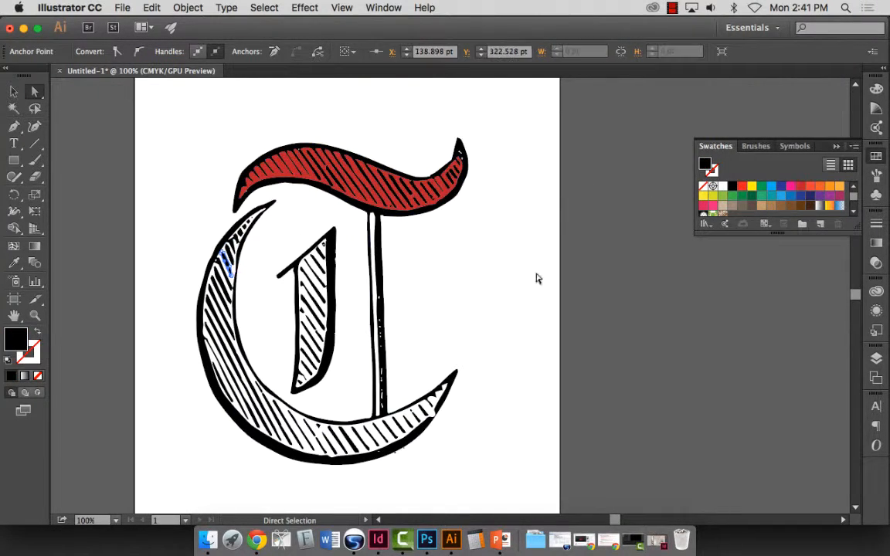
left_click(235, 262)
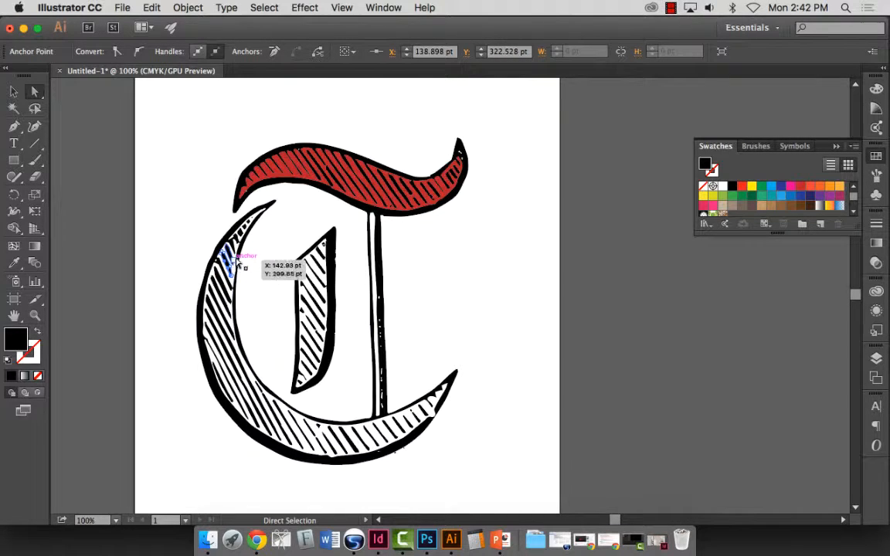
left_click(253, 376, "shift")
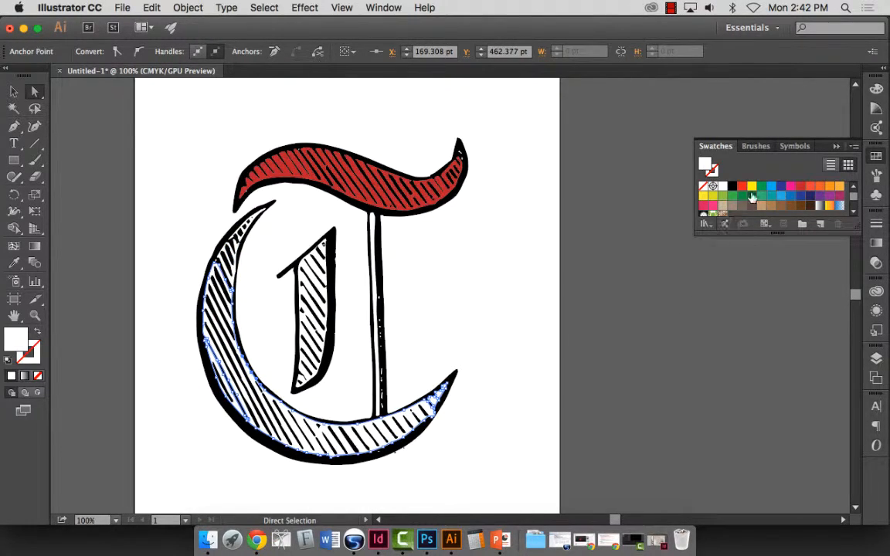
left_click(741, 186)
- Fill the remaining white interior pieces at the upper tip of the curved stroke with bright red
left_click(35, 315)
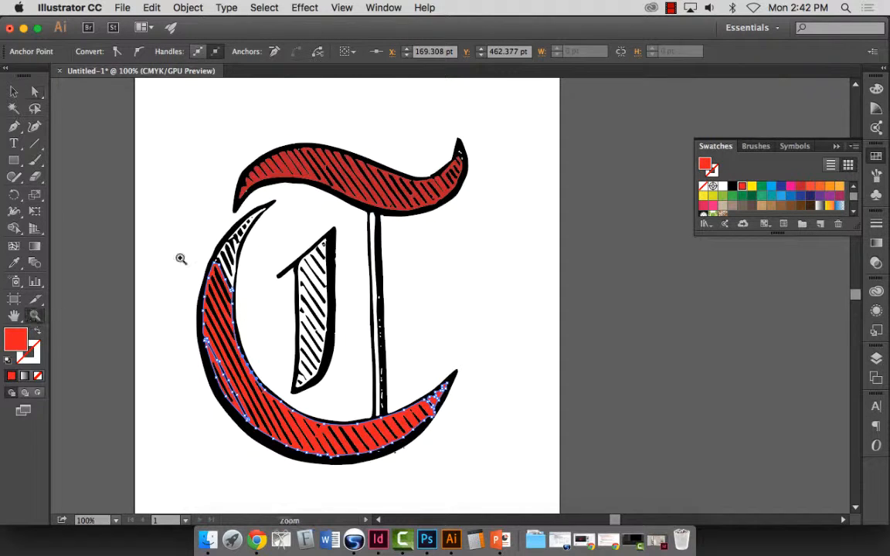
left_click_drag(176, 178, 340, 294)
left_click(35, 92)
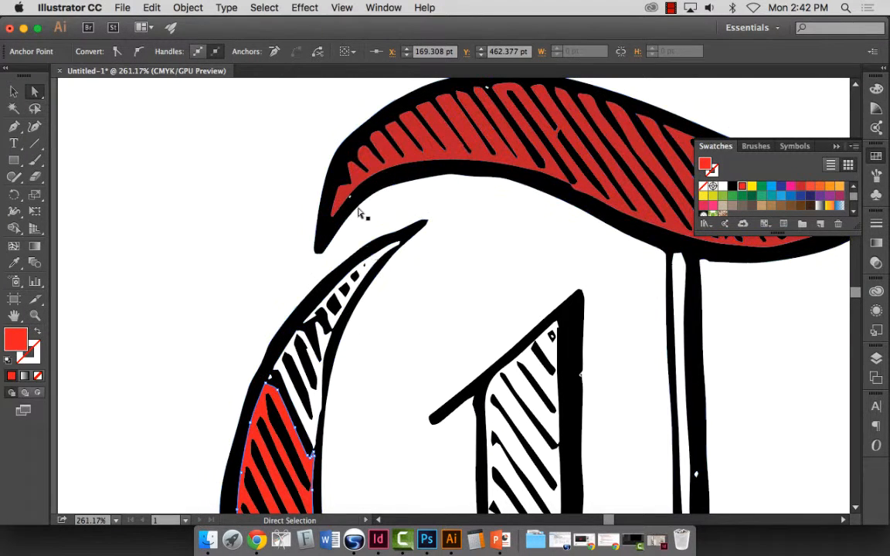
left_click(378, 257)
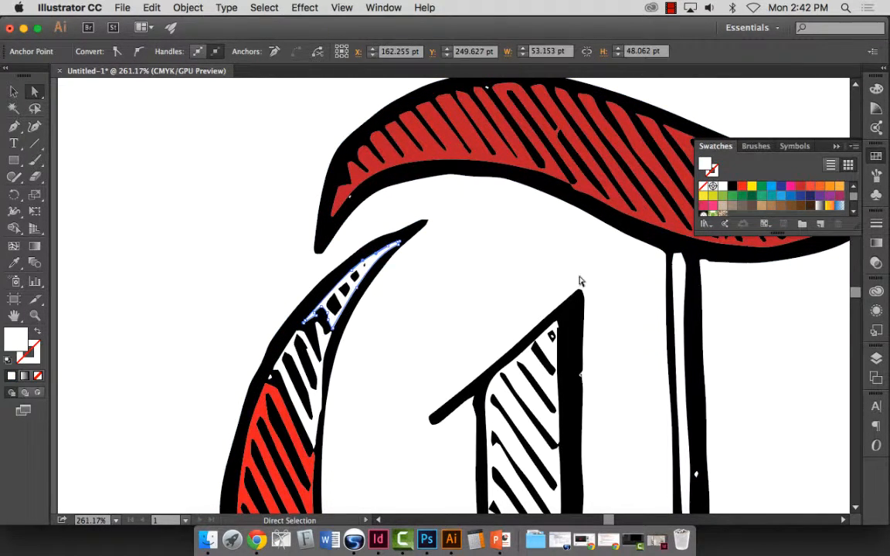
left_click(318, 408, "shift")
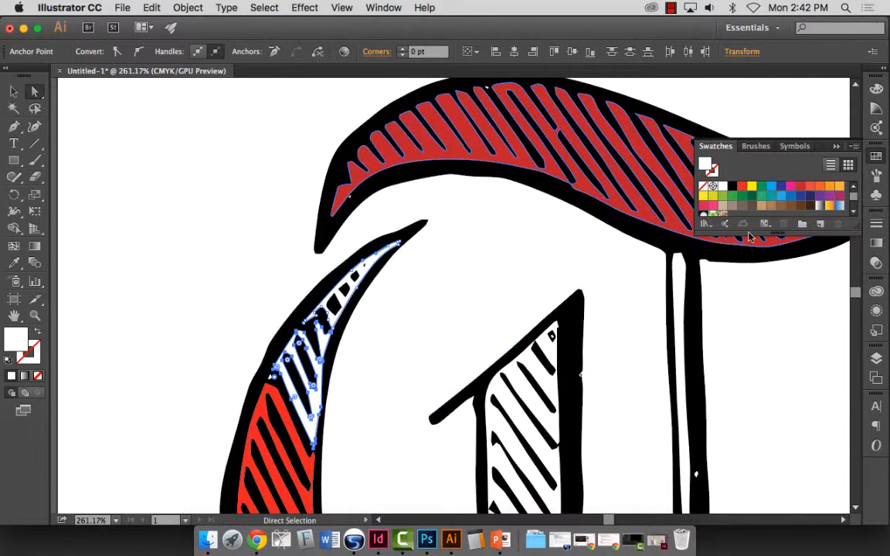
left_click(742, 186)
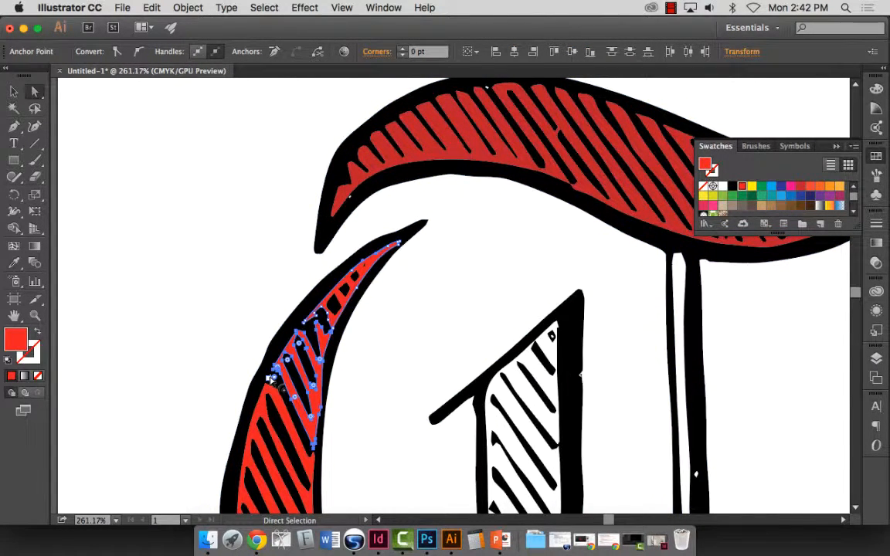
- Fill the white hatched interior of the T's short inner vertical stroke with a purple swatch
left_click(404, 368)
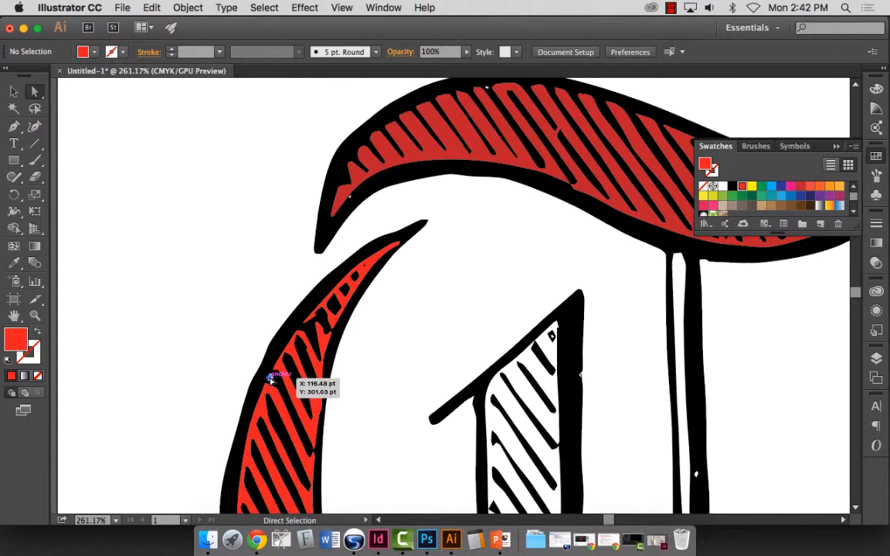
left_click(269, 376)
left_click(538, 376)
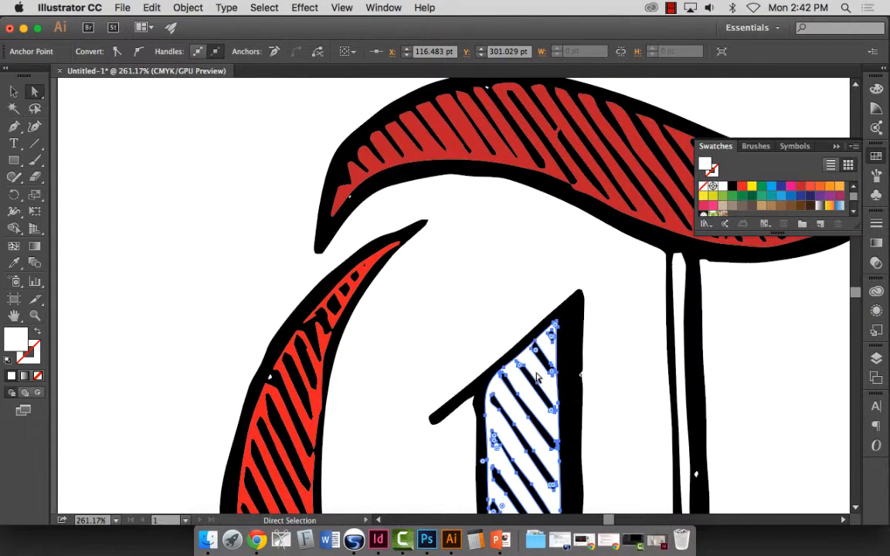
left_click(829, 196)
- Delete the tiny white speck in the black outline near the left tip of the T's top stroke
scroll(533, 273, "down", 1)
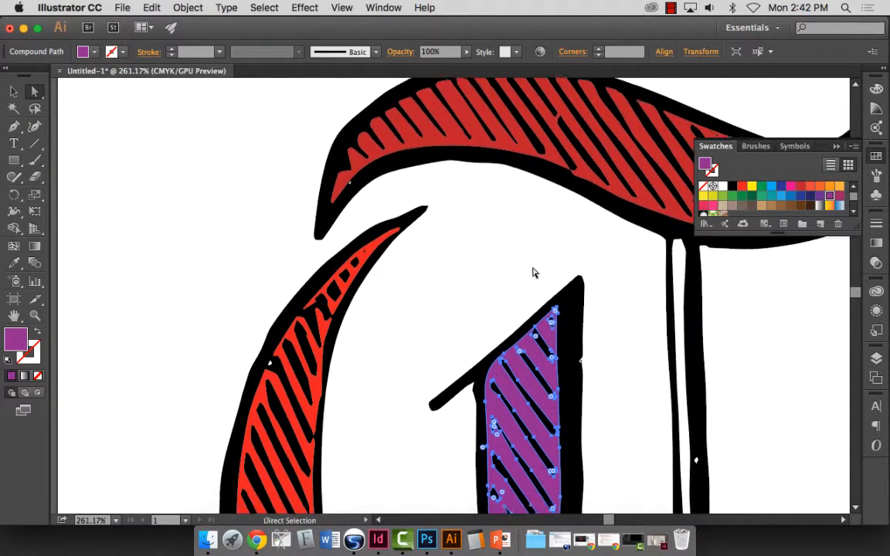
scroll(533, 272, "down", 5)
scroll(316, 275, "up", 4)
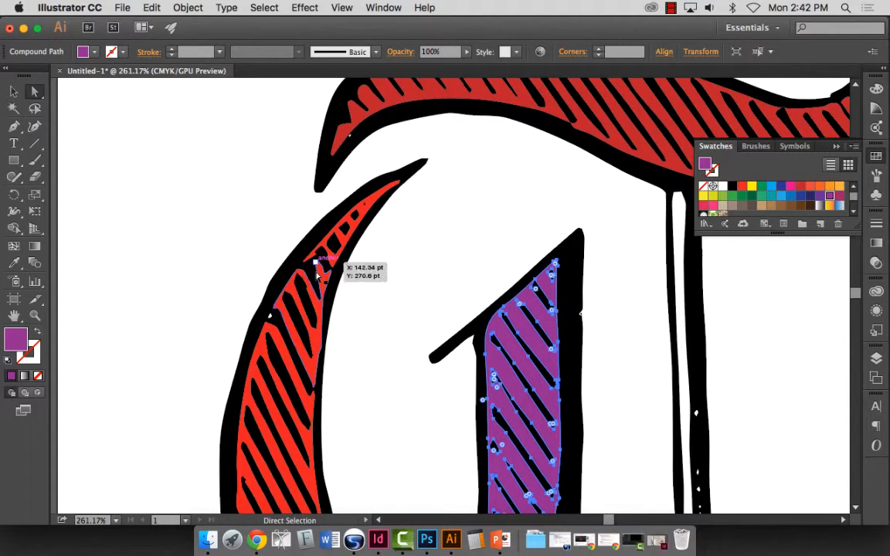
left_click(34, 316)
left_click_drag(202, 127, 345, 234)
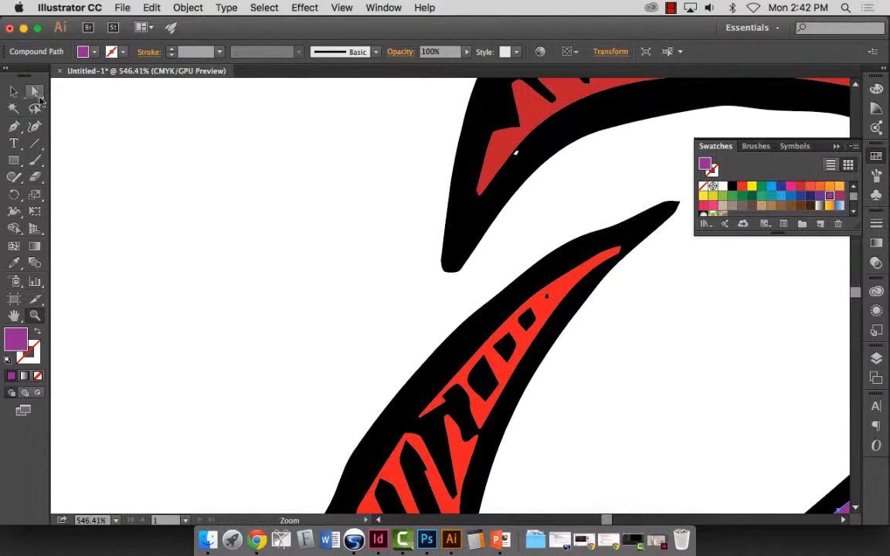
left_click(35, 91)
left_click(515, 152)
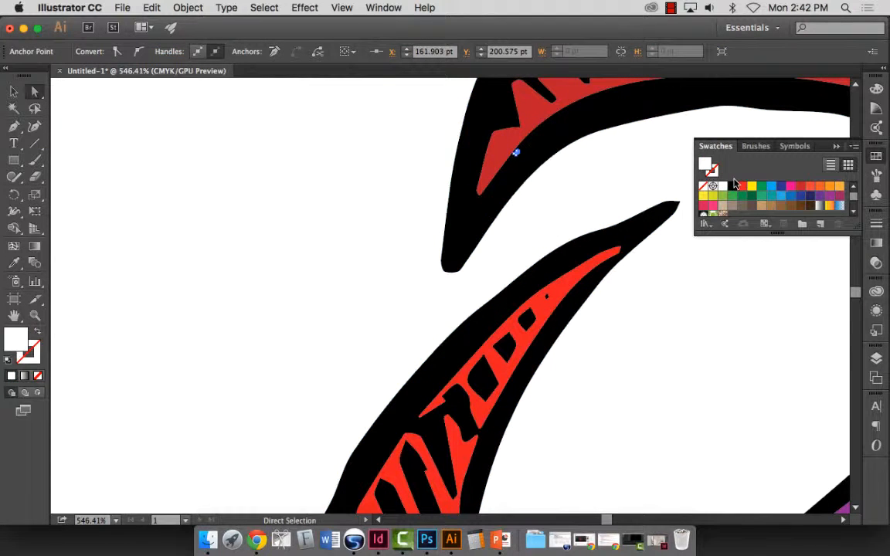
key("Delete")
key("Delete")
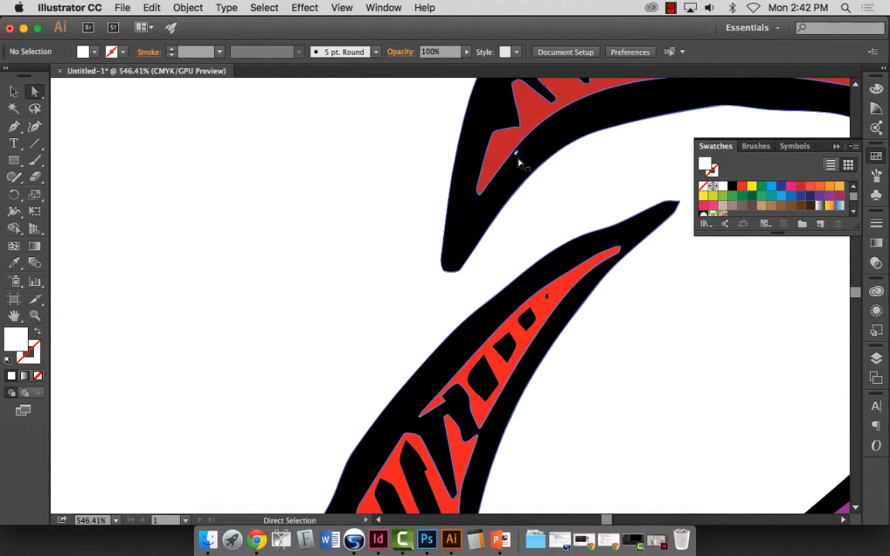
left_click(515, 152)
left_click(551, 152)
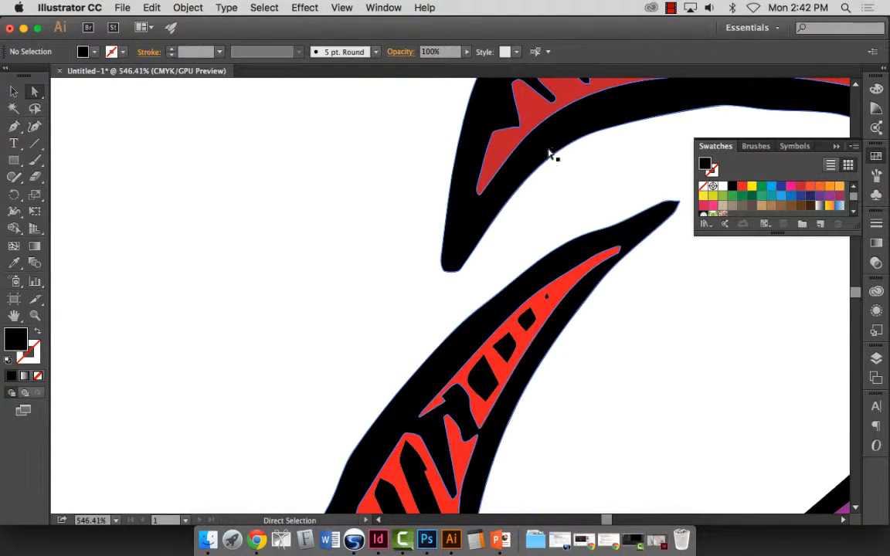
scroll(263, 235, "down", 5)
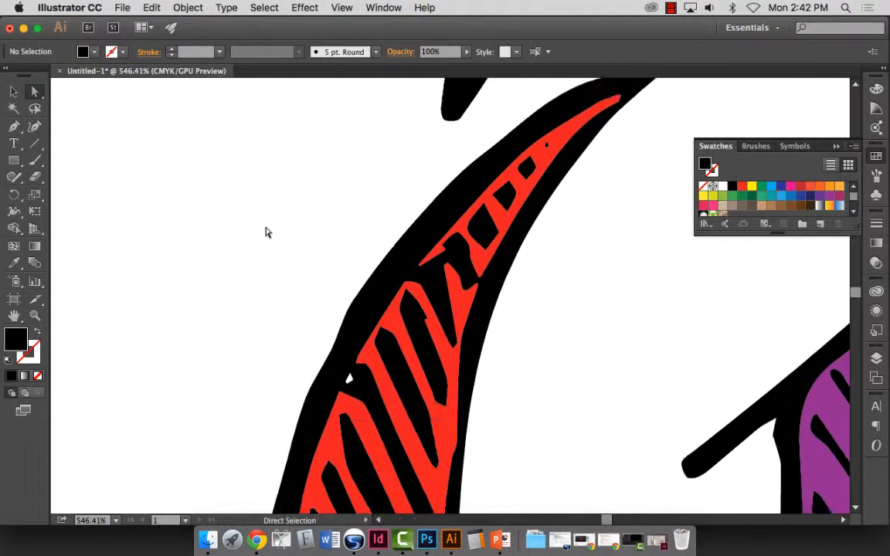
- Delete the small white speck in the black outline beside the upper part of the T's curved stroke
scroll(267, 232, "down", 3)
left_click(350, 273)
key("Delete")
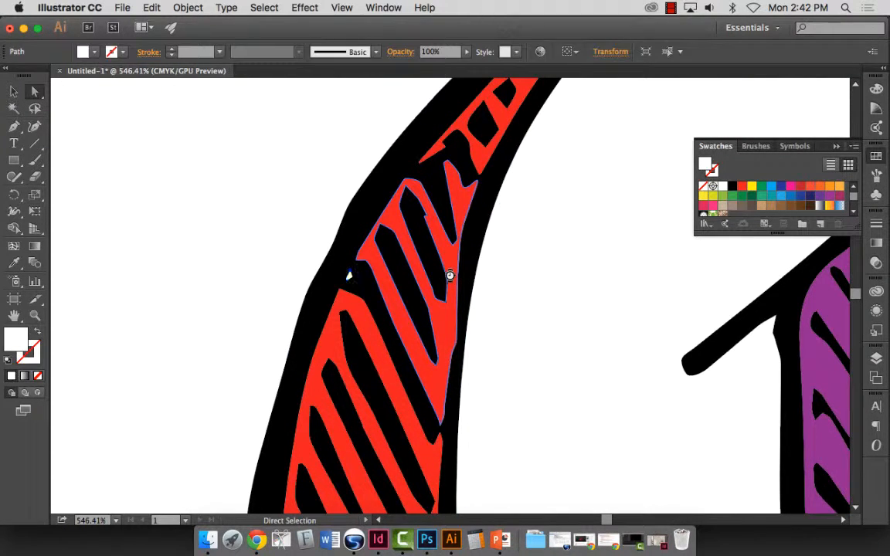
key("Delete")
left_click(350, 276)
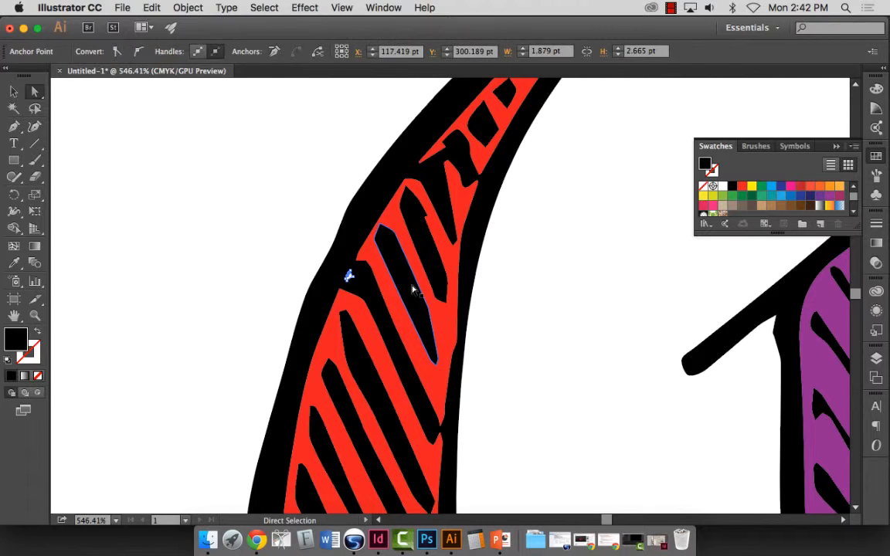
key("Delete")
- Fill the narrow white strip inside the T's long vertical stem with the yellow-orange gradient swatch
key("super+0")
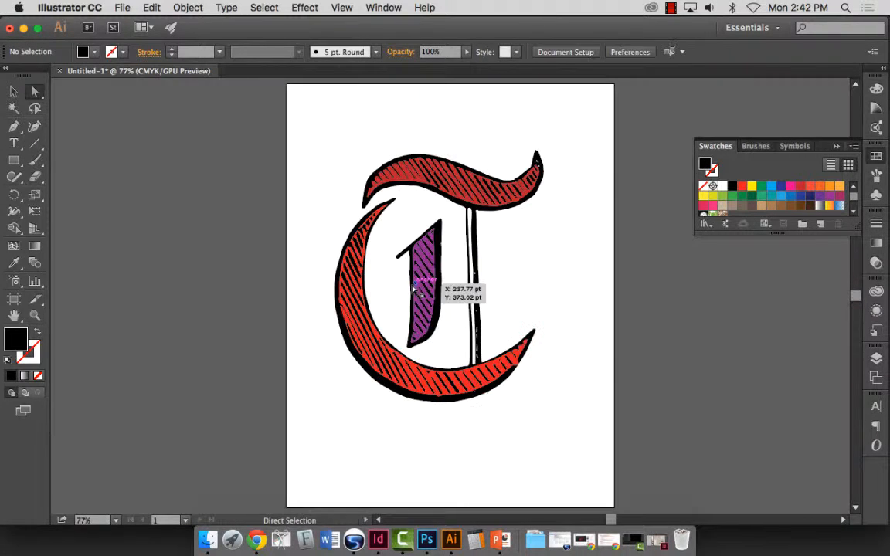
left_click(35, 315)
left_click_drag(593, 469, 759, 486)
scroll(541, 356, "up", 10)
scroll(529, 354, "down", 10)
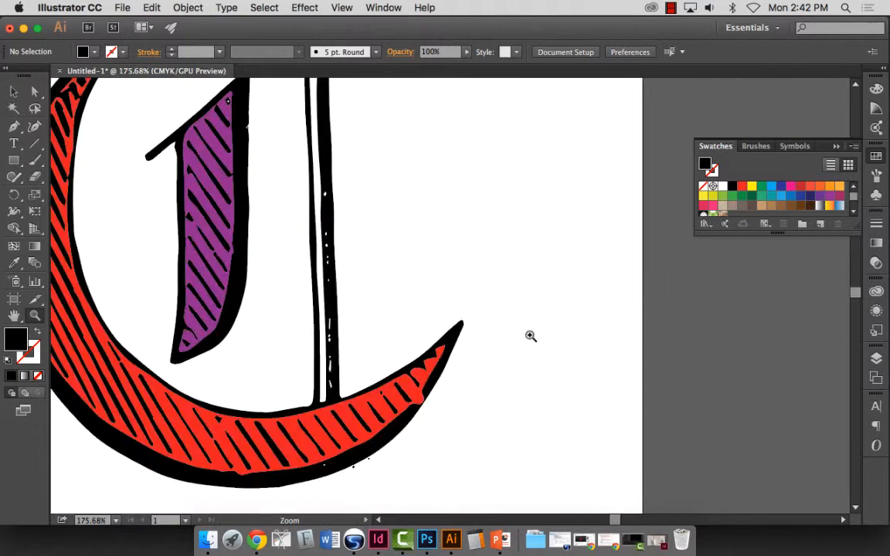
key("super+0")
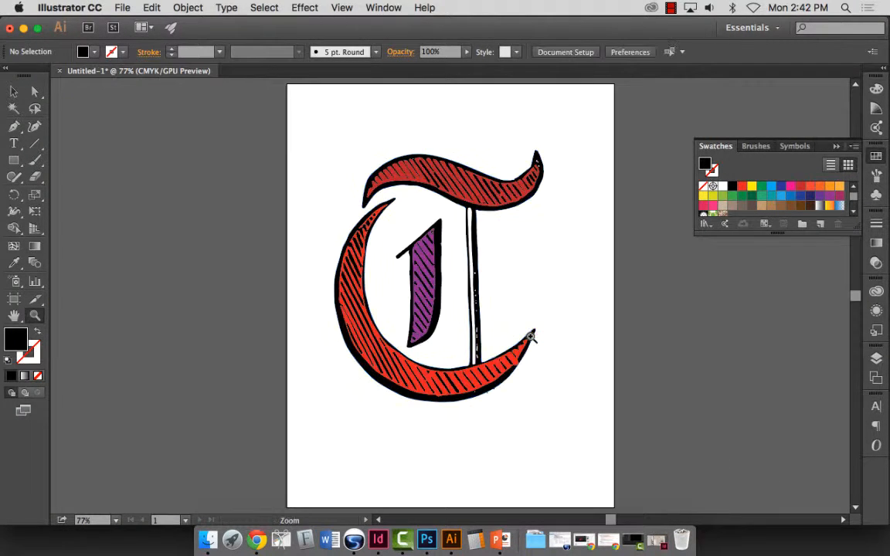
left_click_drag(461, 143, 457, 294)
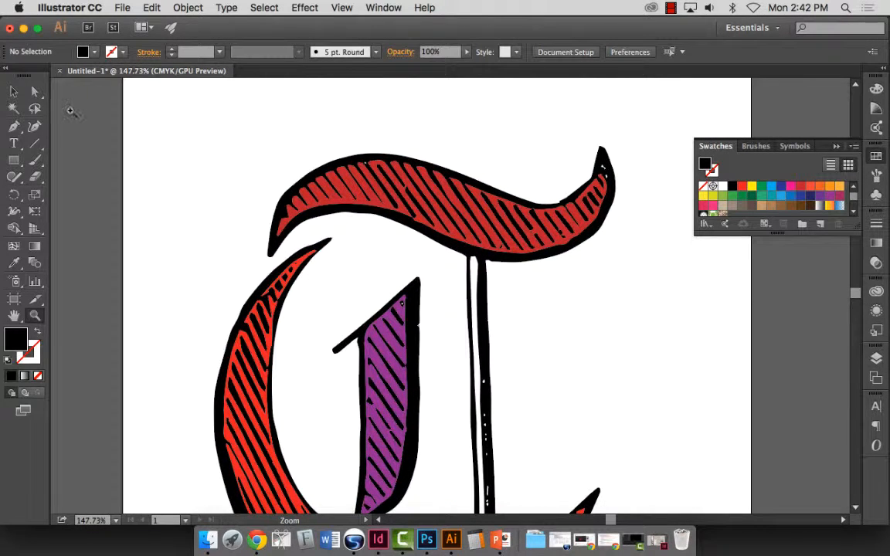
left_click(34, 91)
left_click(525, 251)
left_click(472, 324)
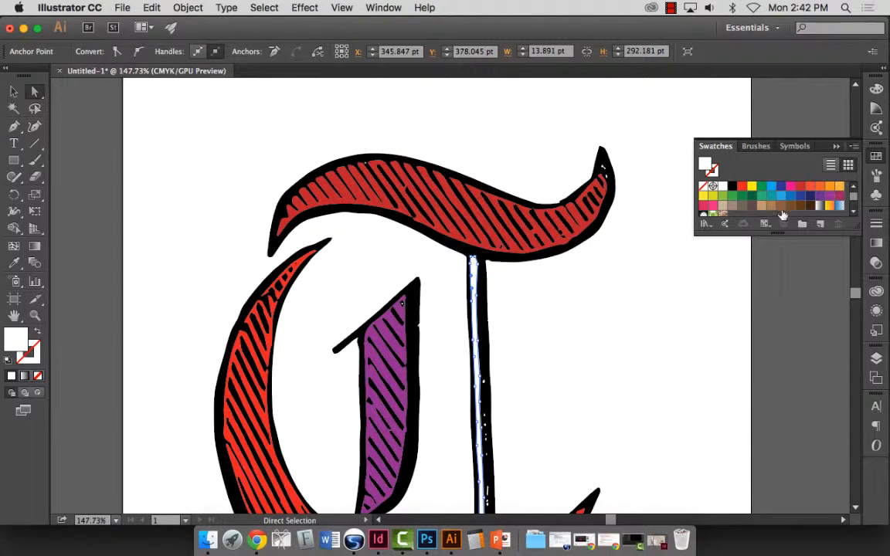
left_click_drag(852, 202, 854, 214)
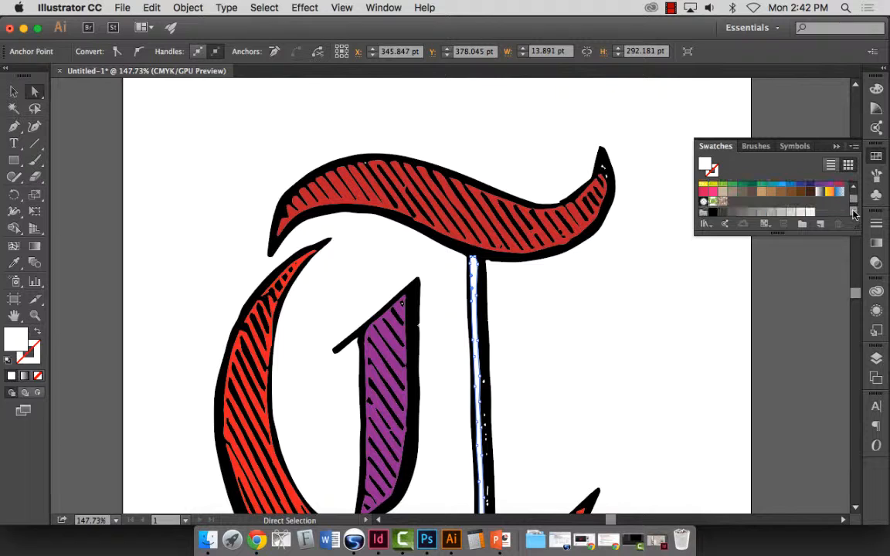
left_click(828, 191)
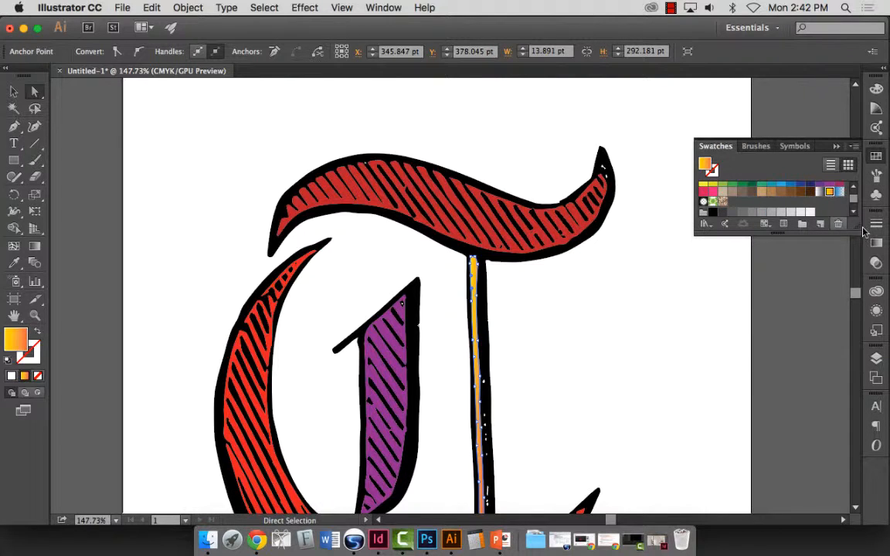
- Deselect the stem strip and examine the recoloured T, both close up and as a whole
scroll(574, 346, "down", 5)
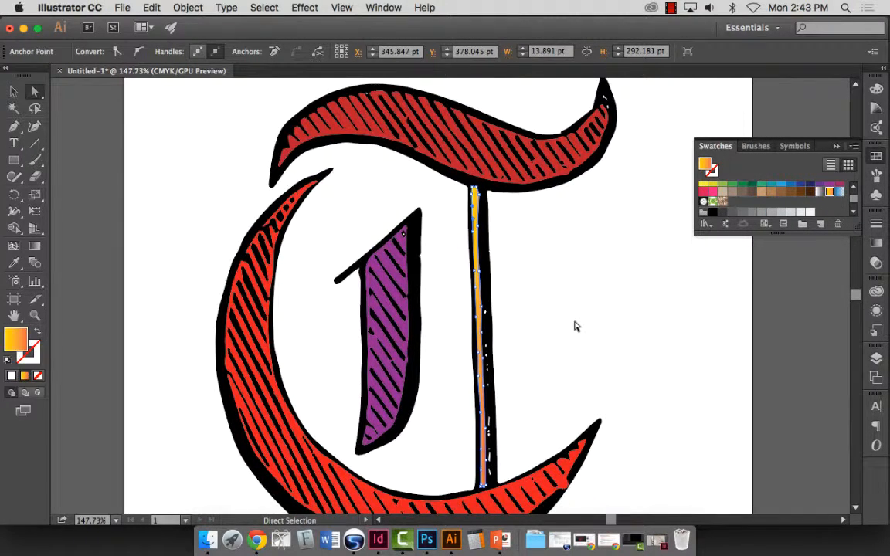
scroll(595, 325, "down", 3)
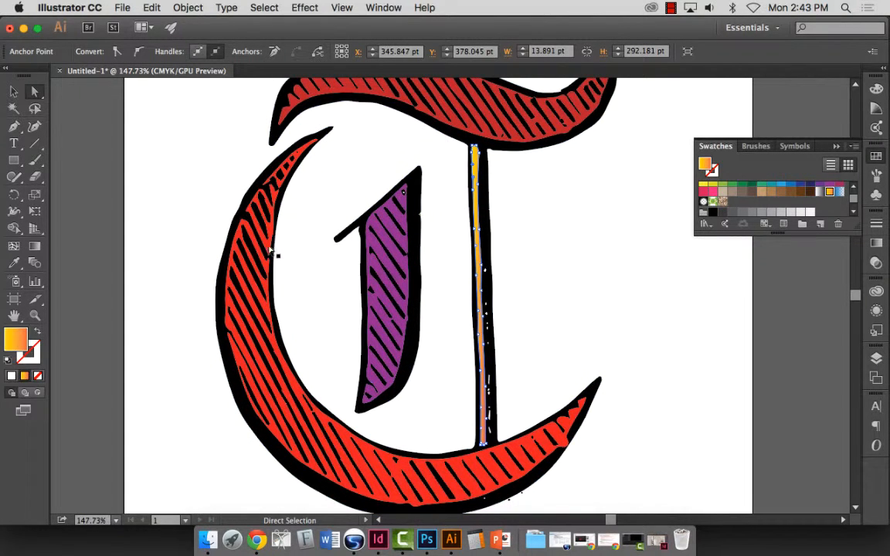
scroll(620, 303, "up", 10)
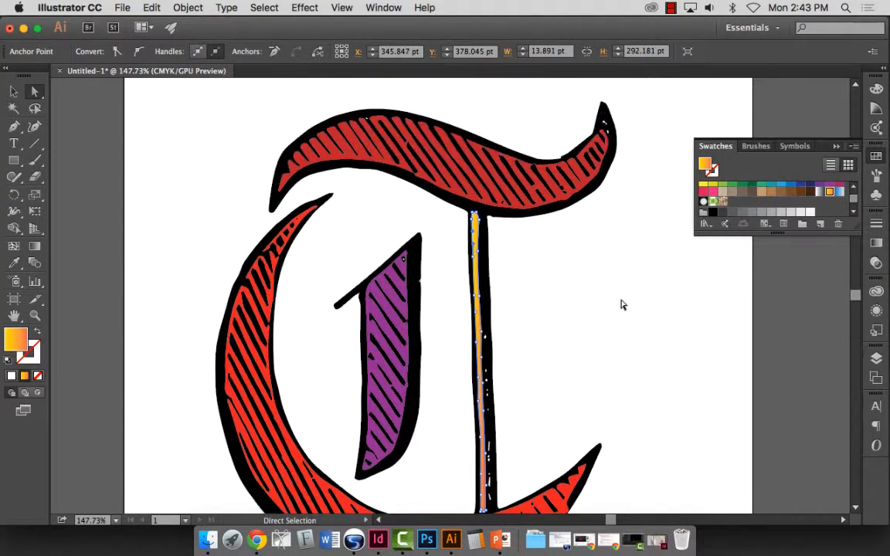
left_click(610, 319)
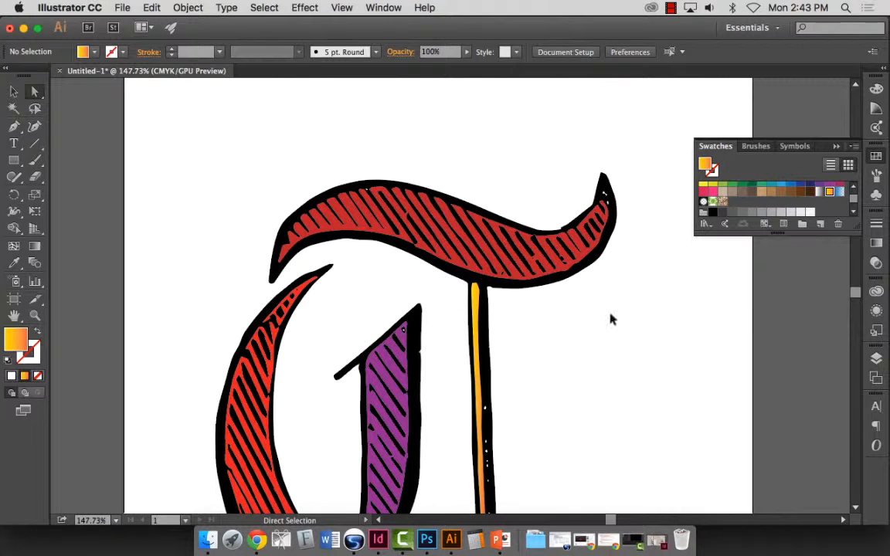
key("super+0")
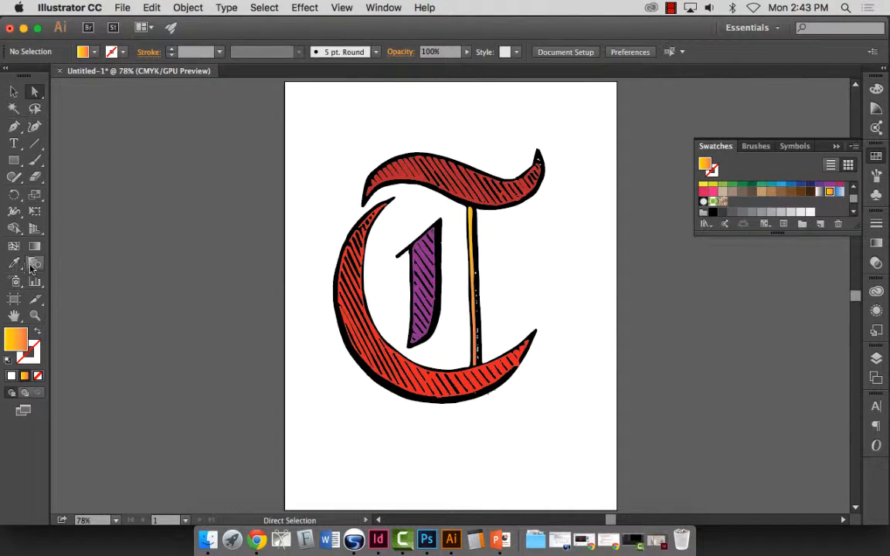
left_click(34, 315)
left_click_drag(537, 155, 556, 257)
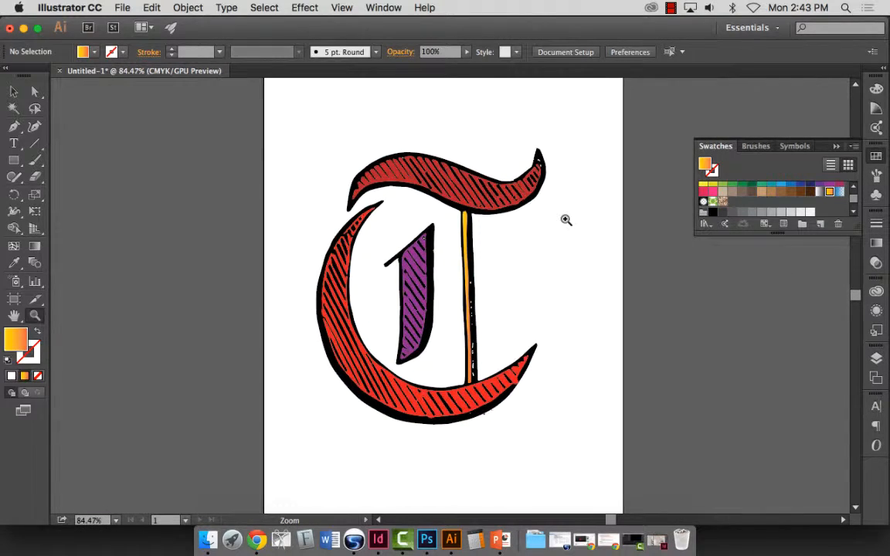
- Switch to Chrome and open the Week 8 course materials linked below the course announcement
left_click(122, 7)
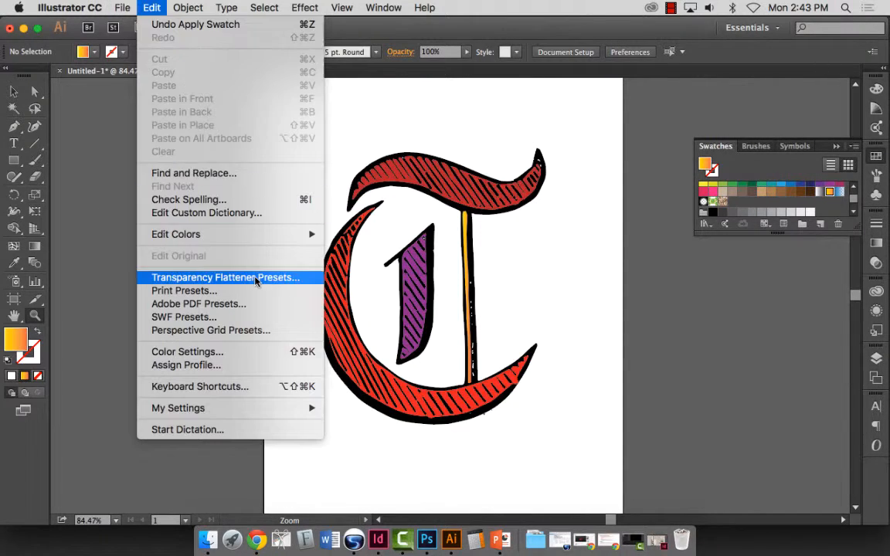
left_click(257, 539)
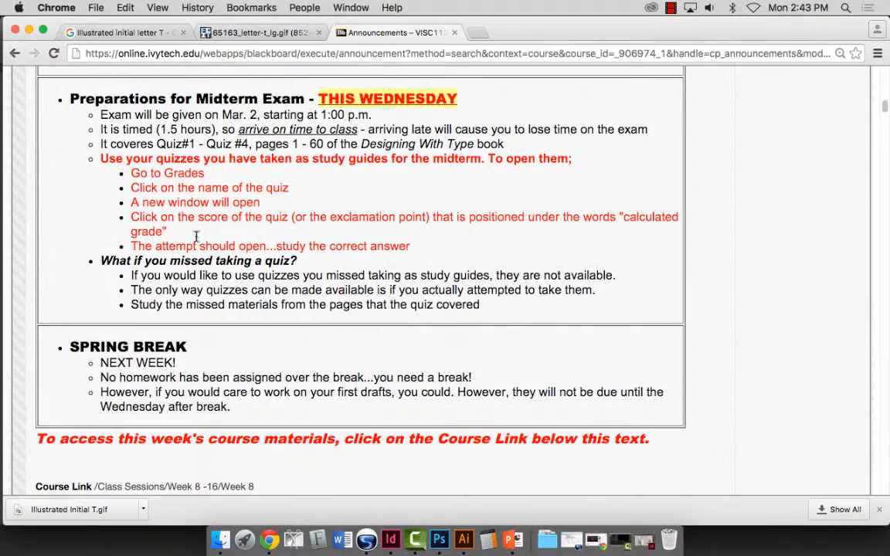
scroll(306, 213, "down", 2)
scroll(307, 220, "up", 12)
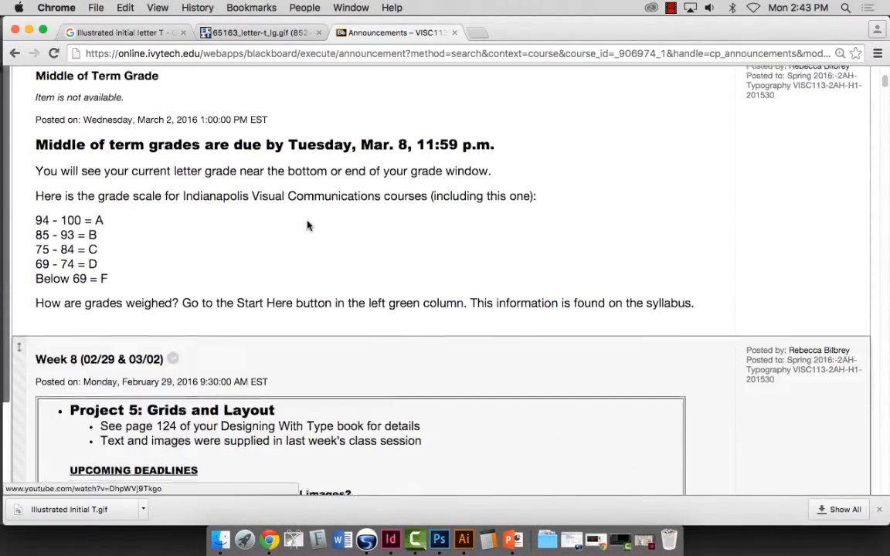
scroll(308, 224, "down", 3)
scroll(308, 222, "down", 15)
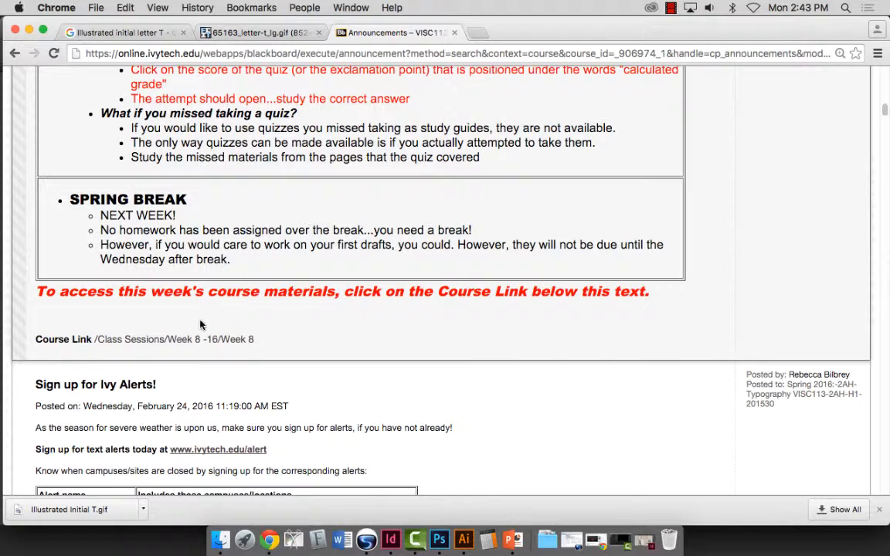
left_click(198, 338)
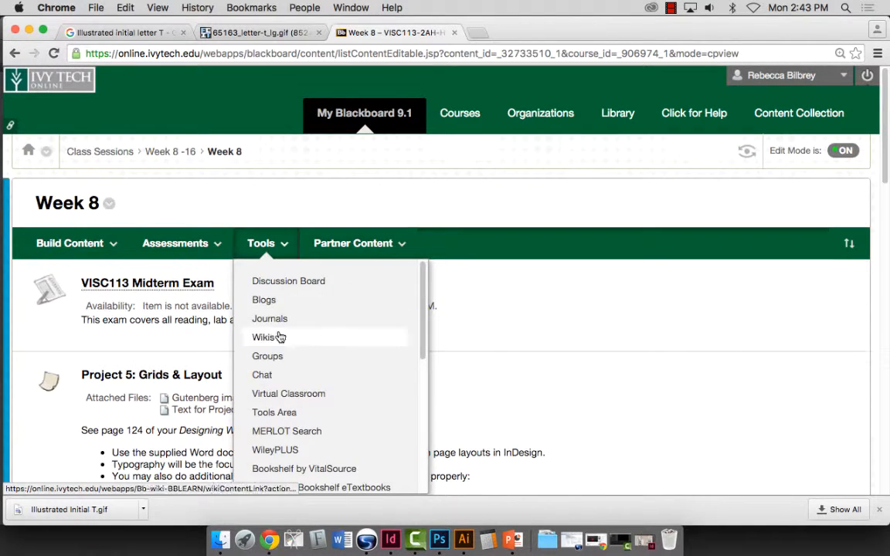
- Examine the Project 5 preparation requirements for line art, color and grayscale images
scroll(677, 412, "down", 5)
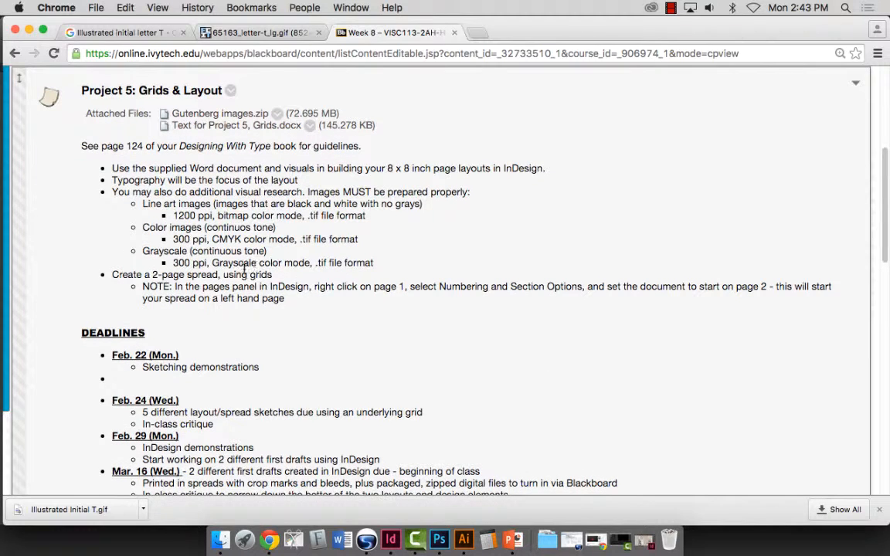
left_click_drag(164, 204, 347, 276)
left_click(312, 233)
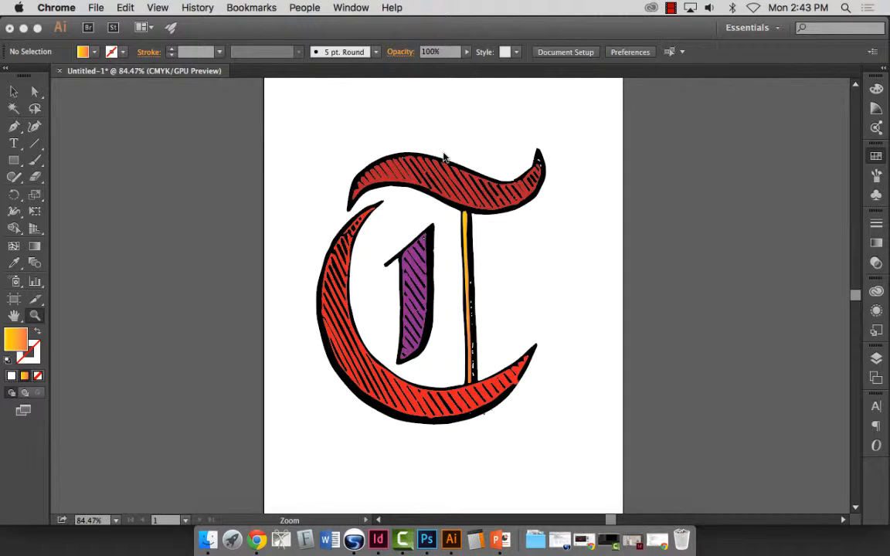
- Return to Illustrator and save the artwork as "Illustrated T" in Illustrator EPS format in the Project 5 - Grids and Layout folder
left_click(96, 7)
left_click(287, 133)
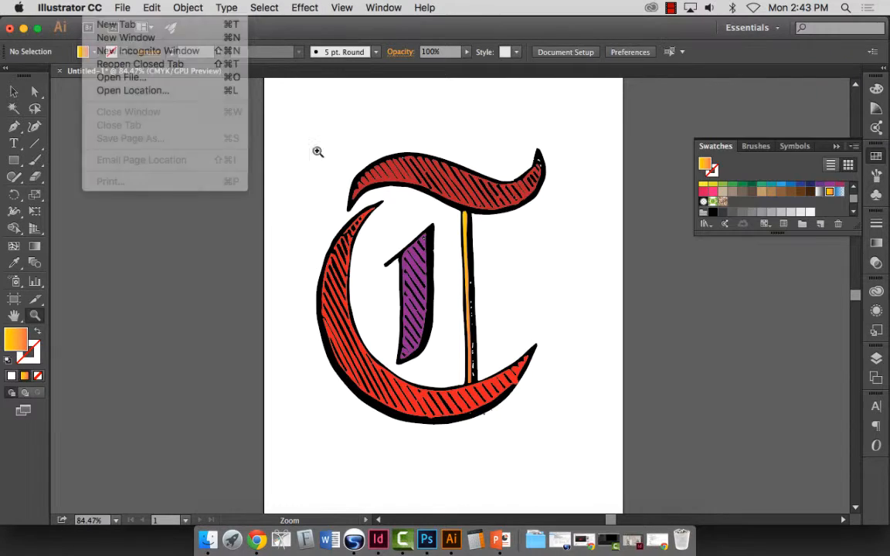
left_click(121, 8)
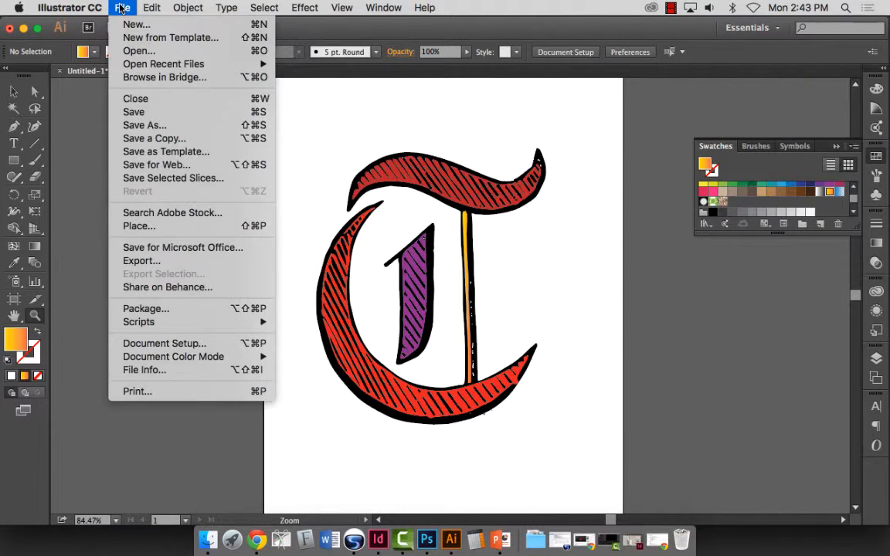
left_click(147, 123)
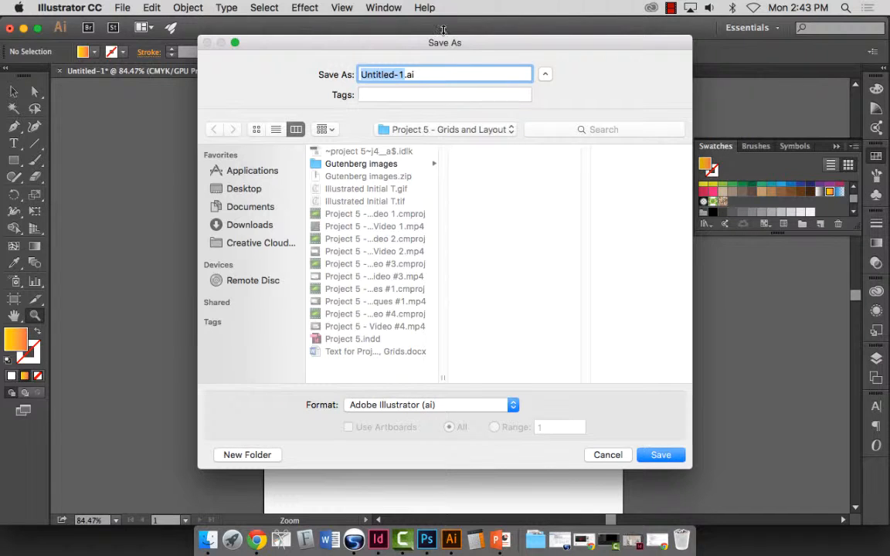
left_click(418, 388)
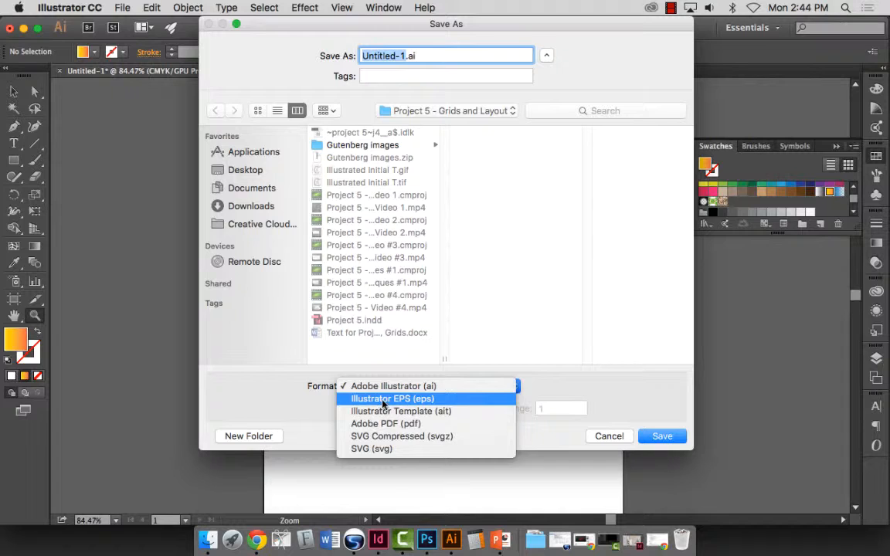
left_click(383, 400)
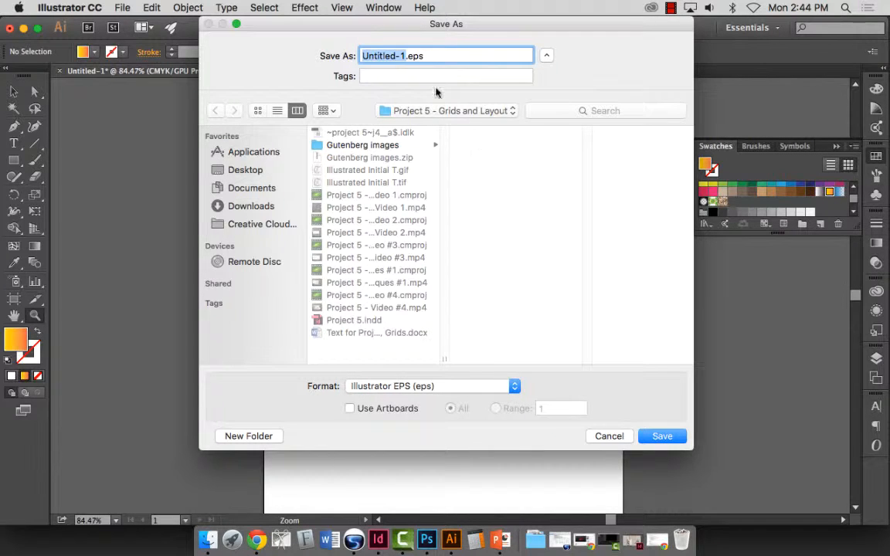
type("Illu")
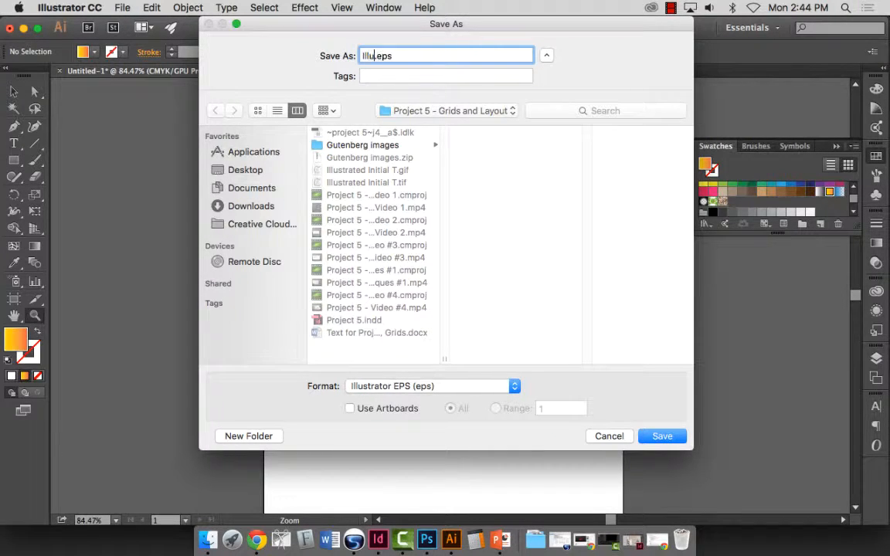
type("strated T")
left_click(665, 436)
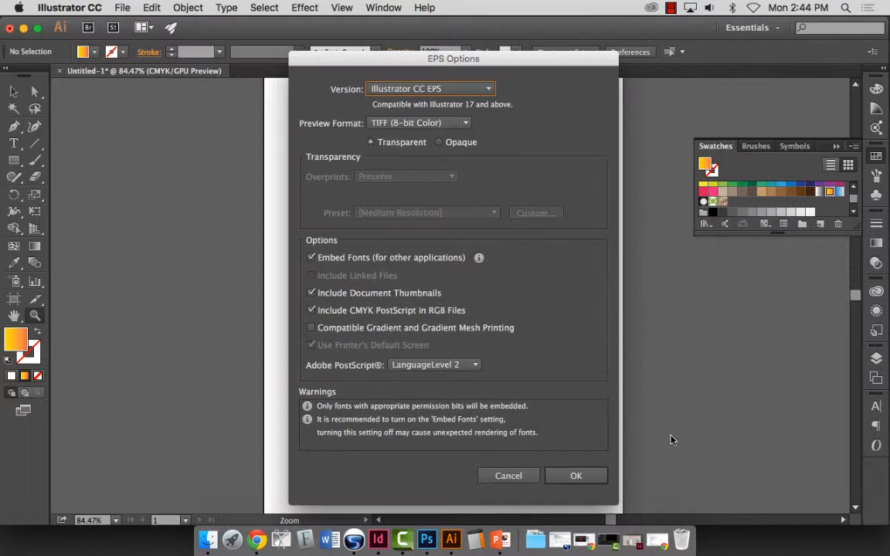
- Review the EPS preview formats and accept Illustrator CC EPS with a transparent TIFF (8-bit Color) preview
left_click_drag(423, 60, 255, 36)
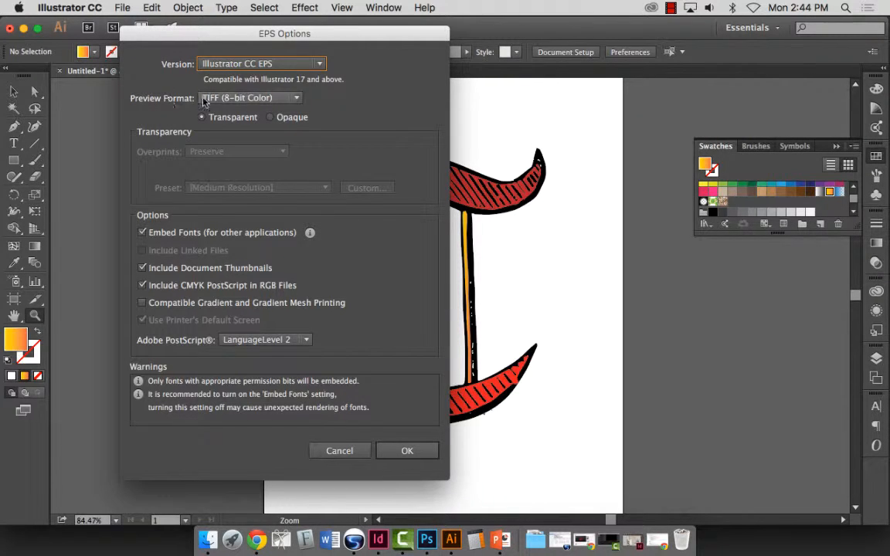
left_click(292, 99)
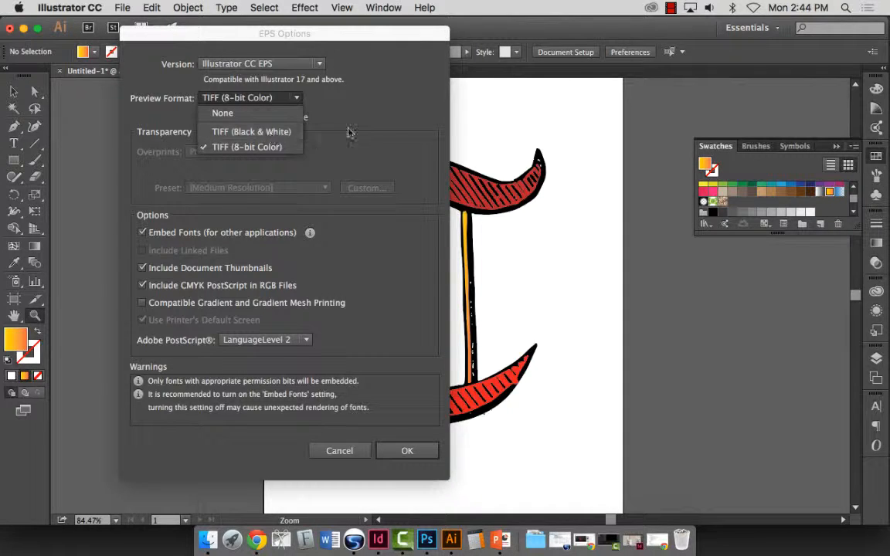
left_click(370, 108)
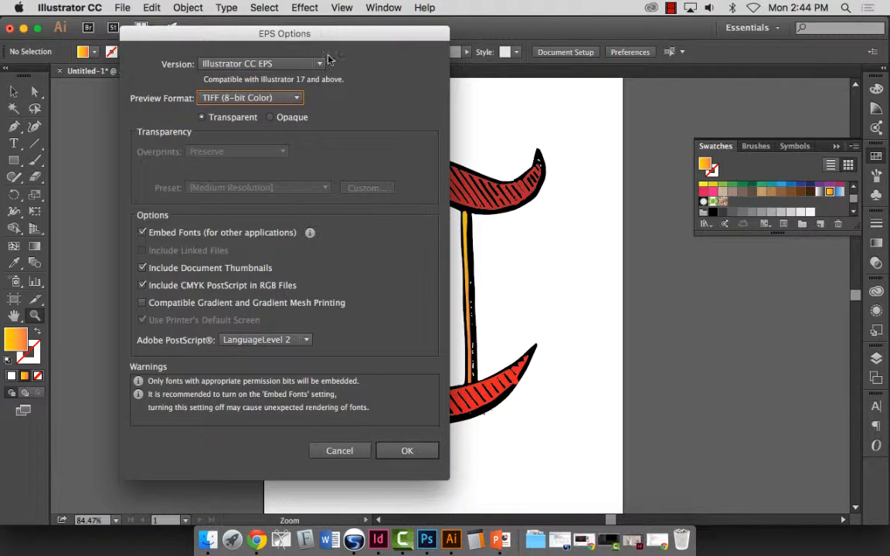
left_click(407, 451)
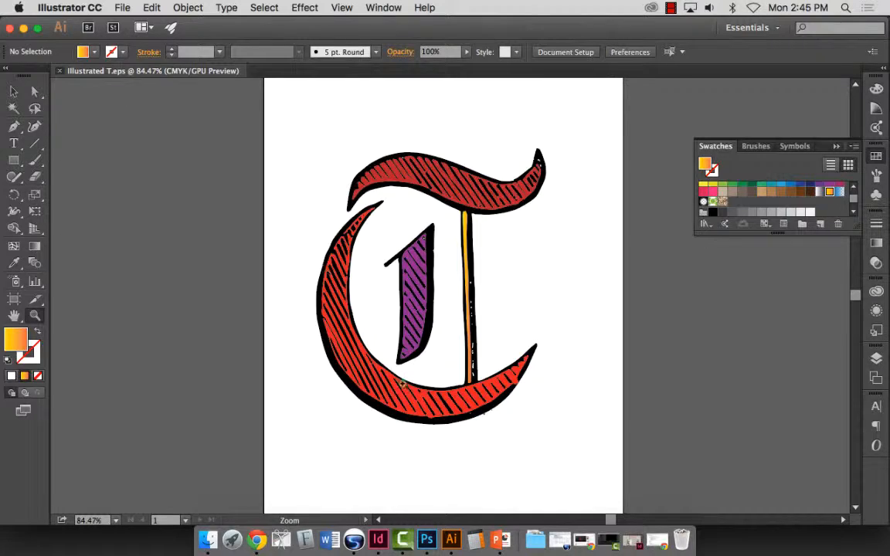
- Close the Illustrator artwork, switch to InDesign and place Illustrated T.eps at full size over the first page's outer edge
key("super+w")
left_click(378, 539)
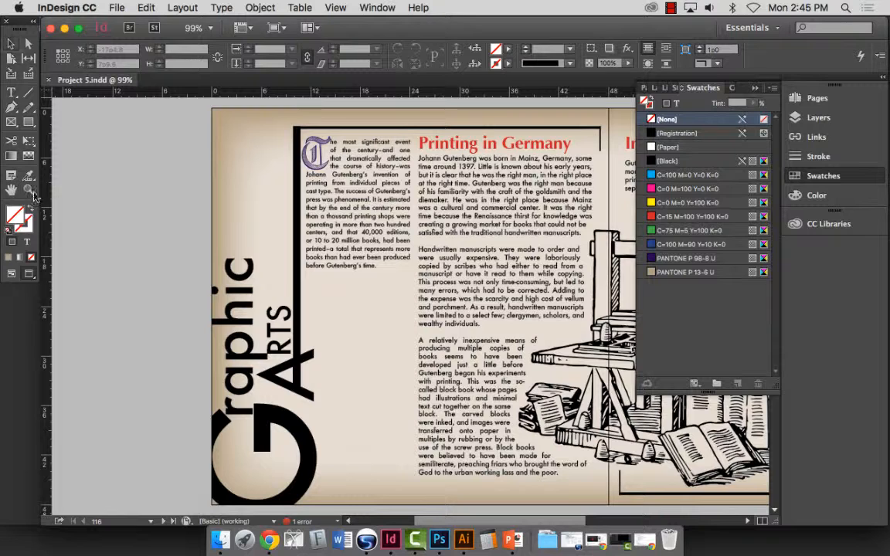
left_click(114, 9)
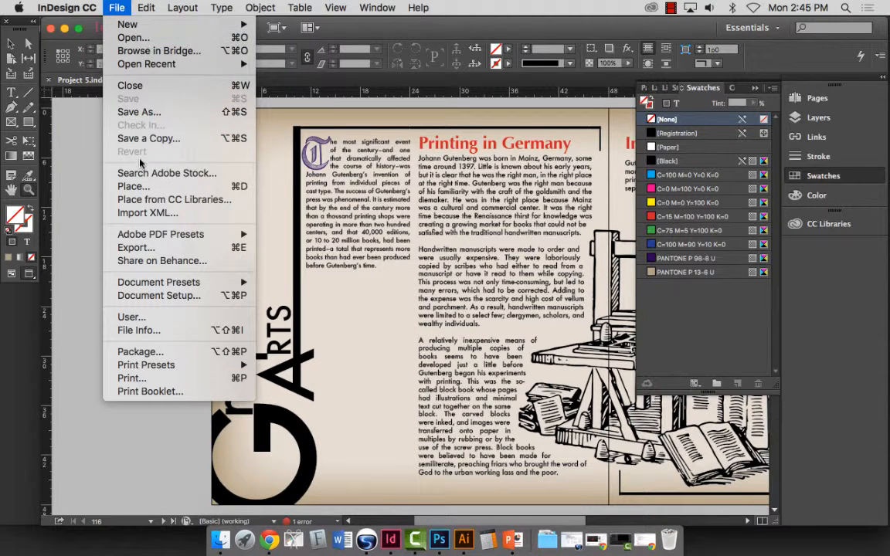
left_click(133, 186)
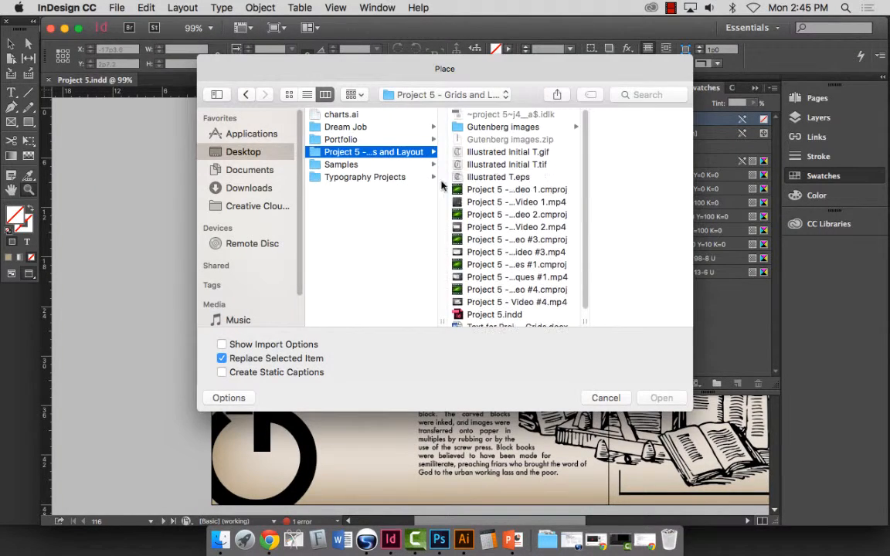
left_click(526, 177)
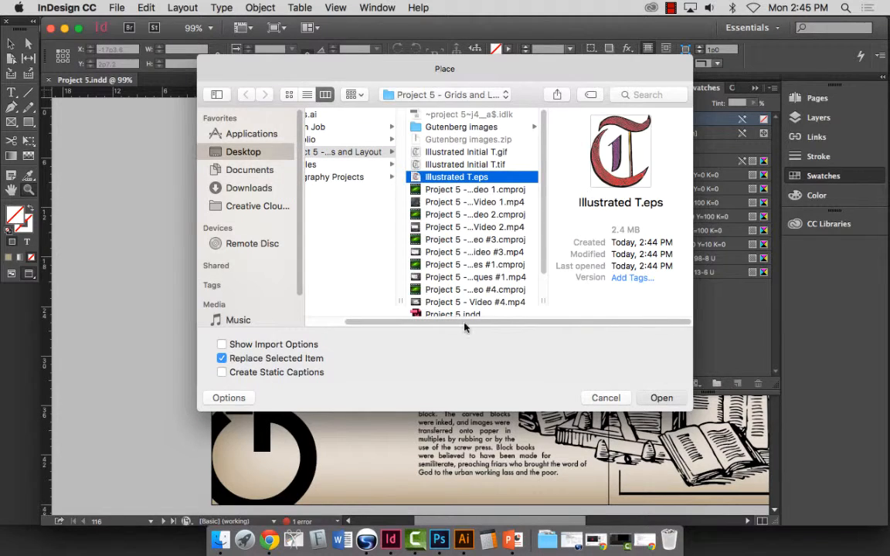
key("Return")
left_click(106, 131)
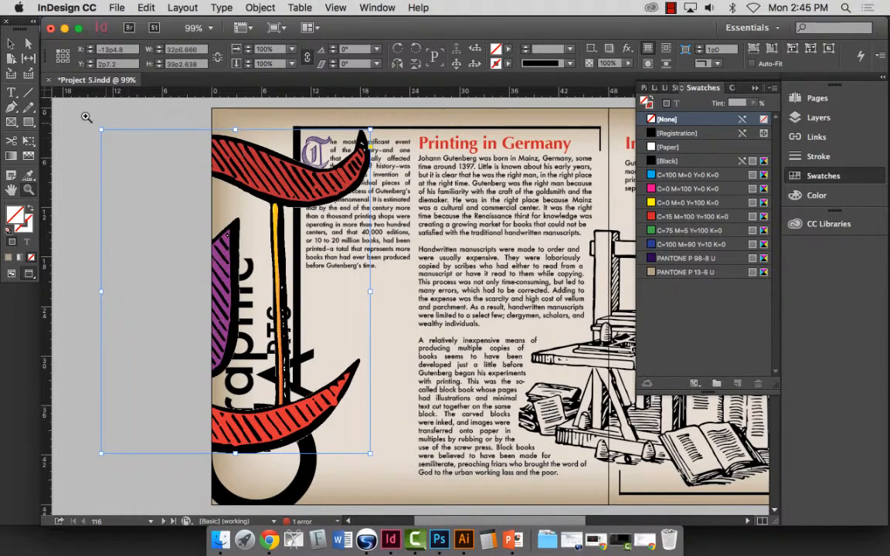
- Scale the placed T proportionally down to about 5p8 wide by 6p10 high
left_click(11, 44)
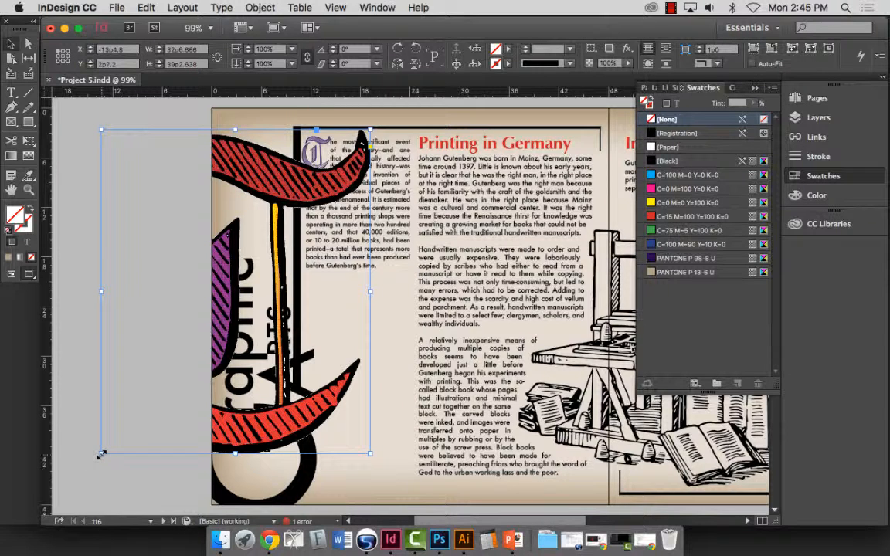
left_click_drag(101, 455, 276, 241)
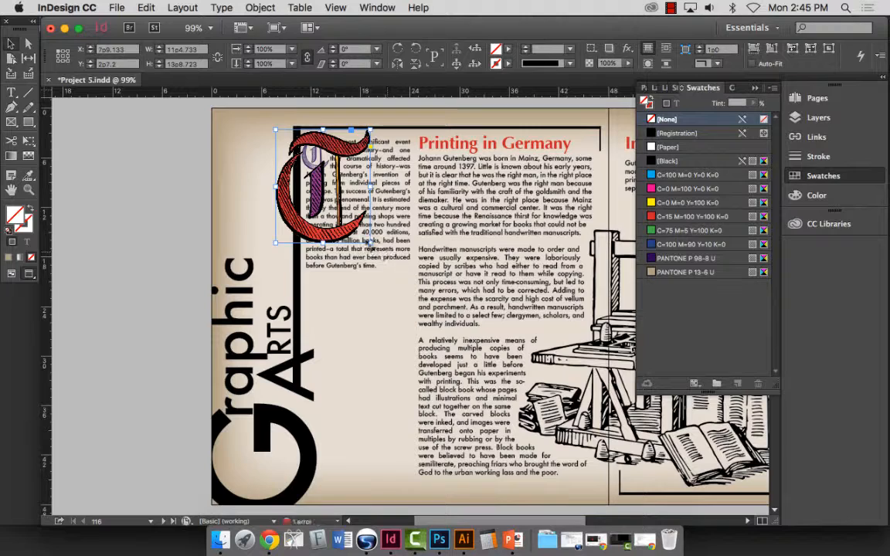
left_click_drag(370, 242, 322, 186)
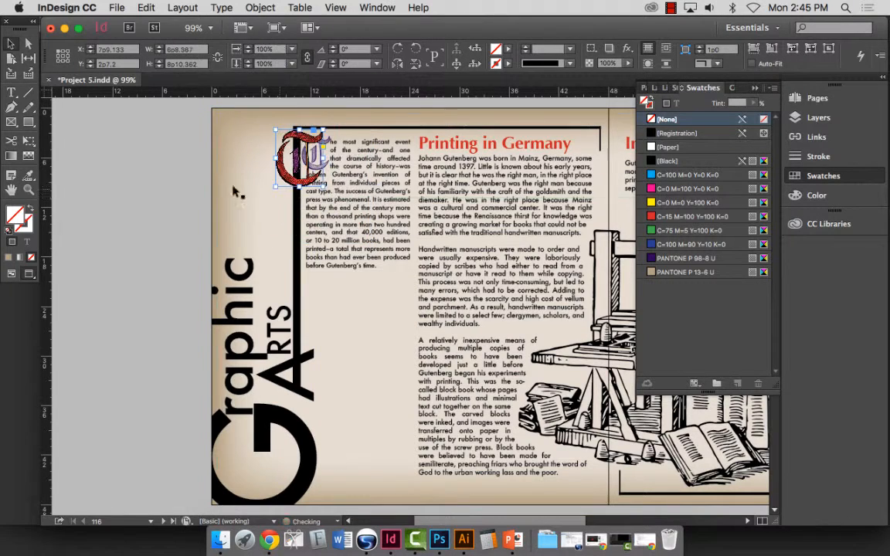
- Scale the coloured T to about 3p5 wide by 4p2 high and align it over the purple drop cap
left_click(29, 190)
left_click_drag(249, 120, 411, 224)
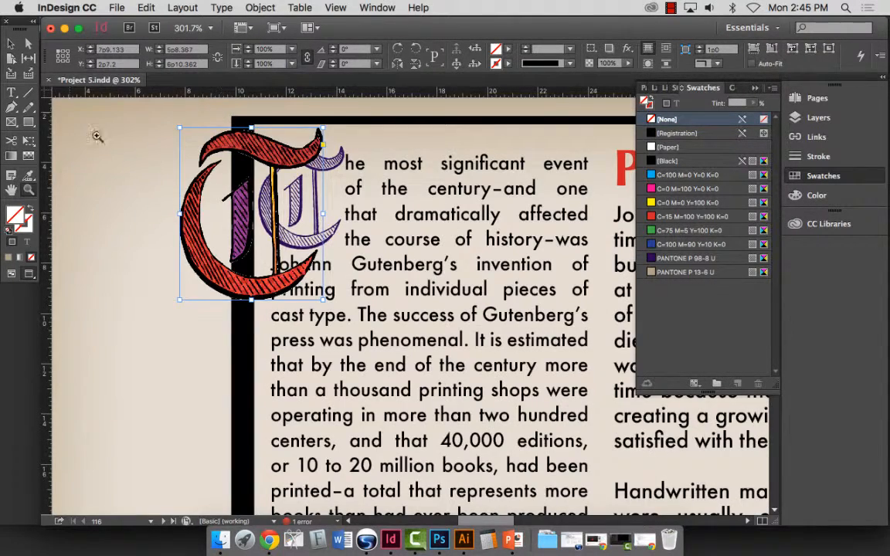
left_click_drag(143, 103, 450, 313)
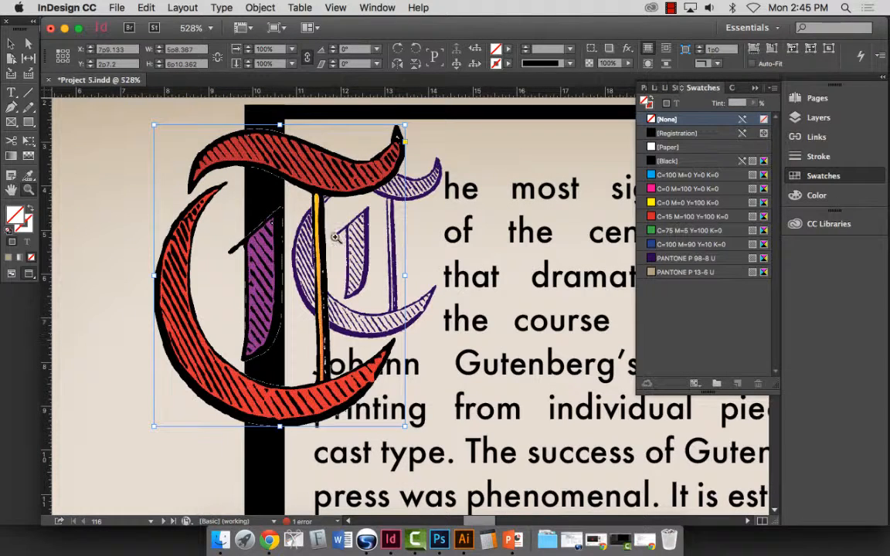
left_click(12, 45)
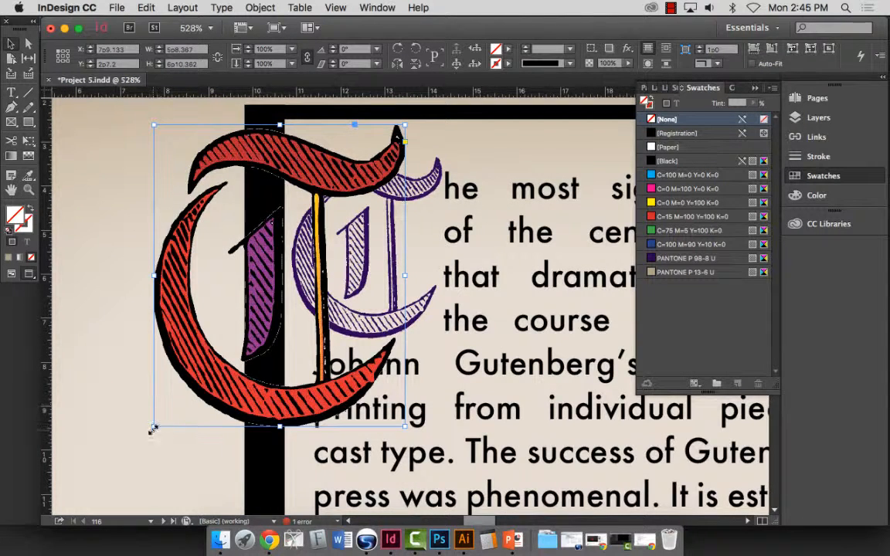
left_click_drag(154, 425, 259, 318)
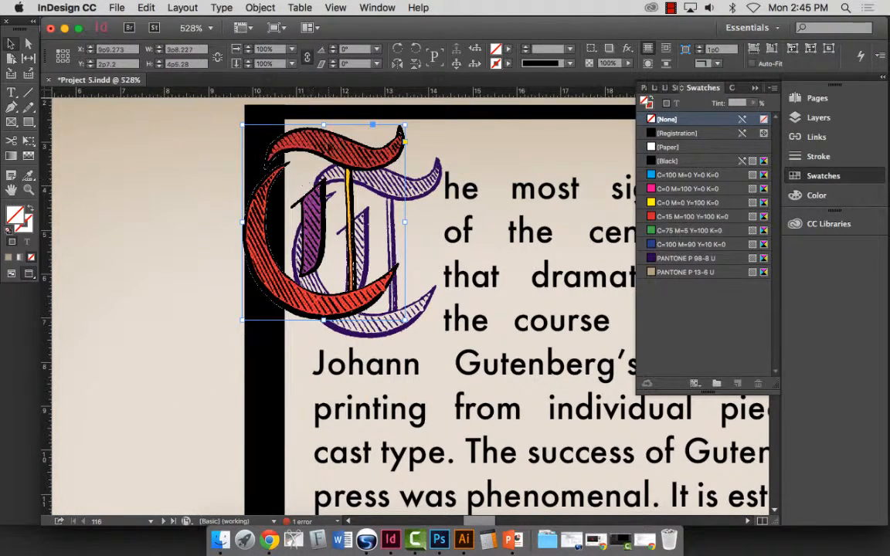
left_click_drag(329, 147, 375, 173)
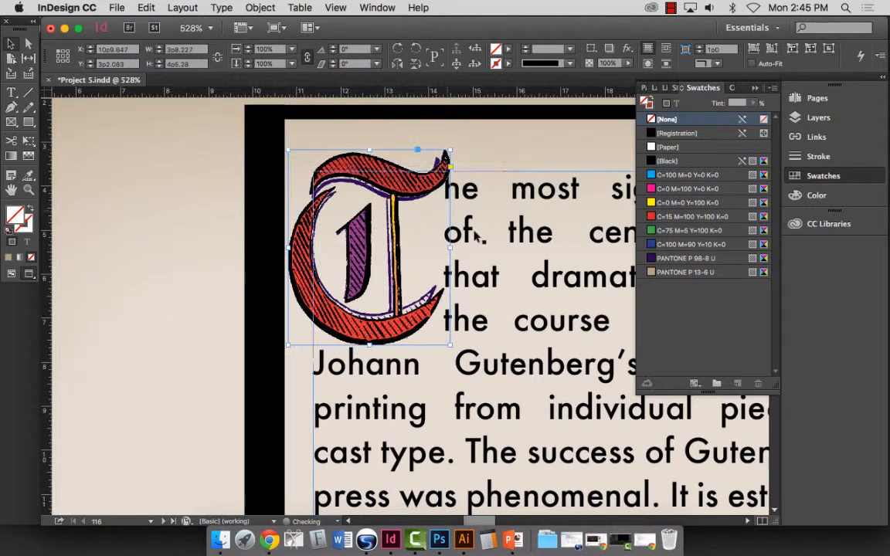
left_click_drag(448, 150, 445, 160)
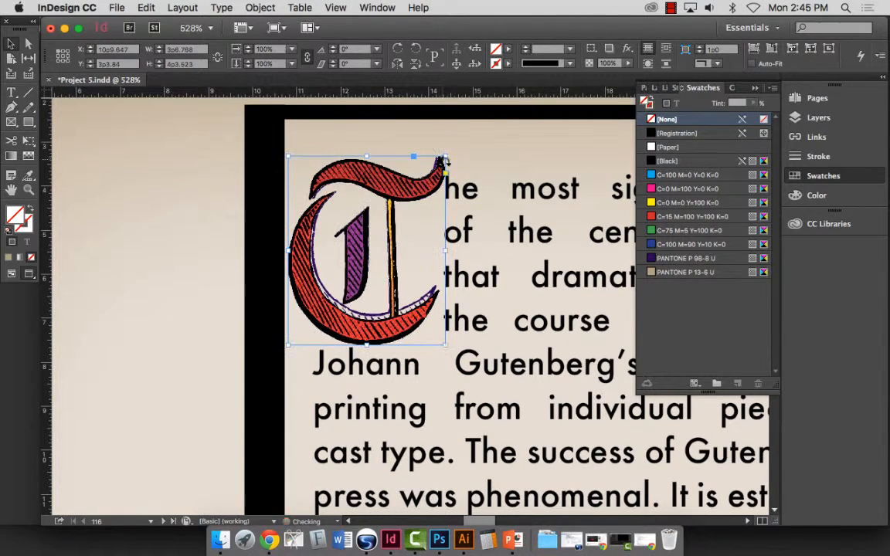
left_click_drag(445, 345, 438, 339)
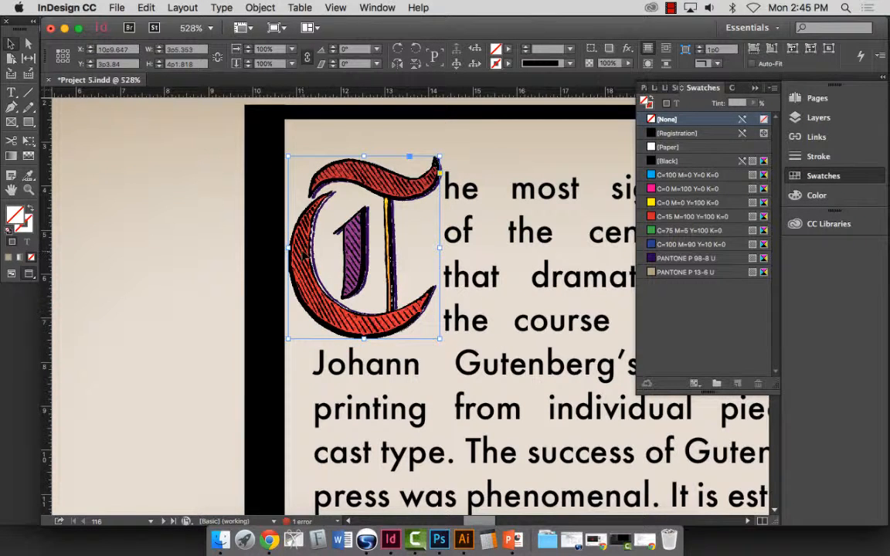
left_click_drag(437, 160, 441, 162)
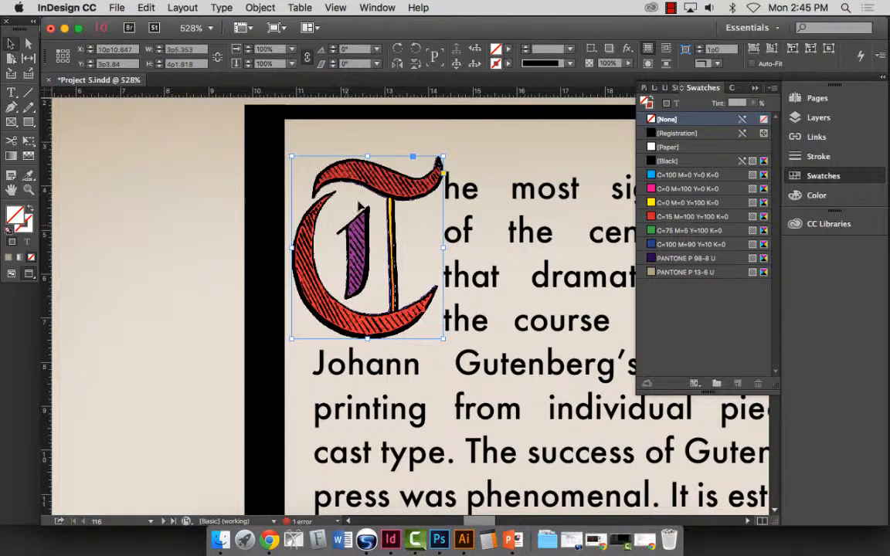
left_click_drag(365, 172, 344, 231)
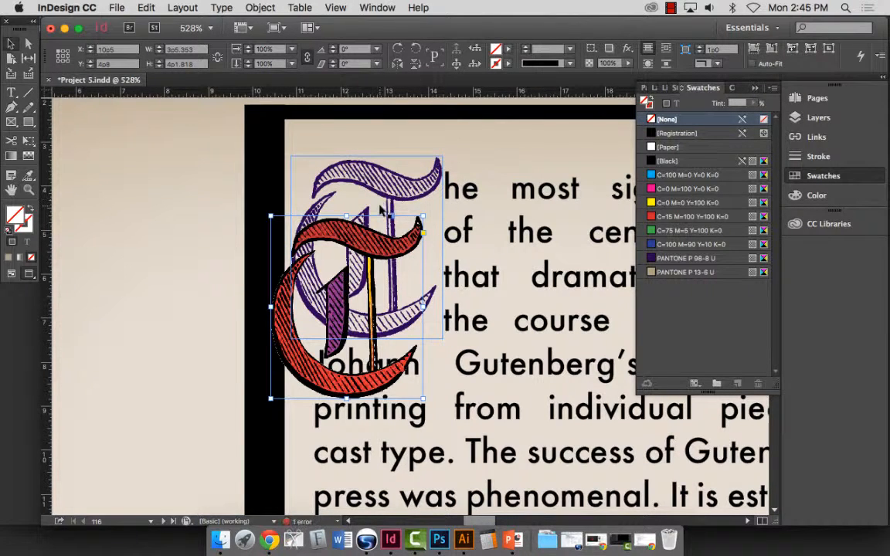
key("super+z")
left_click_drag(376, 181, 297, 233)
key("super+z")
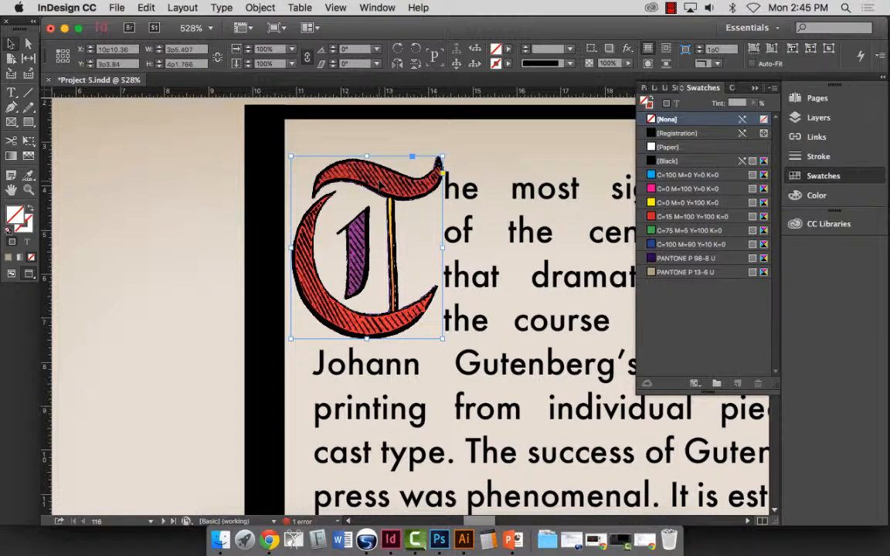
- Delete the old purple drop cap and make the text wrap around the coloured T's bounding box
left_click_drag(380, 187, 273, 185)
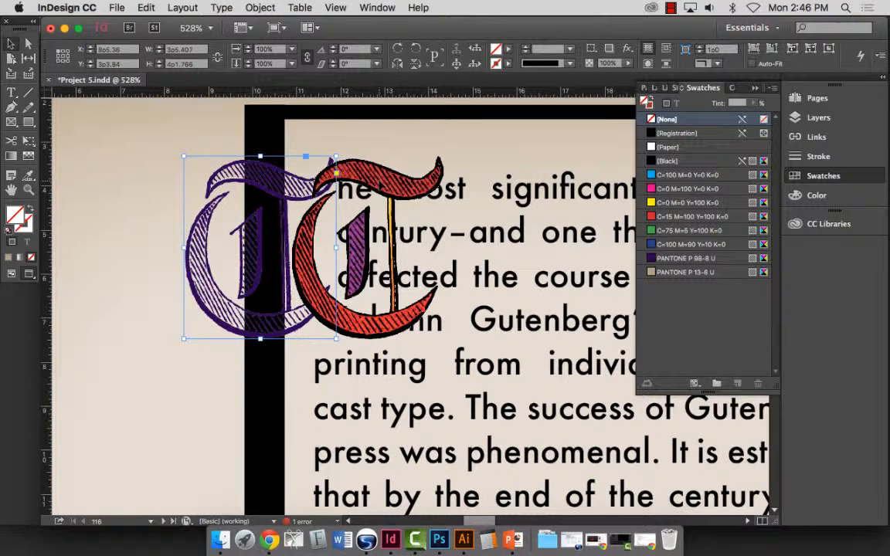
key("Delete")
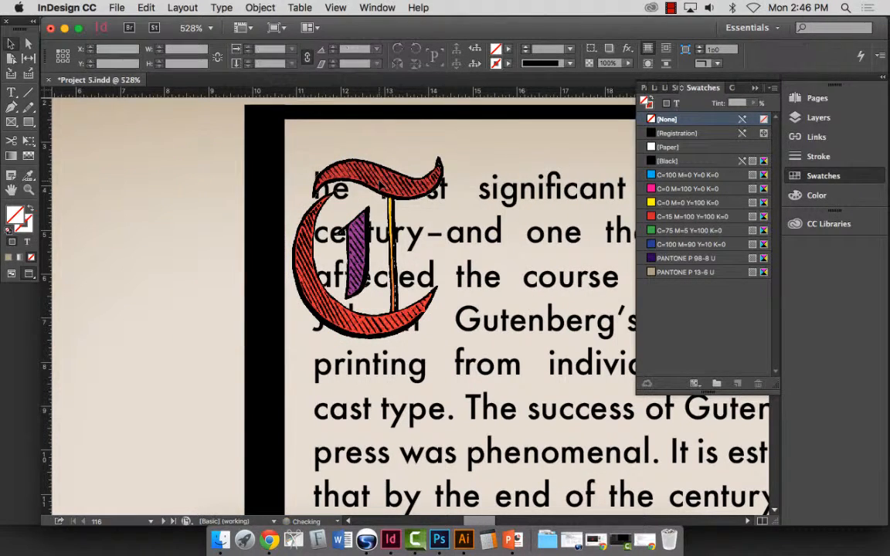
left_click(377, 180)
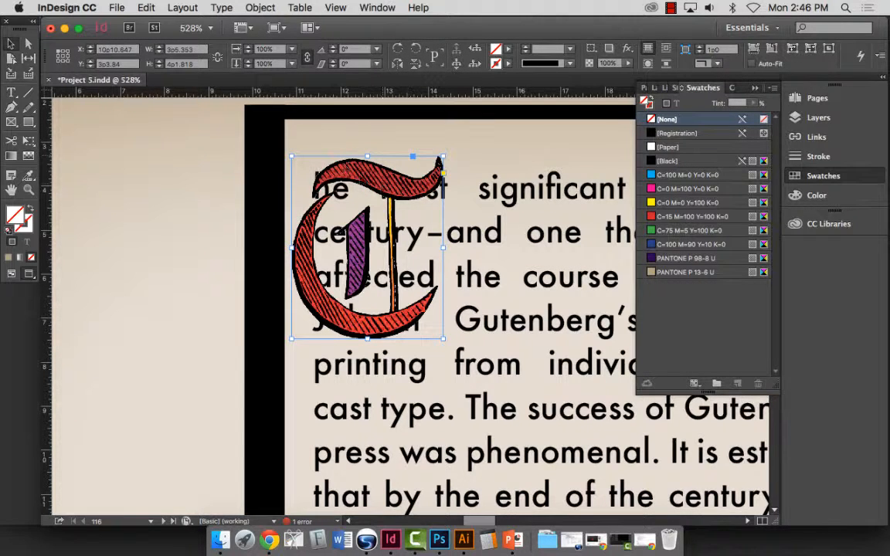
left_click(336, 10)
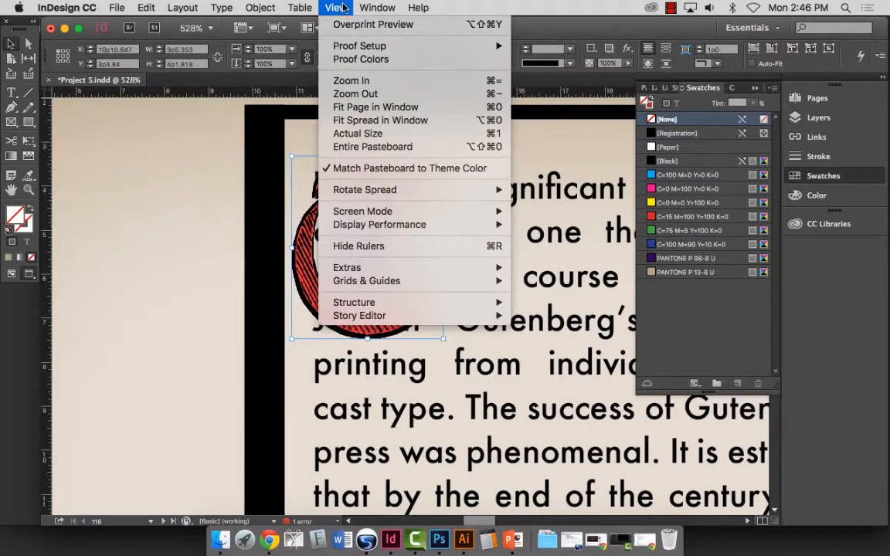
left_click(390, 296)
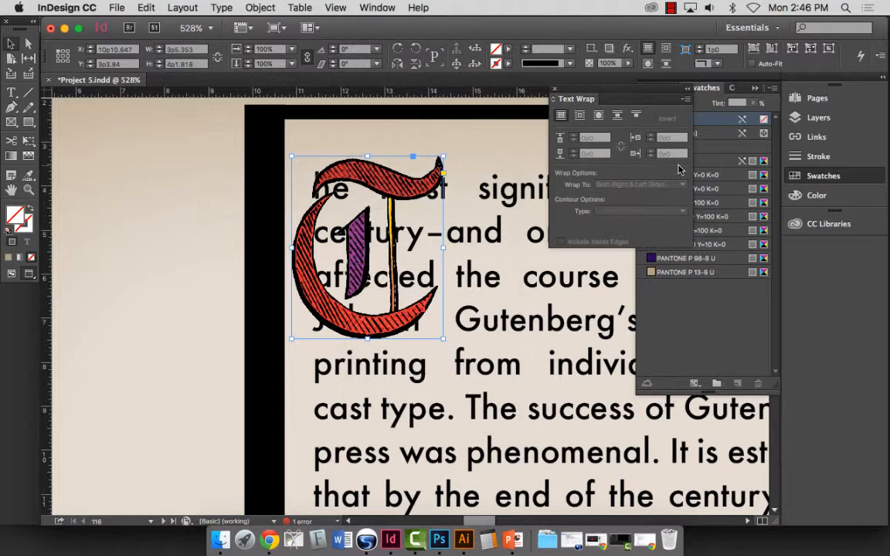
left_click(579, 115)
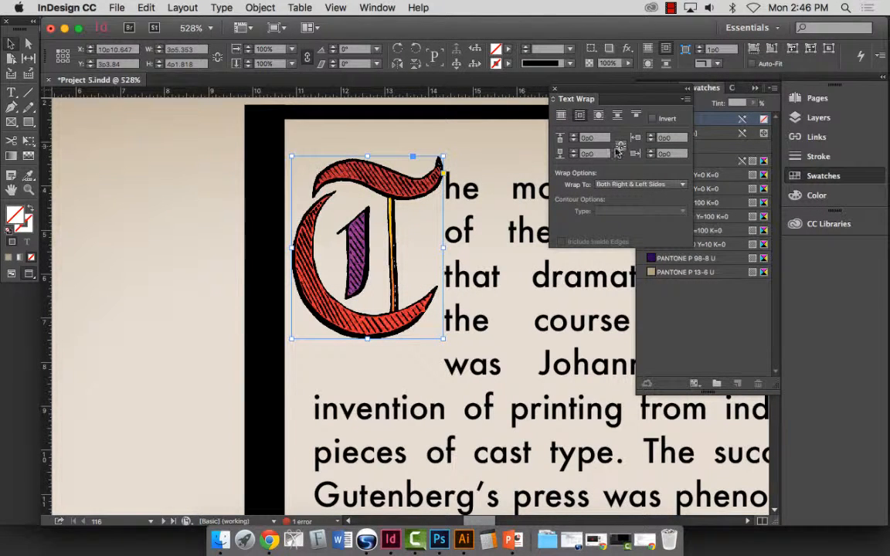
- Set the coloured T's bottom text wrap offset to -0p4 and deselect the initial
left_click(574, 152)
left_click(573, 152)
left_click(573, 152)
left_click(573, 152)
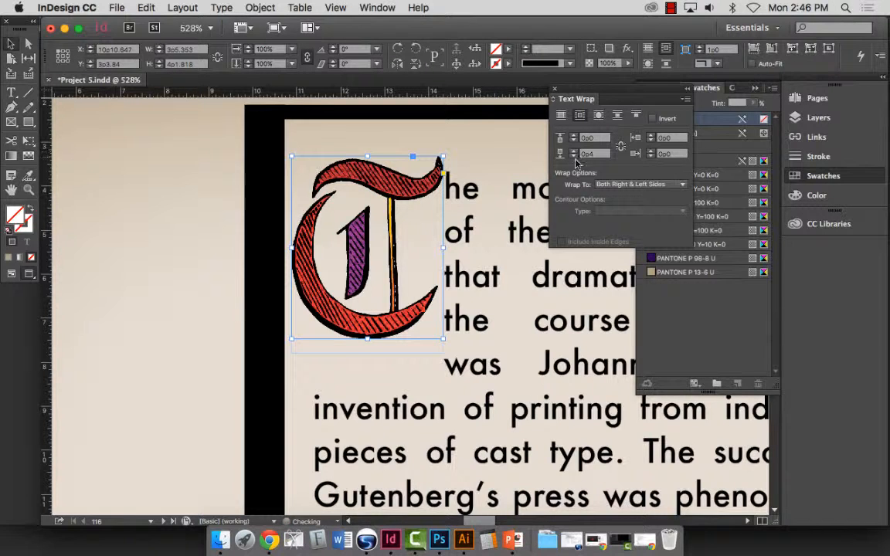
left_click(573, 153)
left_click(573, 153)
left_click(573, 154)
left_click(573, 154)
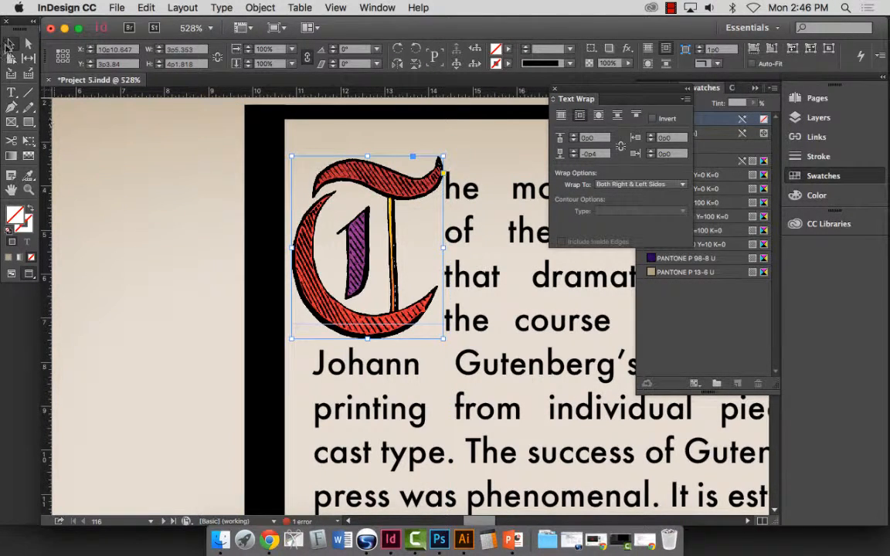
left_click(104, 115)
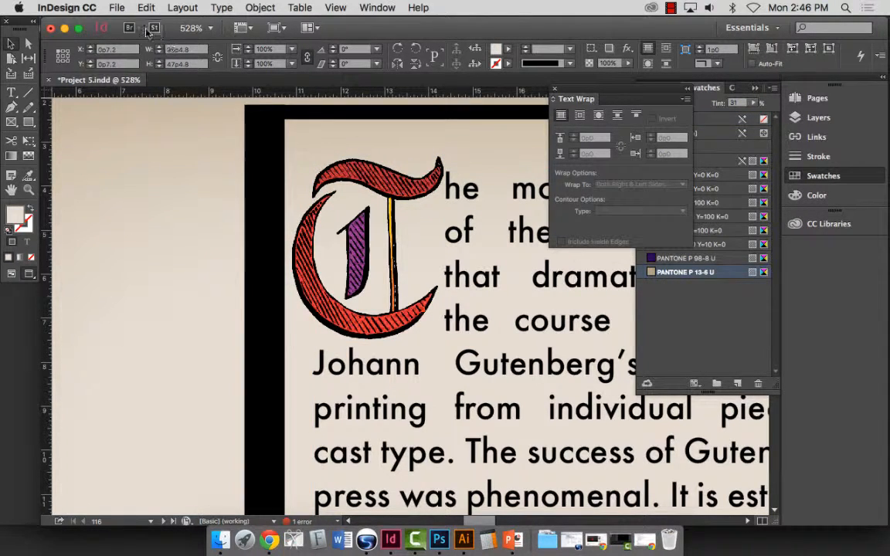
- Examine the placed T up close for display quality and leftover white specks along its stem and strokes
left_click(28, 189)
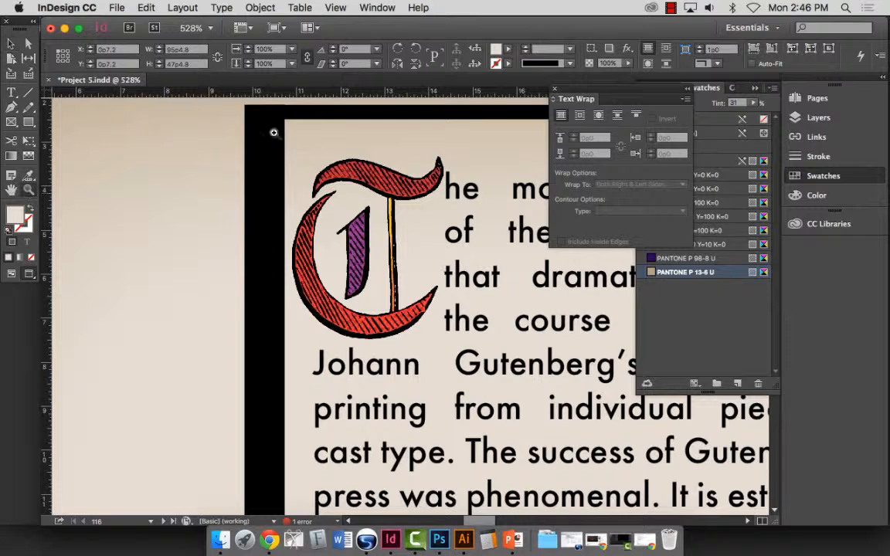
left_click_drag(406, 267, 536, 407)
scroll(468, 403, "up", 10)
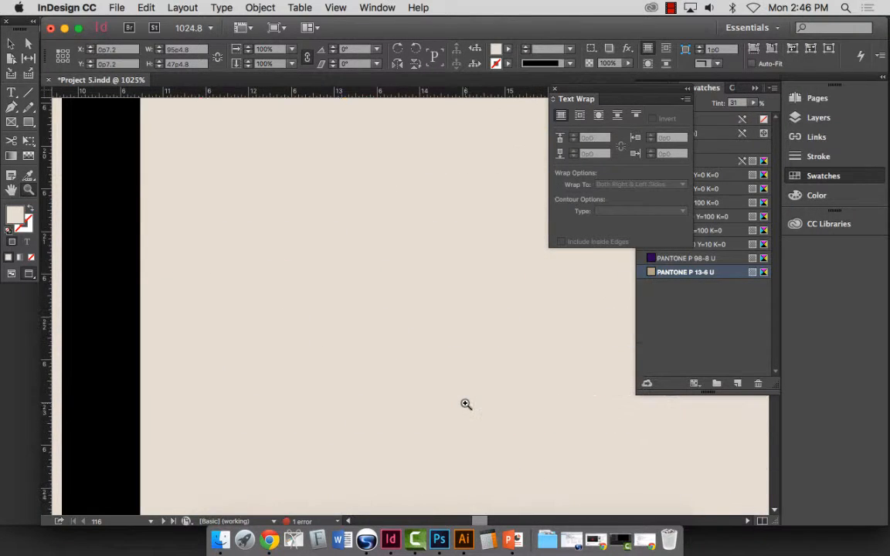
scroll(465, 403, "up", 3)
key("super+0")
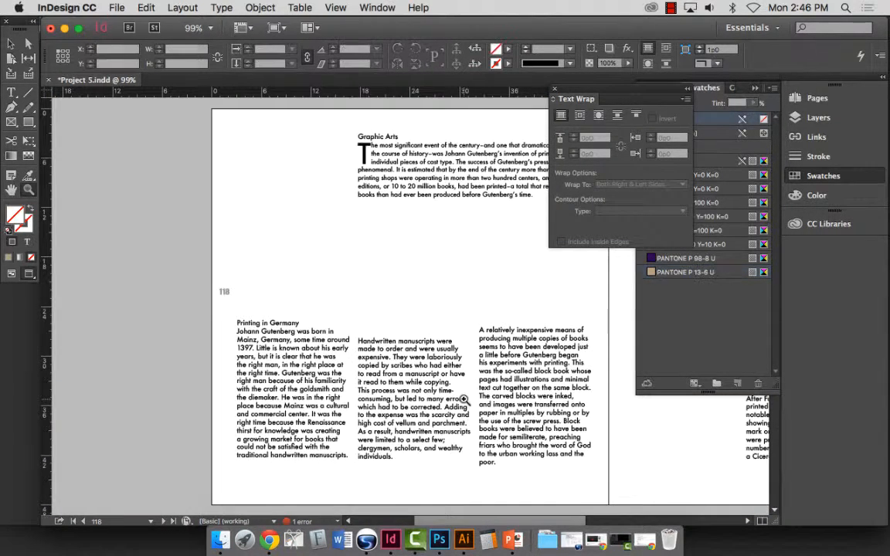
scroll(447, 340, "up", 10)
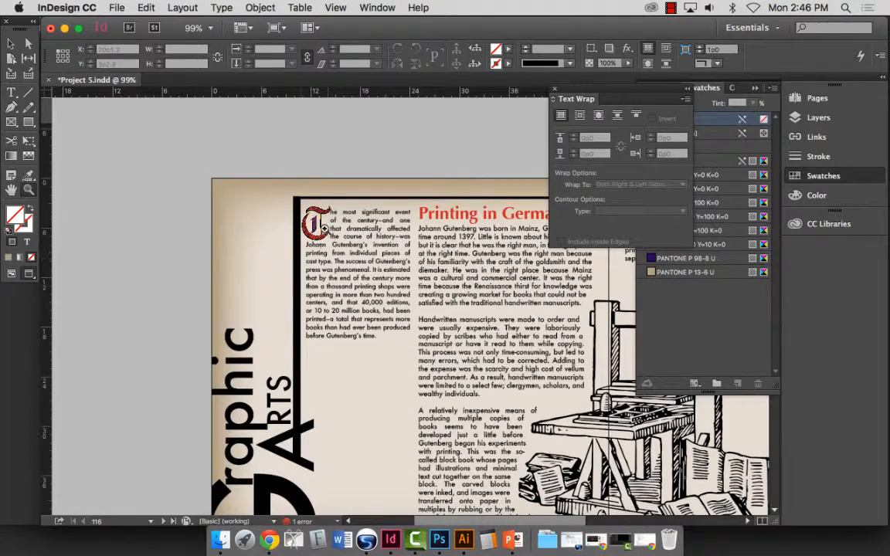
left_click_drag(272, 184, 432, 340)
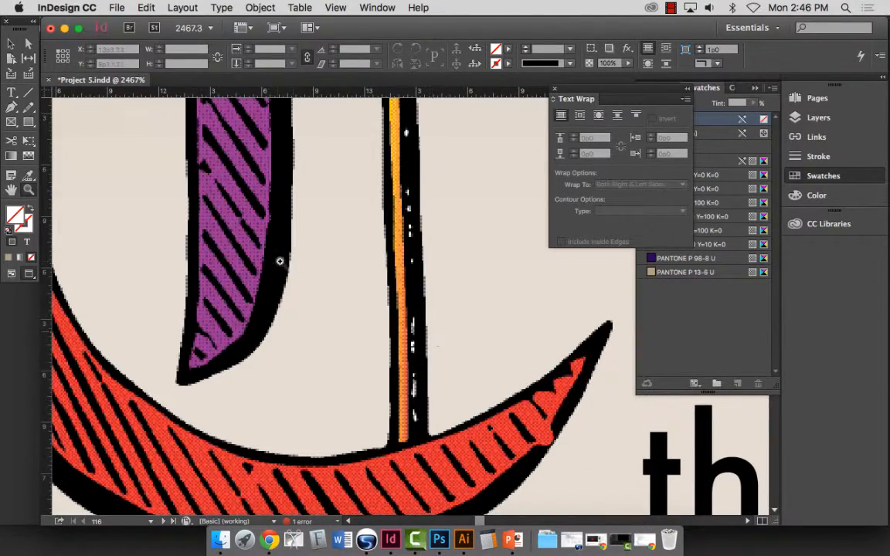
scroll(438, 367, "down", 10)
scroll(436, 367, "up", 3)
scroll(436, 368, "up", 10)
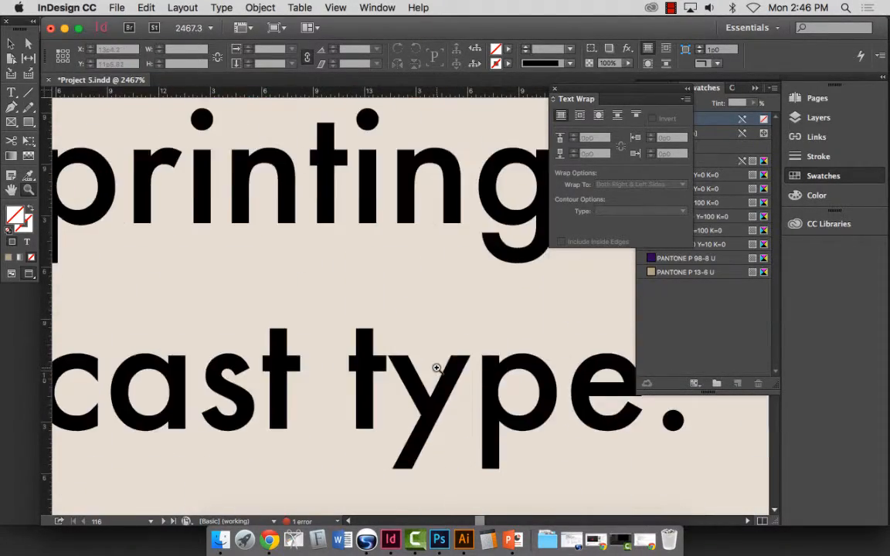
scroll(436, 368, "down", 8)
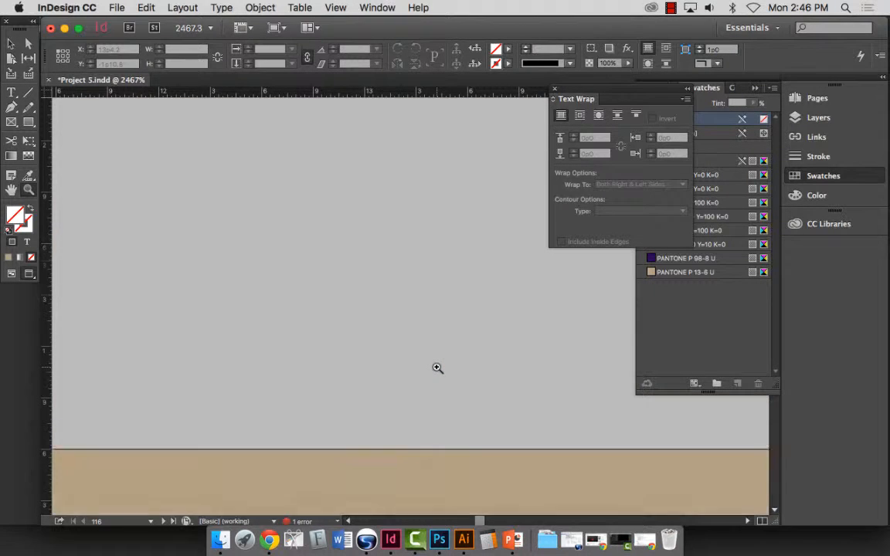
scroll(437, 367, "down", 5)
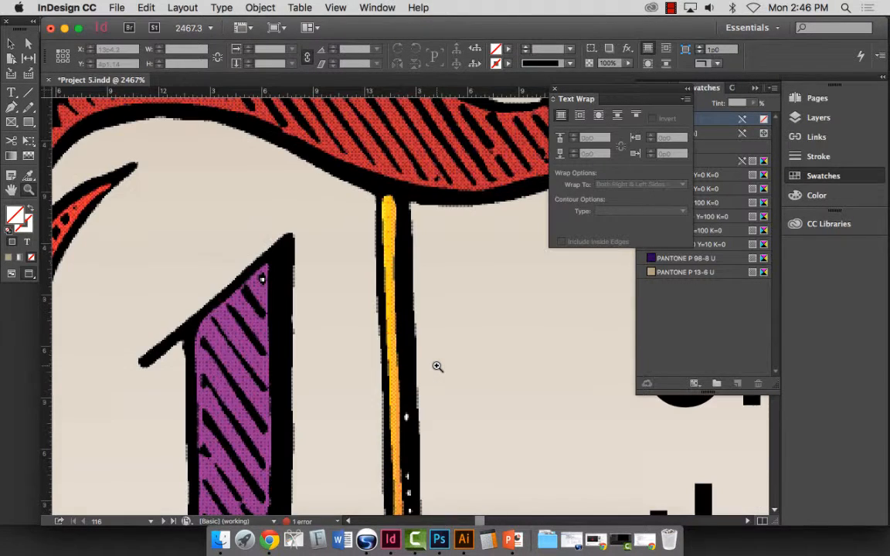
- Inspect the T's red top stroke, purple inner stroke and yellow stem at up to 4000% for pixelated edges
scroll(437, 366, "up", 3)
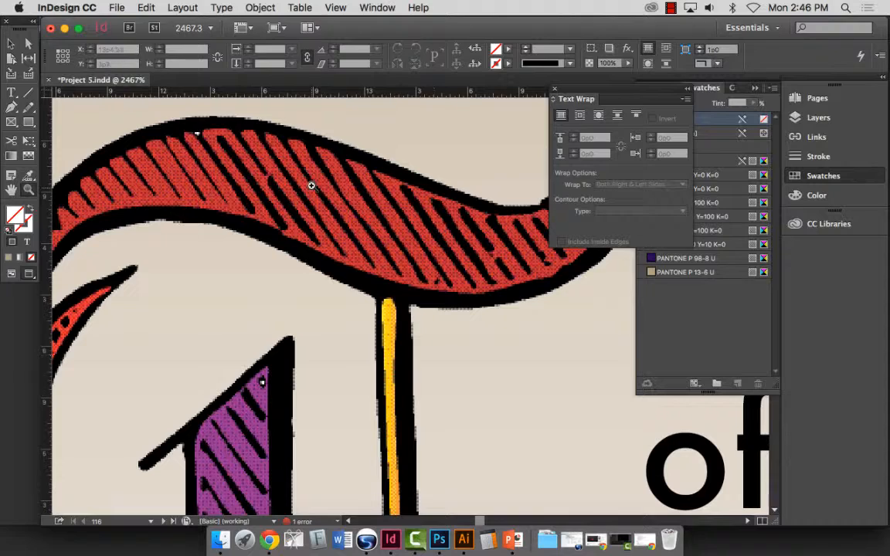
left_click(345, 214)
left_click(346, 217)
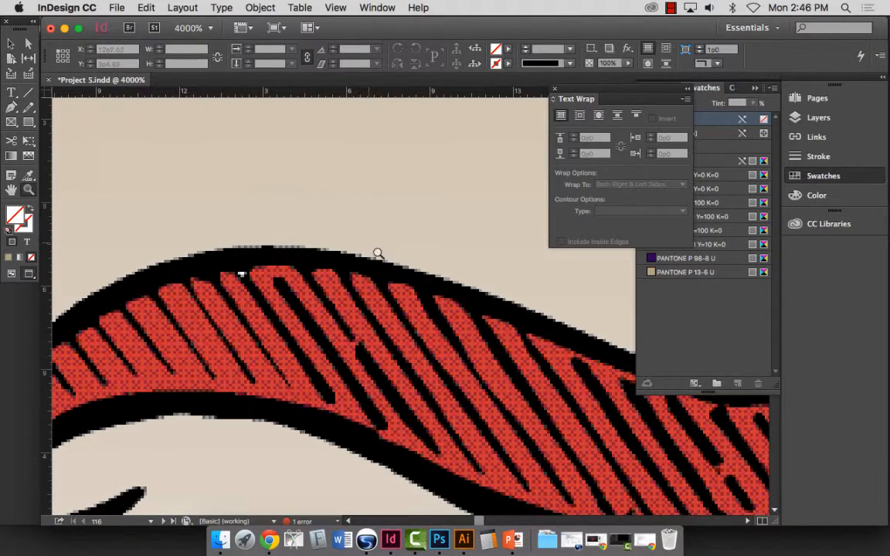
scroll(373, 331, "down", 5)
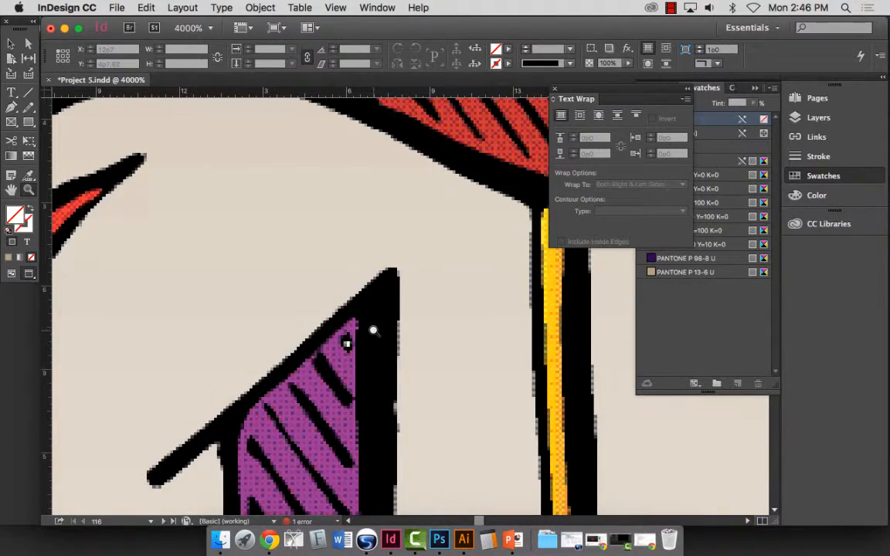
scroll(373, 331, "down", 10)
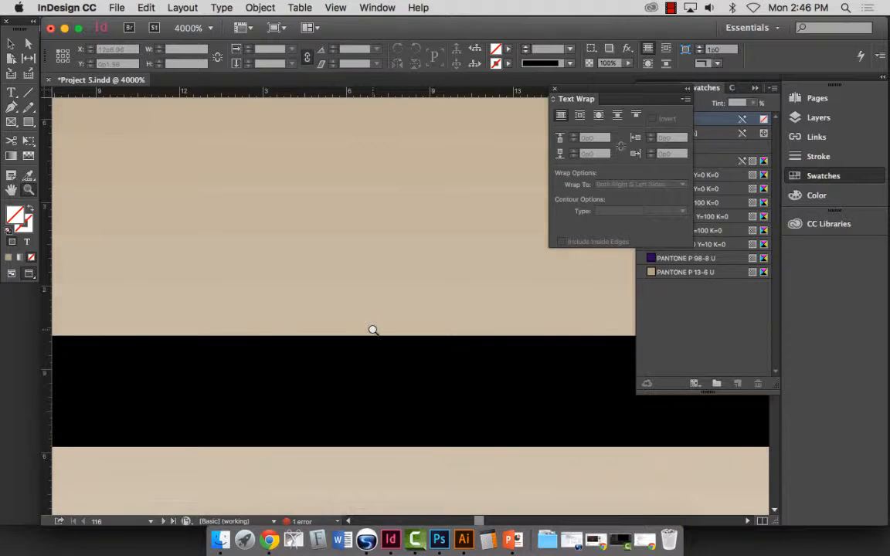
scroll(373, 330, "up", 10)
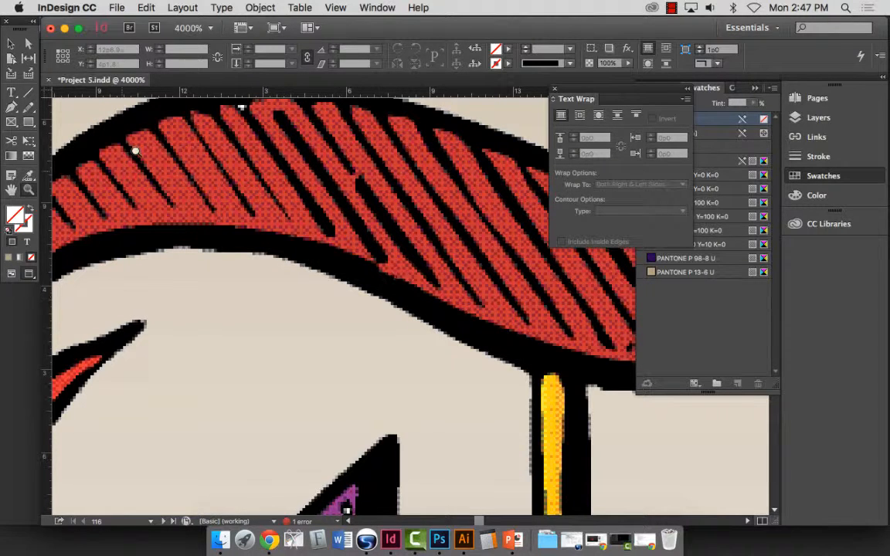
- Set the coloured T's display performance to High Quality Display
left_click(11, 45)
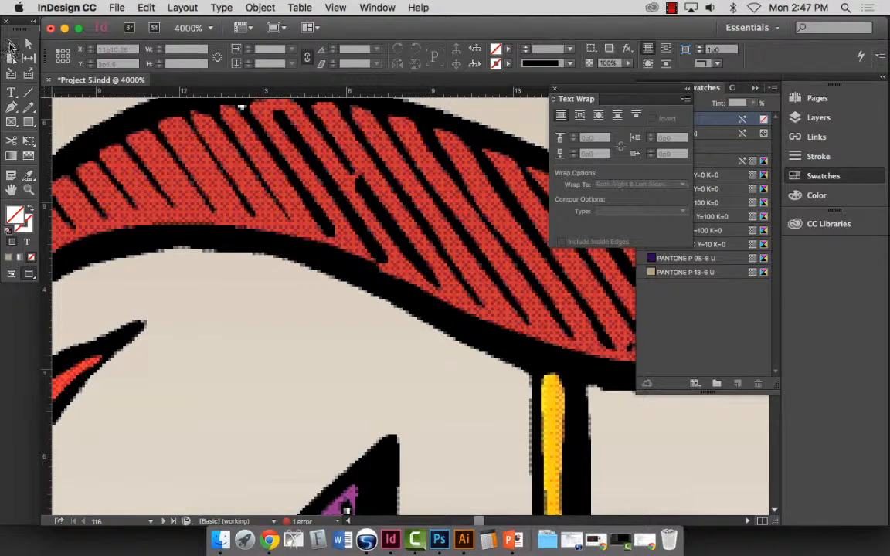
left_click(264, 175)
right_click(278, 169)
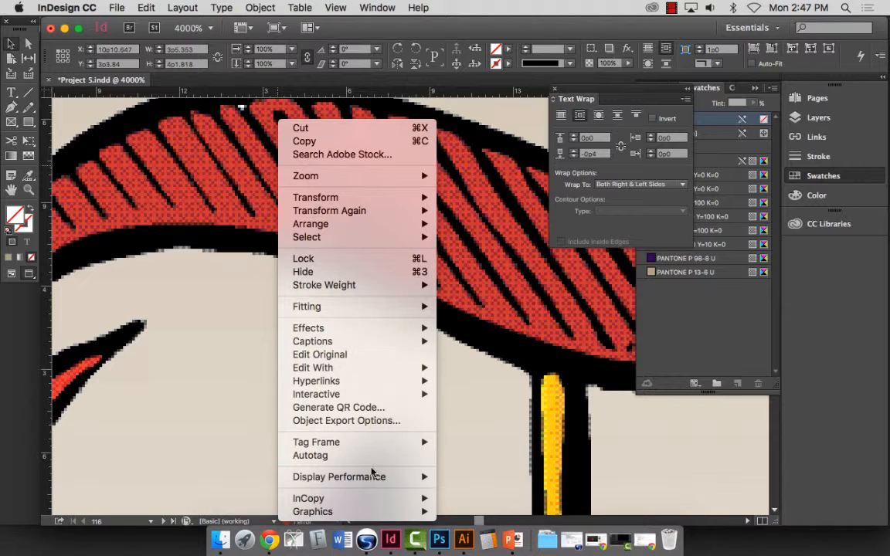
mouse_move(372, 483)
left_click(8, 44)
right_click(213, 121)
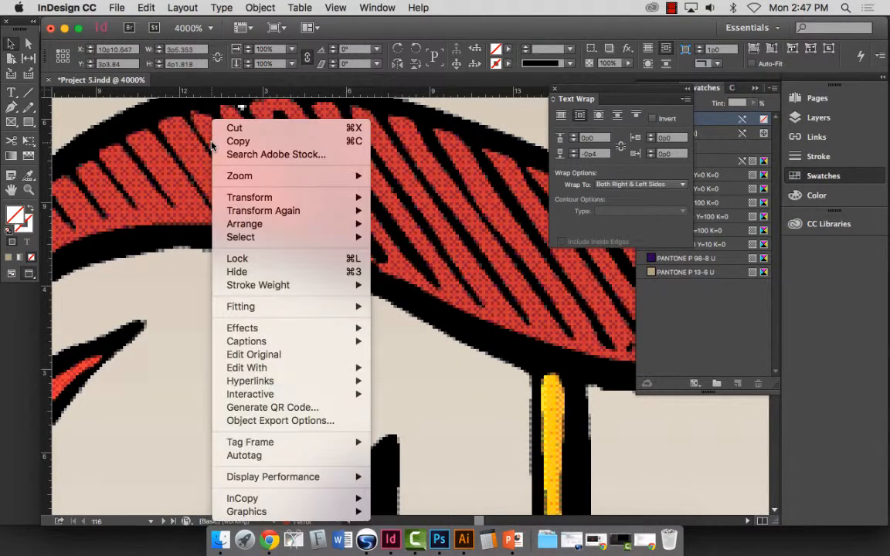
mouse_move(292, 479)
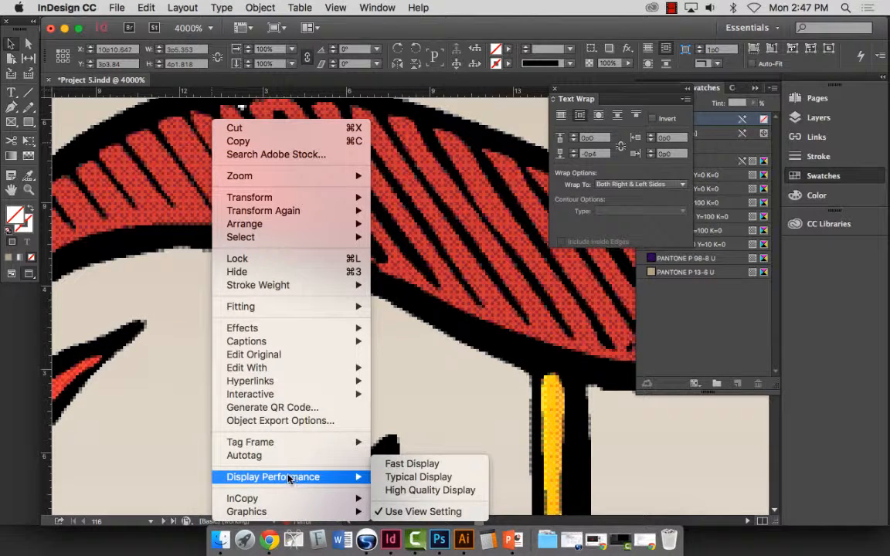
left_click(434, 492)
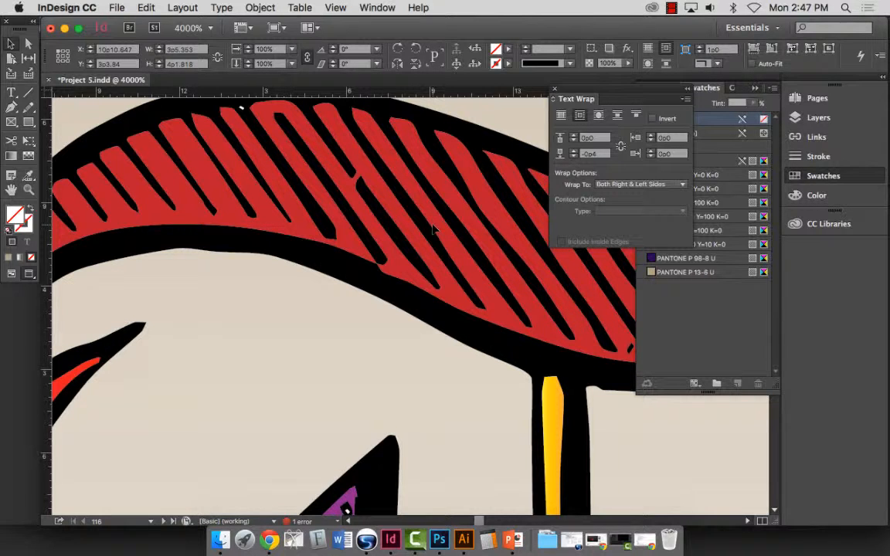
- Deselect the T and examine it up close, focusing on the white specks along its stem
key("super+0")
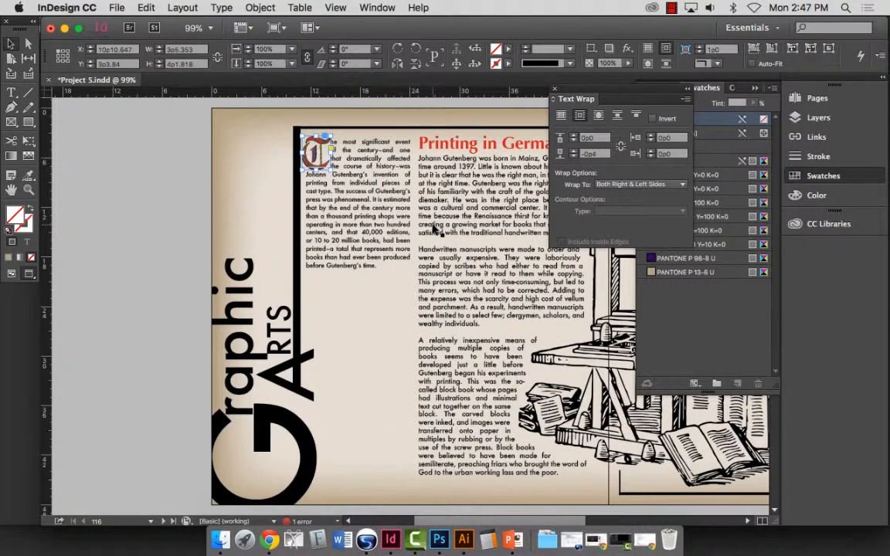
left_click(118, 145)
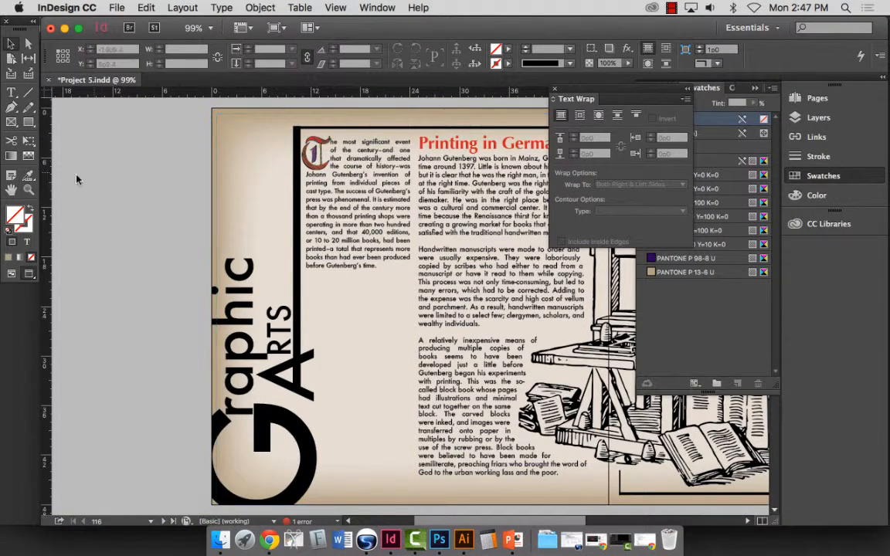
left_click(29, 189)
left_click_drag(272, 122, 339, 176)
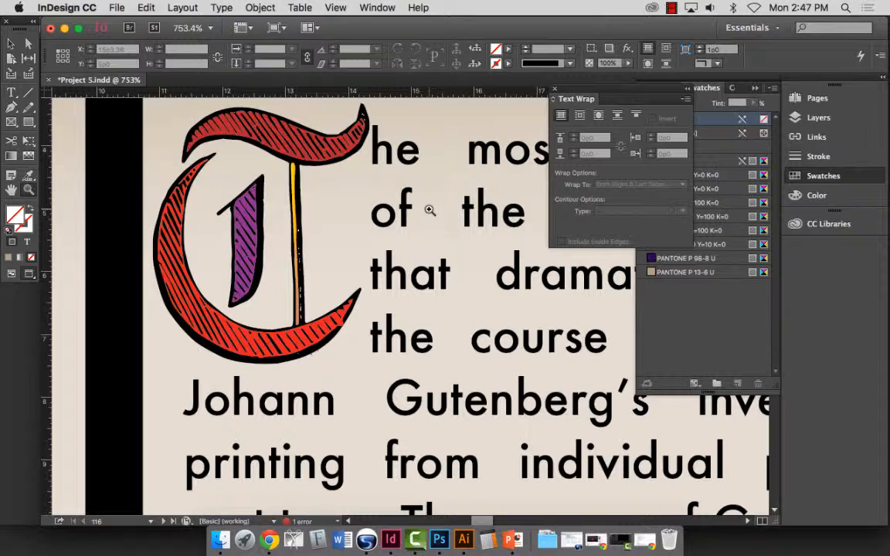
left_click_drag(259, 208, 377, 302)
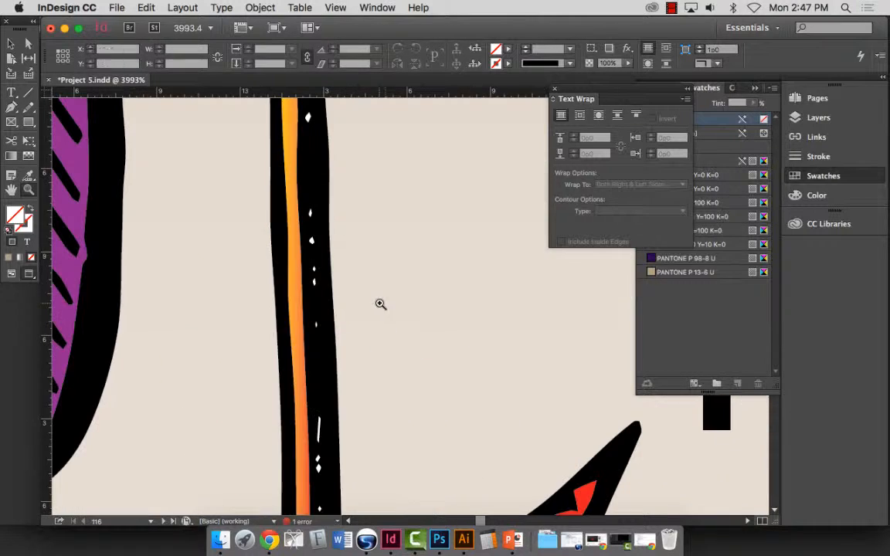
- Undo the T's display performance change and its last bottom text wrap offset change
key("v")
key("super+z")
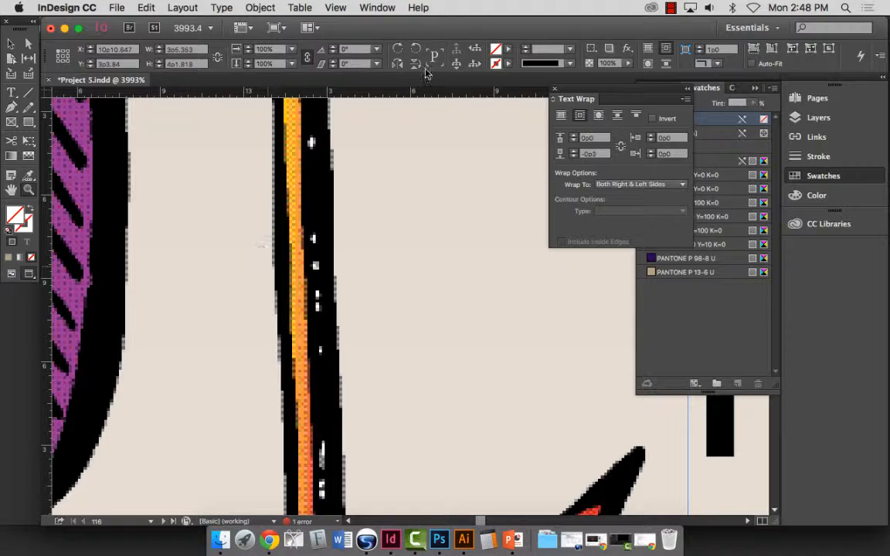
left_click(146, 7)
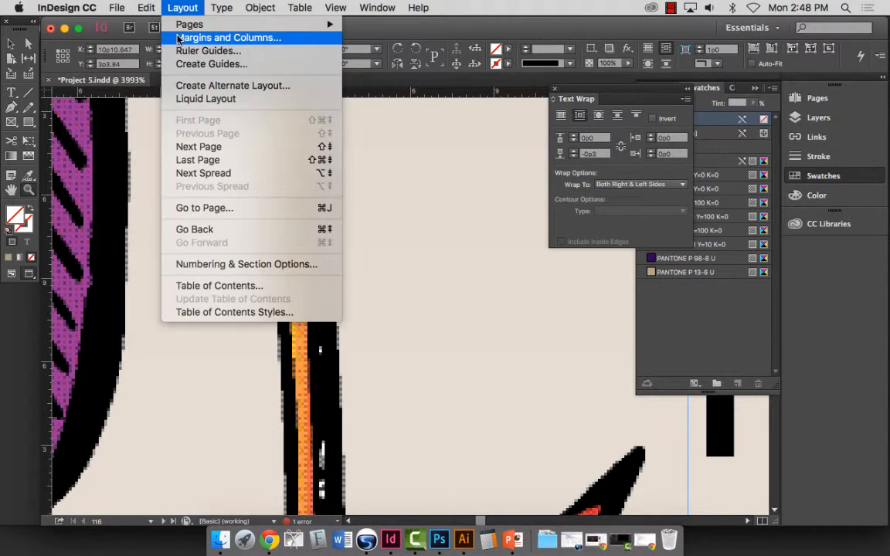
left_click(161, 38)
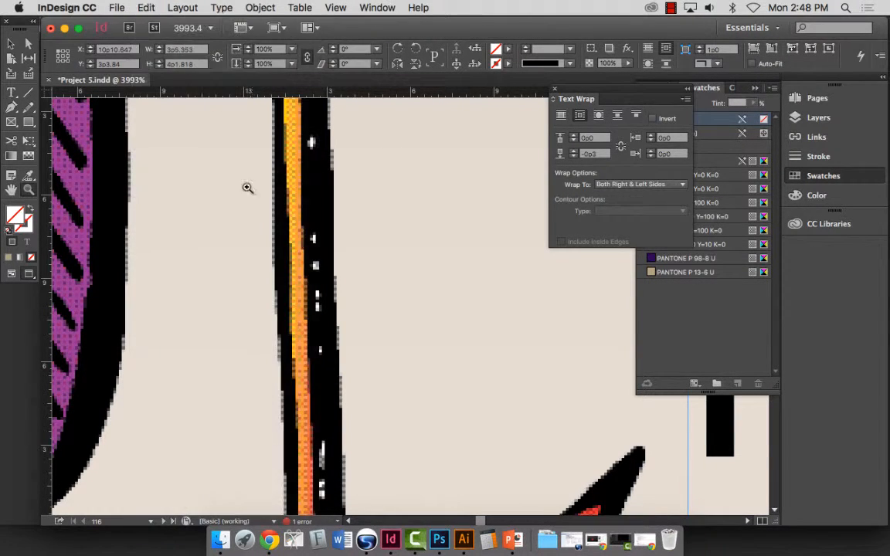
- Apply High Quality Display to the coloured T again and deselect it with the whole page in view
right_click(292, 223)
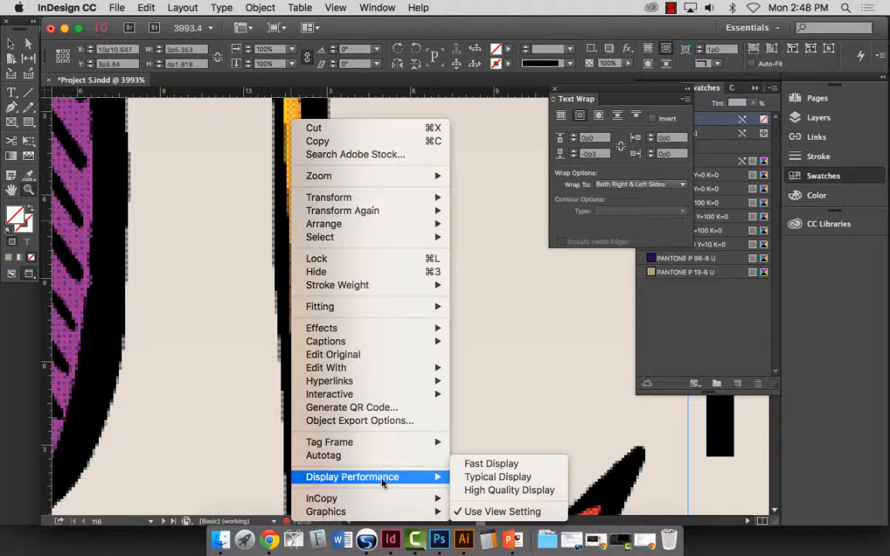
left_click(532, 491)
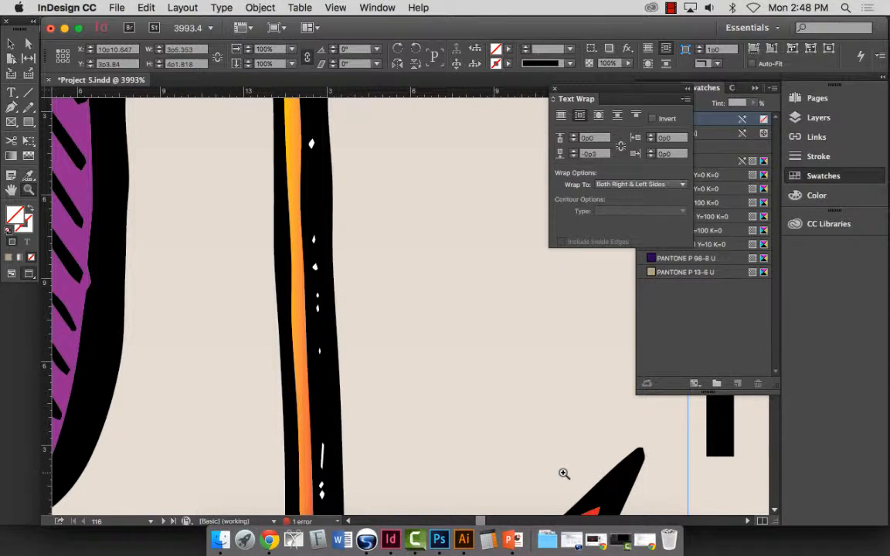
key("super+0")
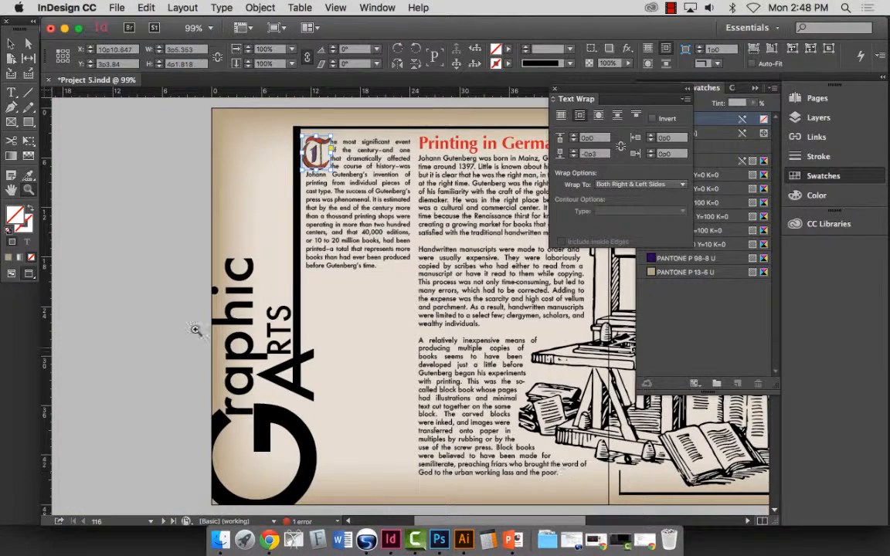
left_click(16, 45)
key("super+shift+a")
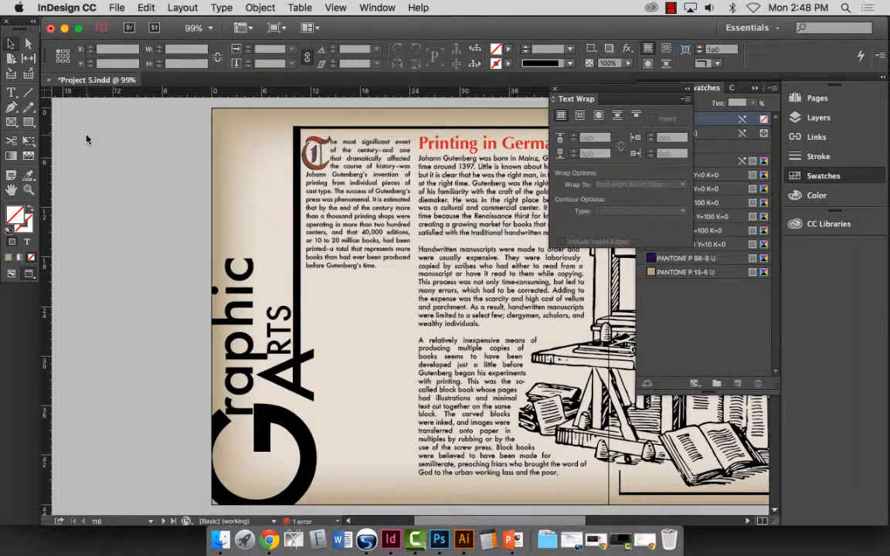
- Look over the first spread with its new initial, and survey the layout of the other spreads
left_click(323, 233)
scroll(315, 245, "down", 1)
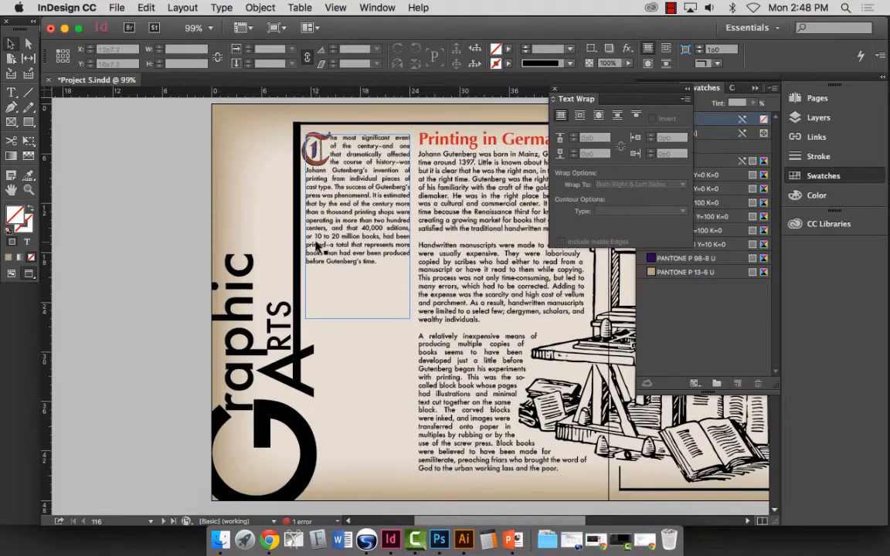
scroll(301, 232, "down", 3)
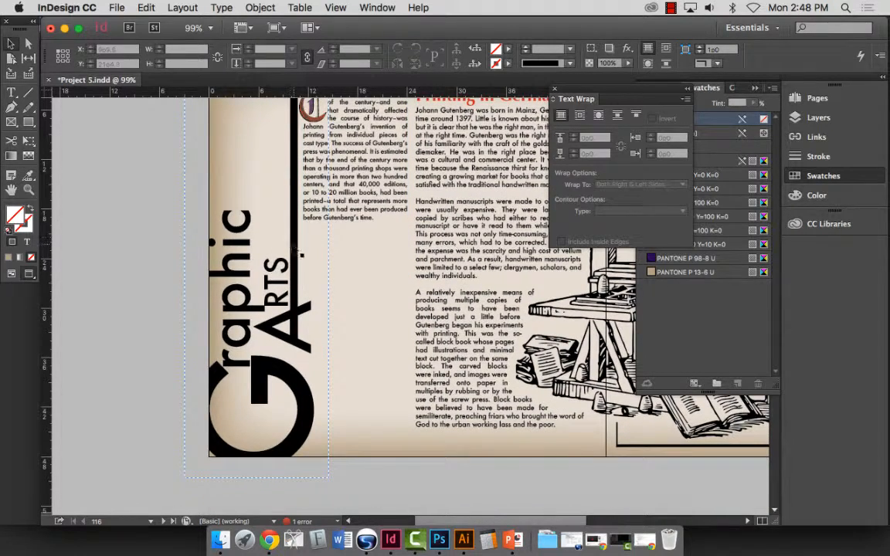
scroll(395, 298, "up", 5)
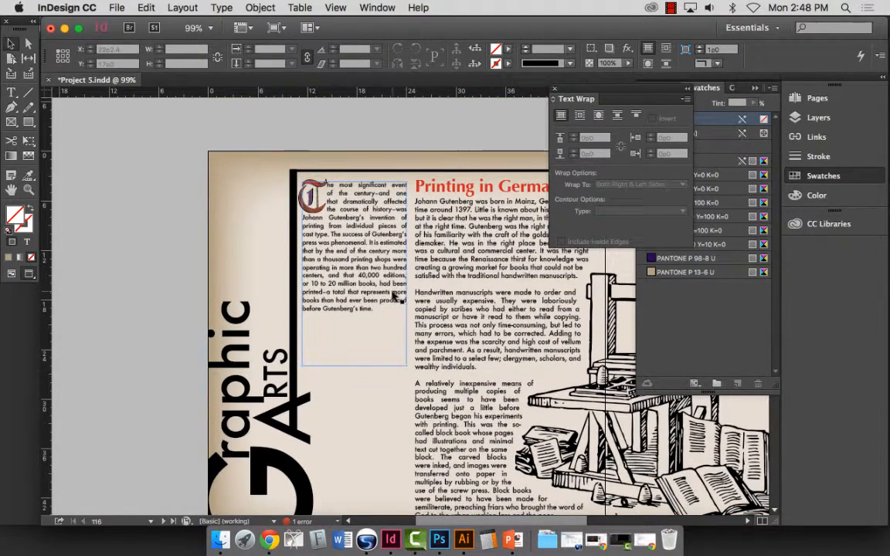
scroll(395, 298, "right", 6)
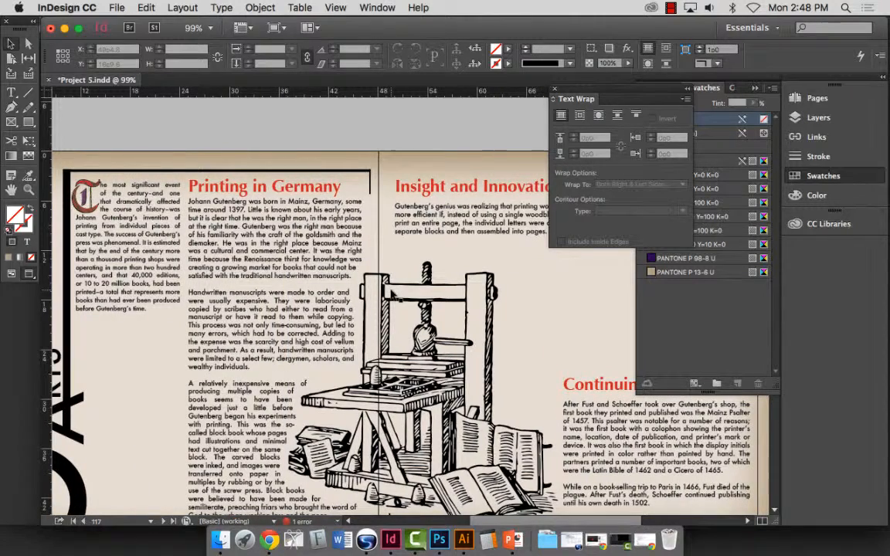
key("super+minus")
key("super+minus")
key("super+minus")
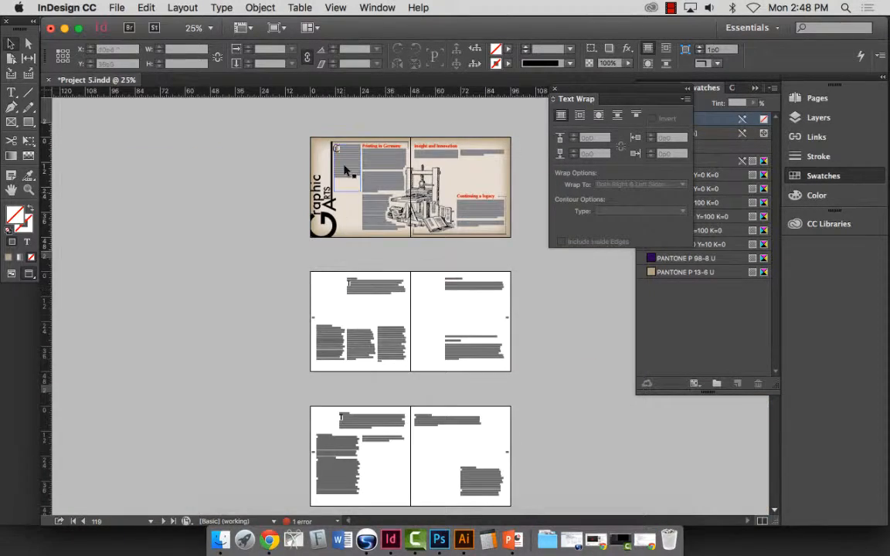
- Frame the finished first spread and save the document
left_click(29, 190)
left_click_drag(310, 129, 545, 246)
key("super+s")
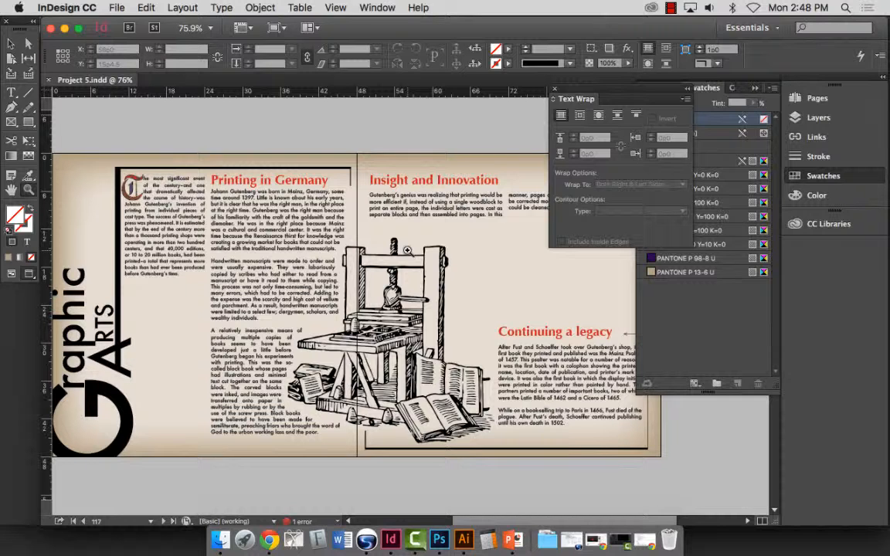
- Examine the large G of the Graphic Arts title up close by selecting its rotated text frame
scroll(423, 332, "left", 3)
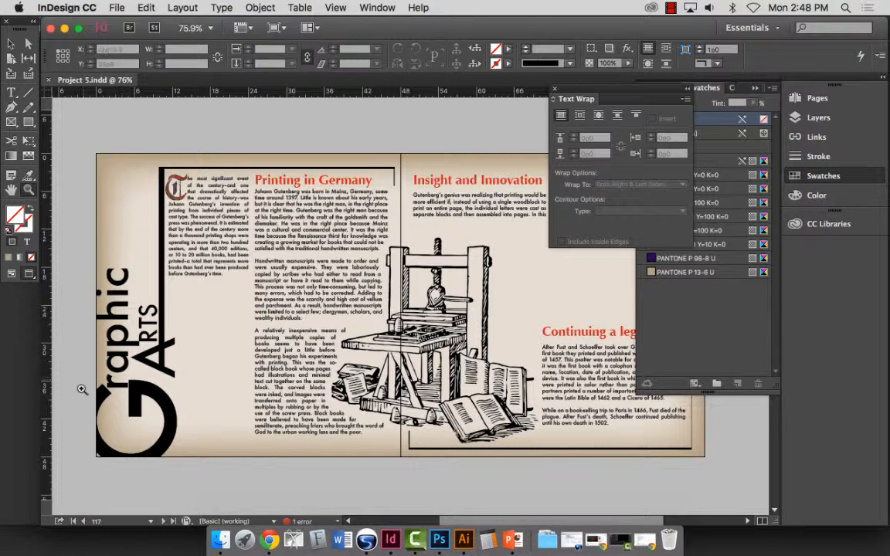
left_click_drag(77, 376, 247, 478)
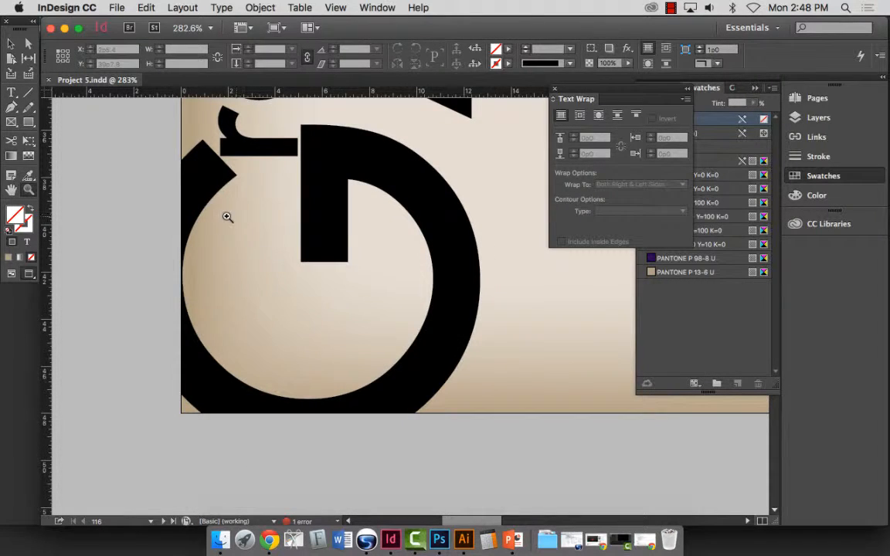
left_click(11, 44)
left_click(333, 214)
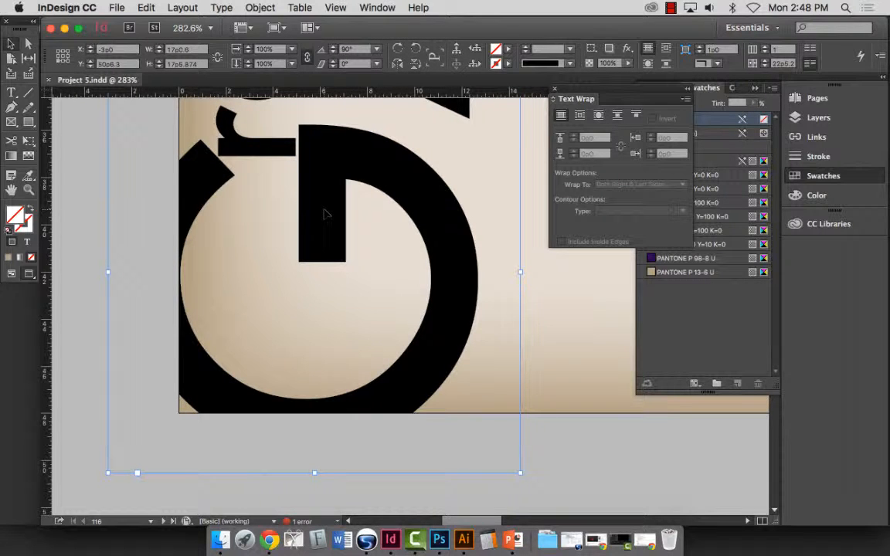
key("super+0")
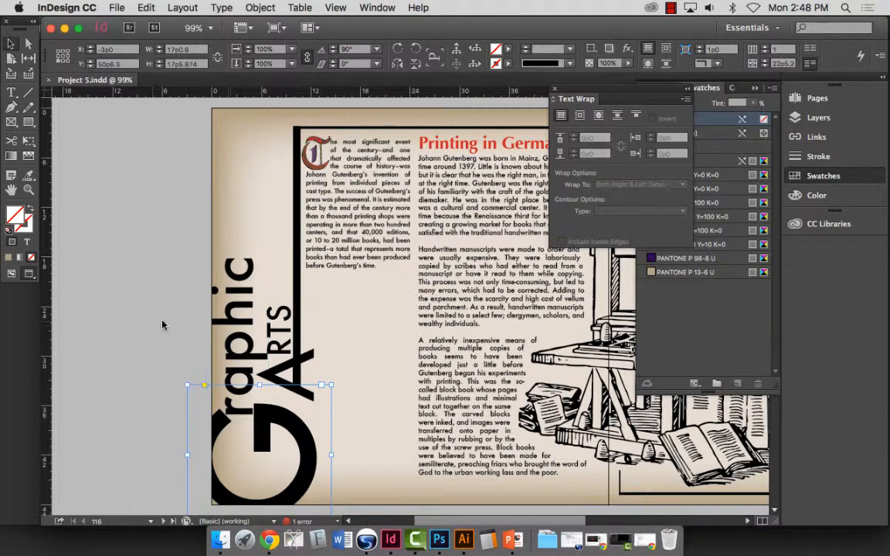
- Select the grouped Graphic Arts title and review how it sits along the page edge
left_click(288, 407)
scroll(145, 285, "down", 3)
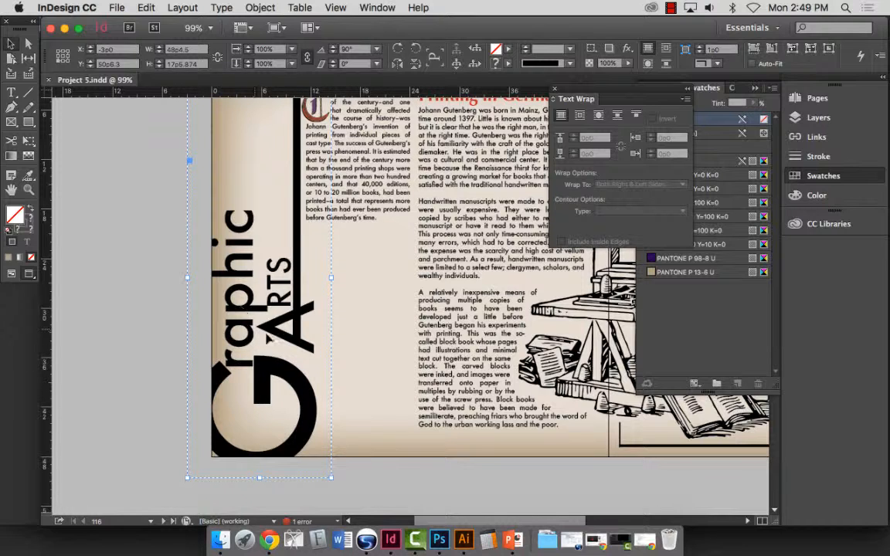
scroll(272, 338, "down", 3)
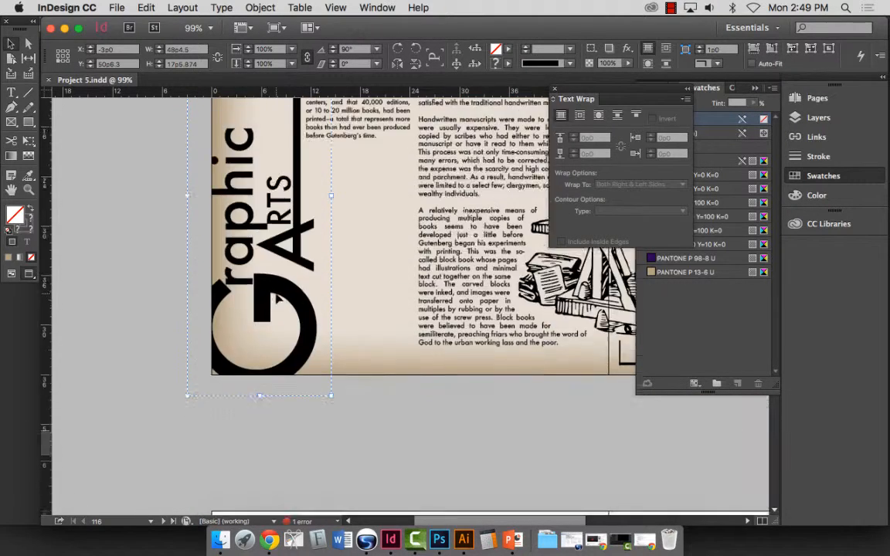
scroll(278, 298, "up", 7)
scroll(269, 263, "down", 5)
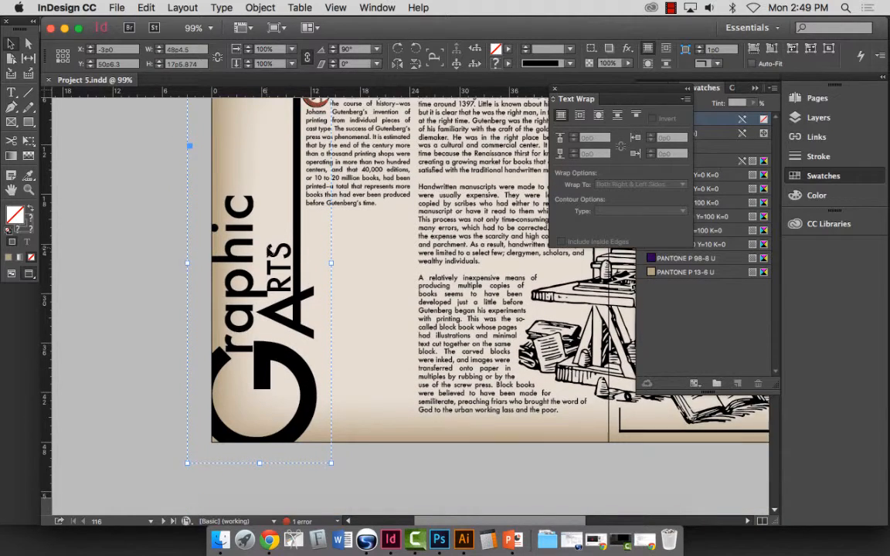
scroll(265, 340, "down", 1)
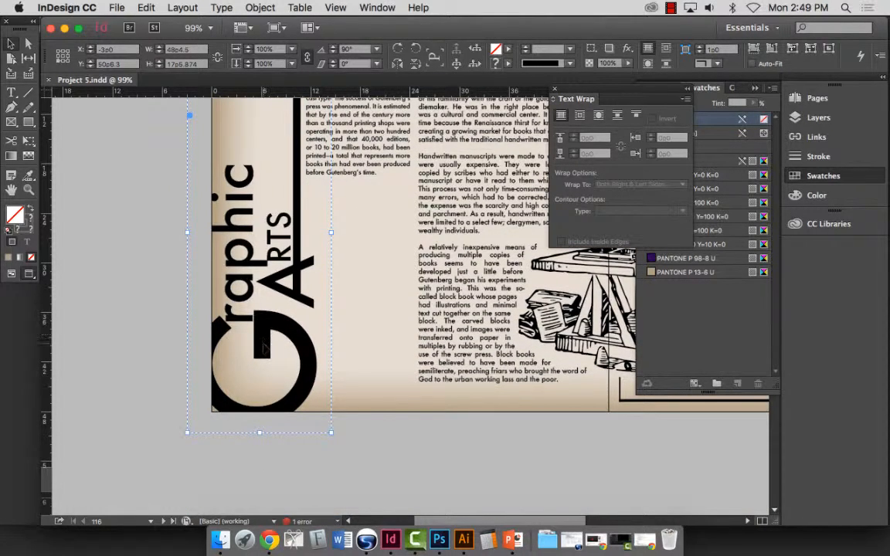
- Convert the large G of the Graphic Arts title from text to outlines
left_click(262, 335)
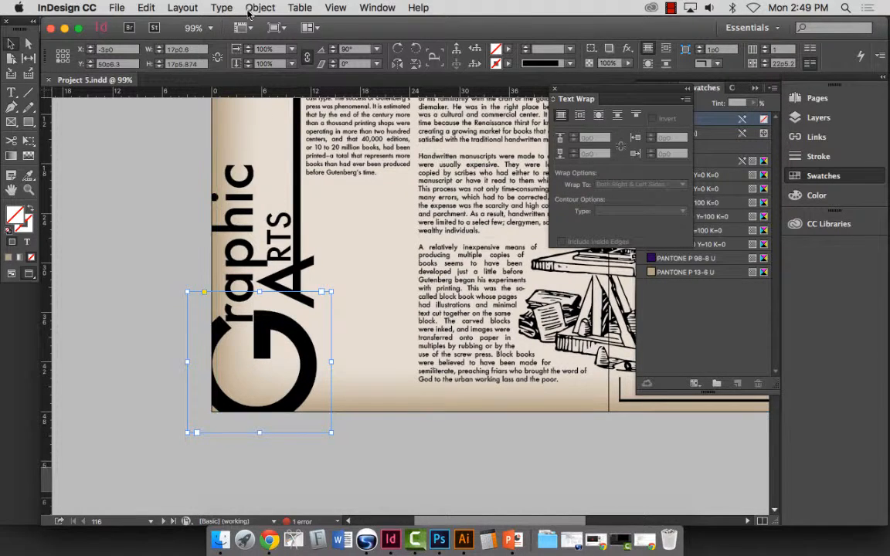
left_click(222, 7)
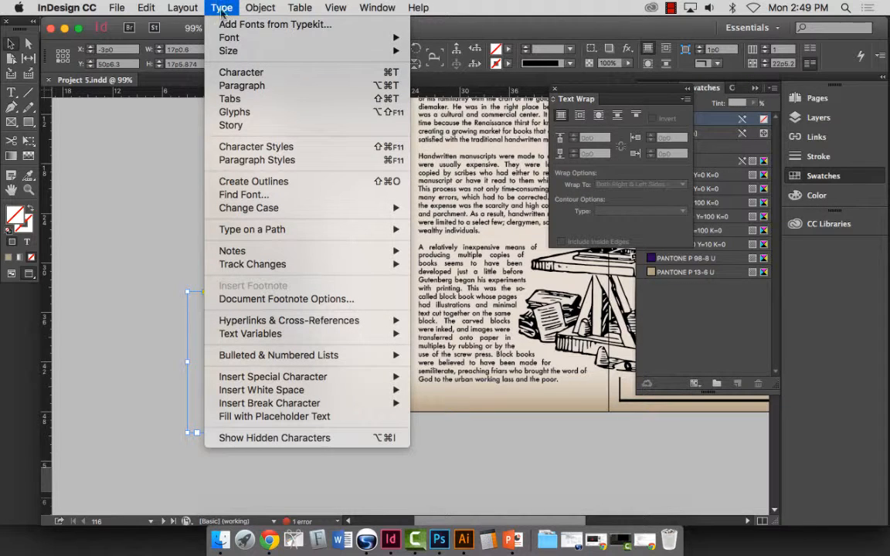
left_click(253, 181)
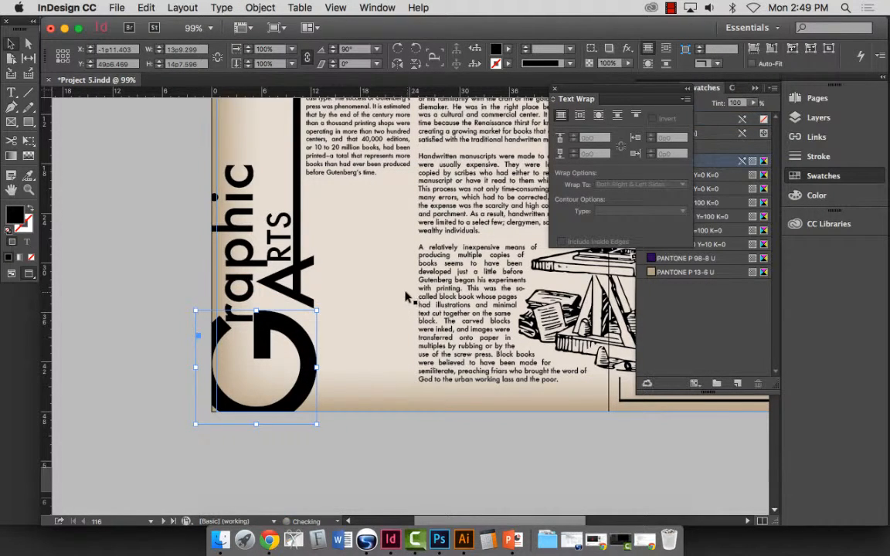
- Lengthen the outlined G's bar by moving its two end anchor points straight down to near the inner curve, and deselect the letter
left_click(27, 44)
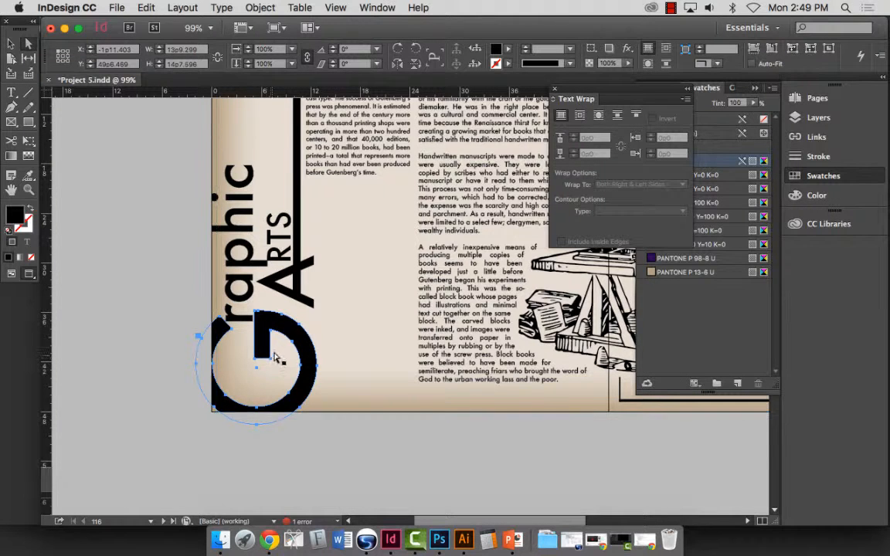
left_click(28, 190)
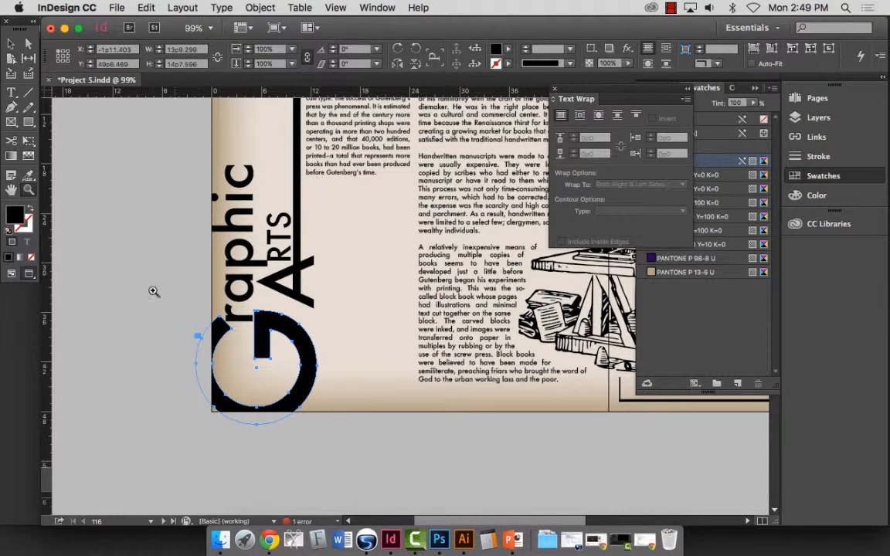
left_click_drag(150, 295, 403, 489)
left_click(29, 45)
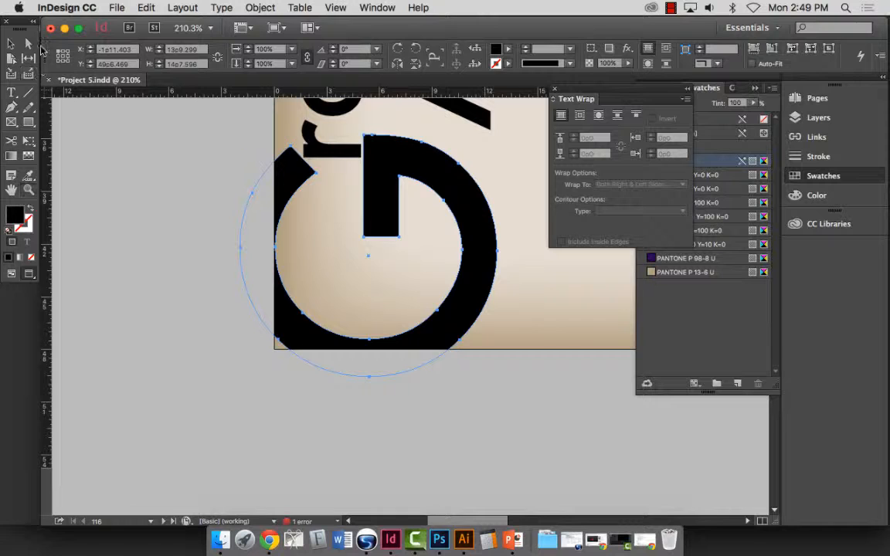
scroll(409, 284, "up", 5)
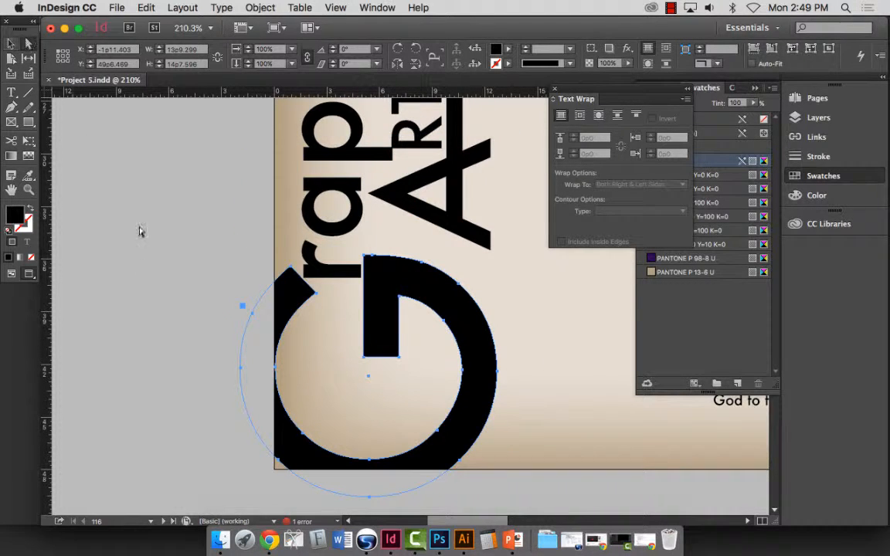
left_click(167, 327)
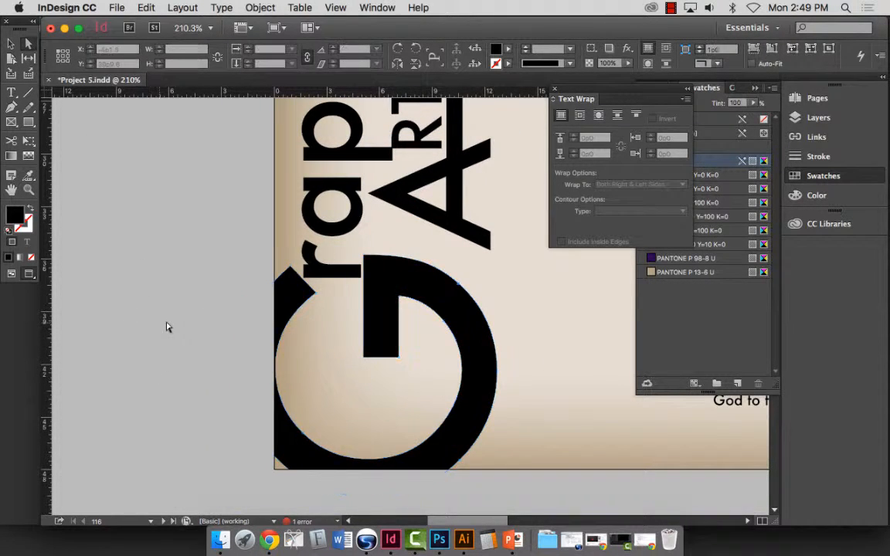
left_click(366, 363)
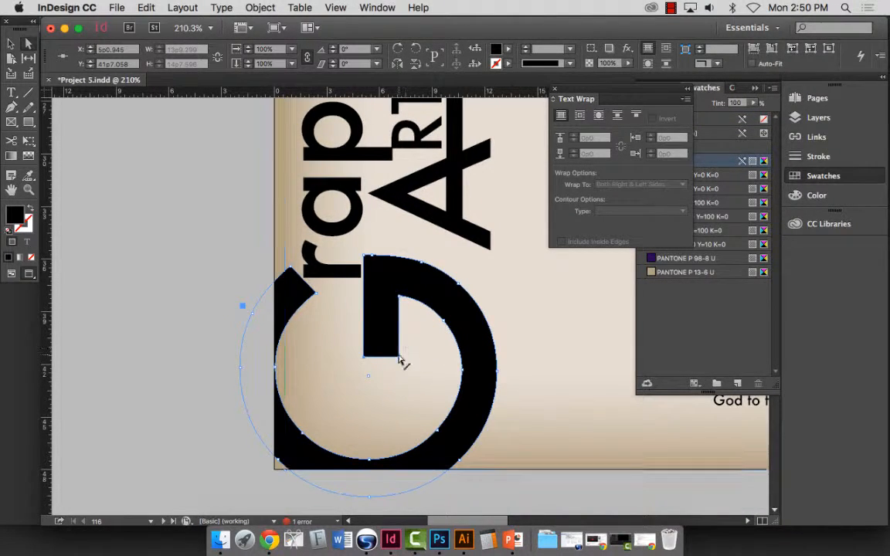
left_click(400, 359)
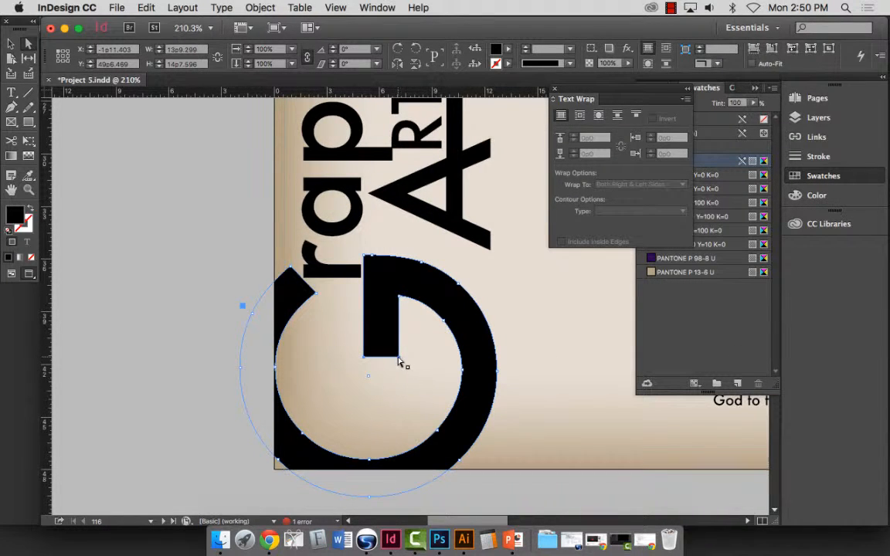
left_click_drag(399, 363, 399, 427)
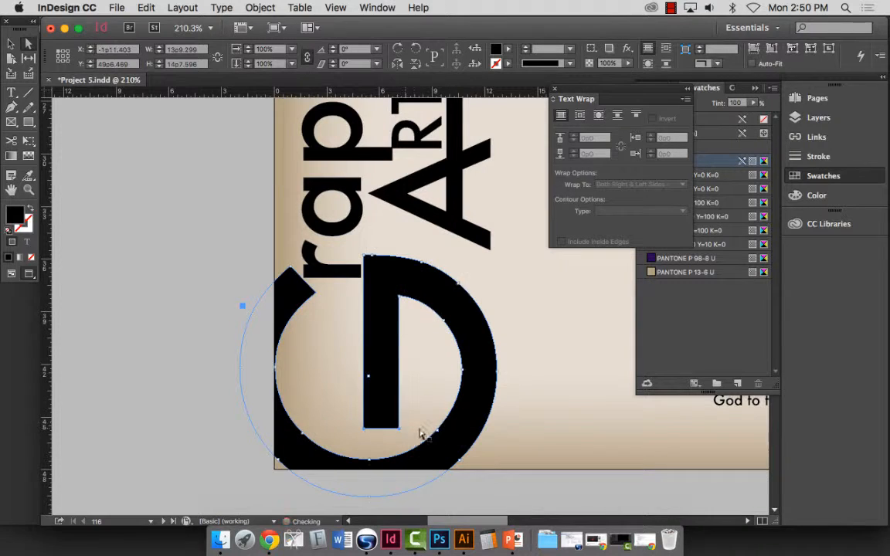
left_click(134, 372)
left_click(259, 374)
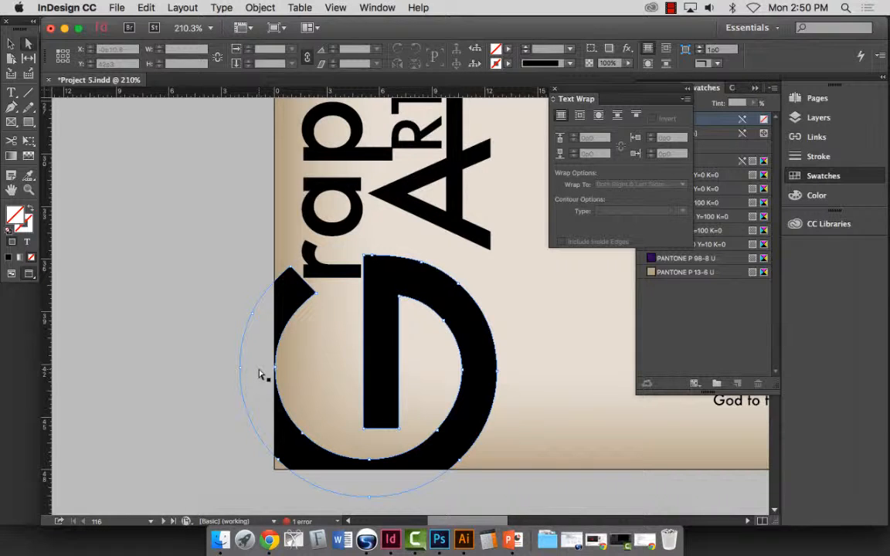
key("super+0")
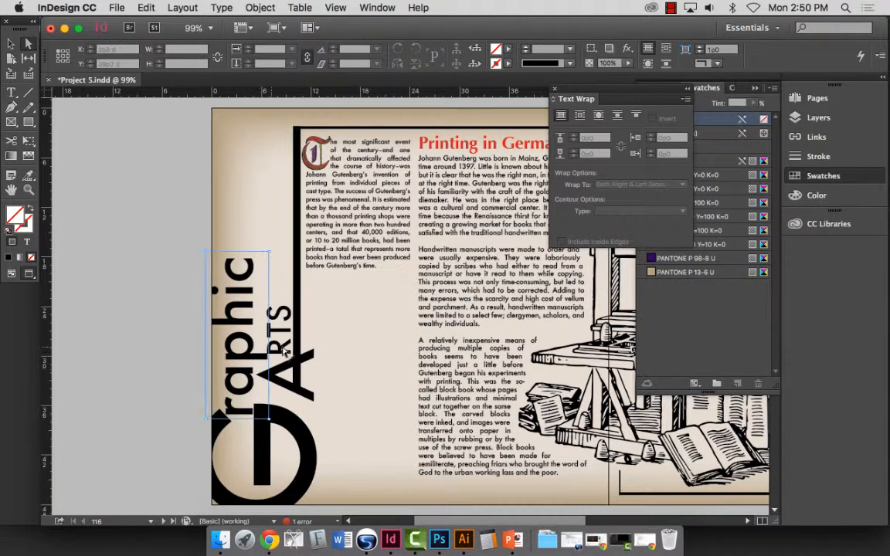
- Convert the small RTS text of the title's Arts word to outlines
scroll(359, 360, "down", 5)
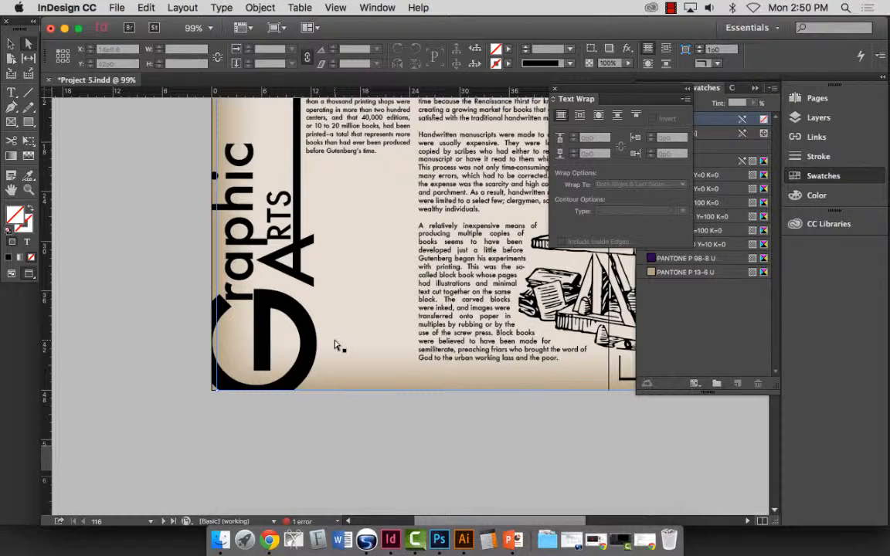
left_click(282, 224)
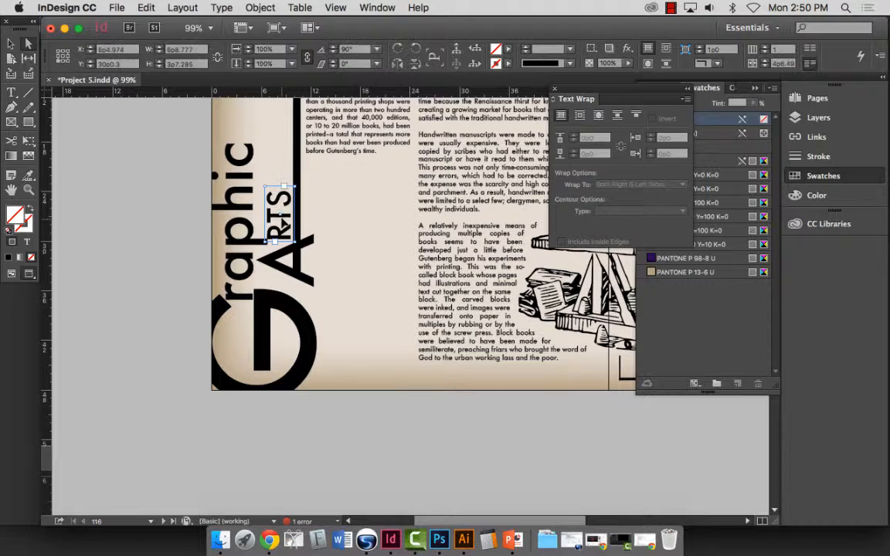
left_click(28, 189)
left_click_drag(218, 158, 485, 320)
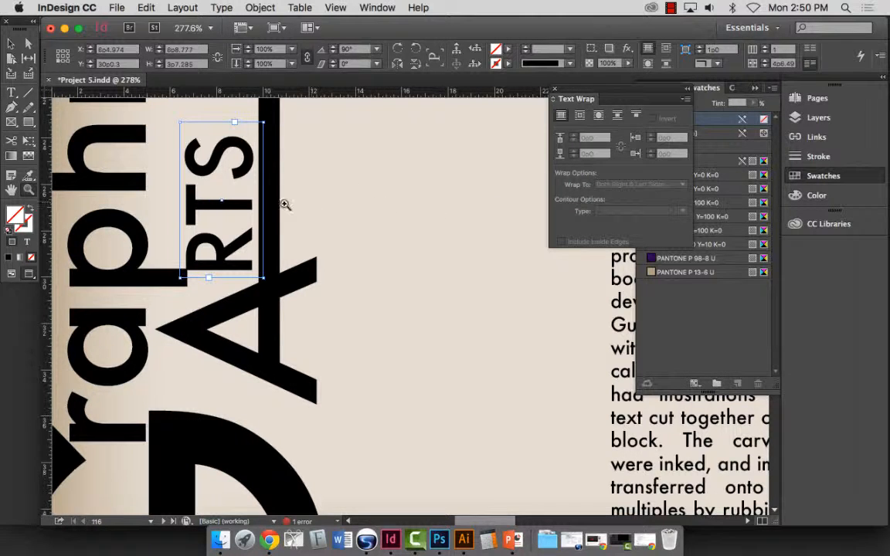
left_click(224, 7)
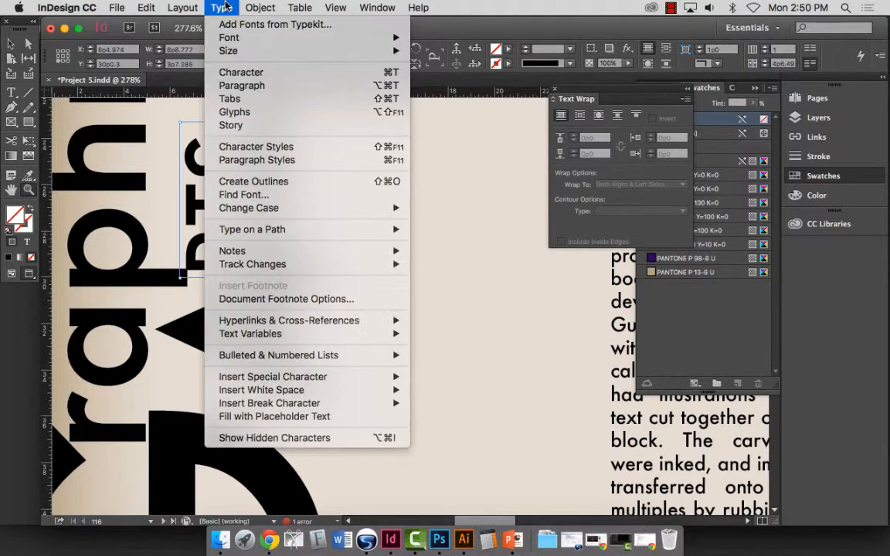
left_click(255, 181)
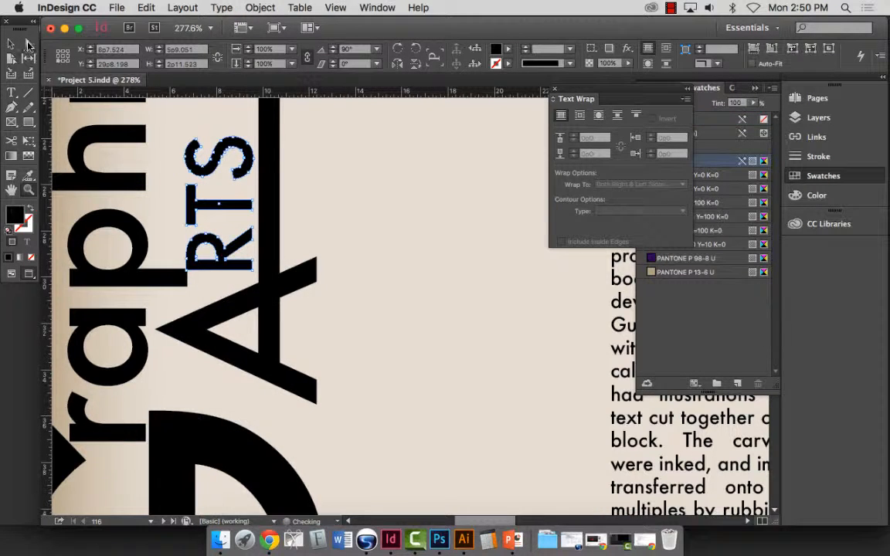
- Stretch the outlined T's stem horizontally past the vertical rule, making the RTS outlines span about 15p5, and deselect them
left_click(28, 44)
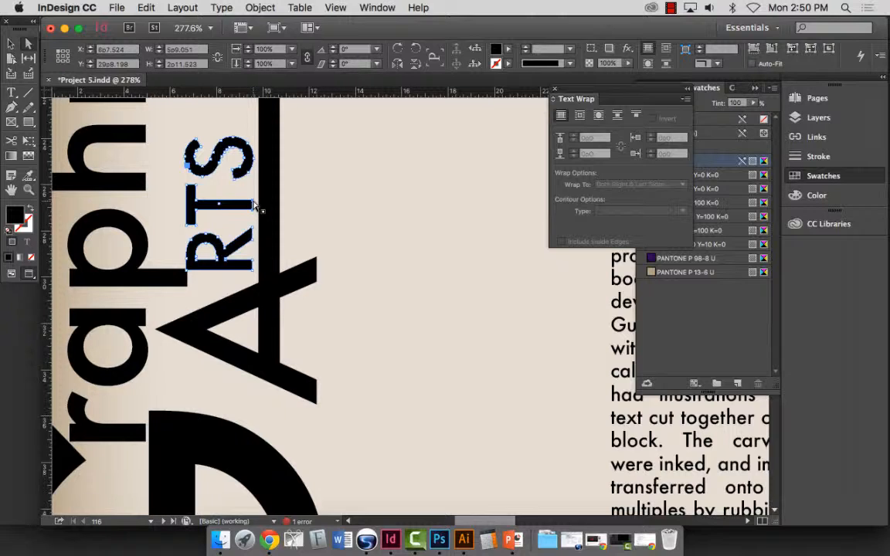
mouse_move(254, 204)
left_mouse_down()
mouse_move(508, 205)
mouse_move(500, 193)
mouse_move(543, 211)
left_mouse_up()
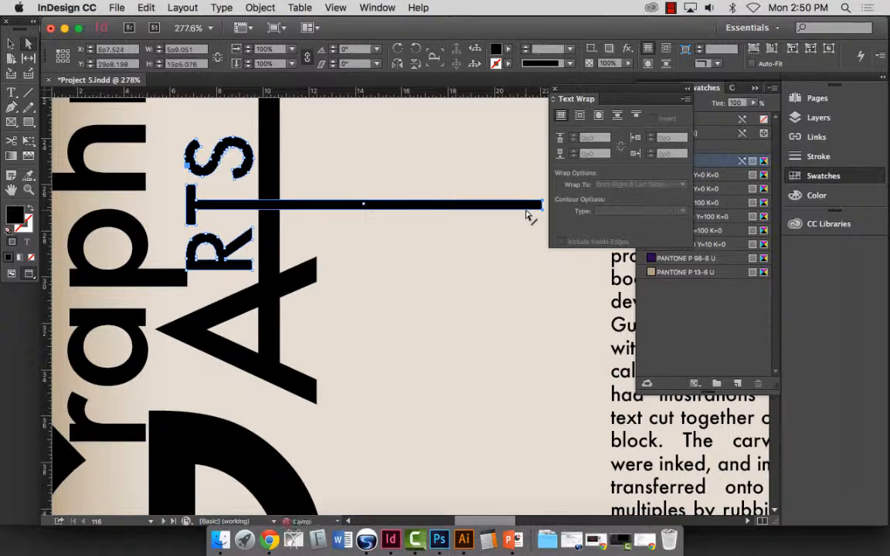
key("super+0")
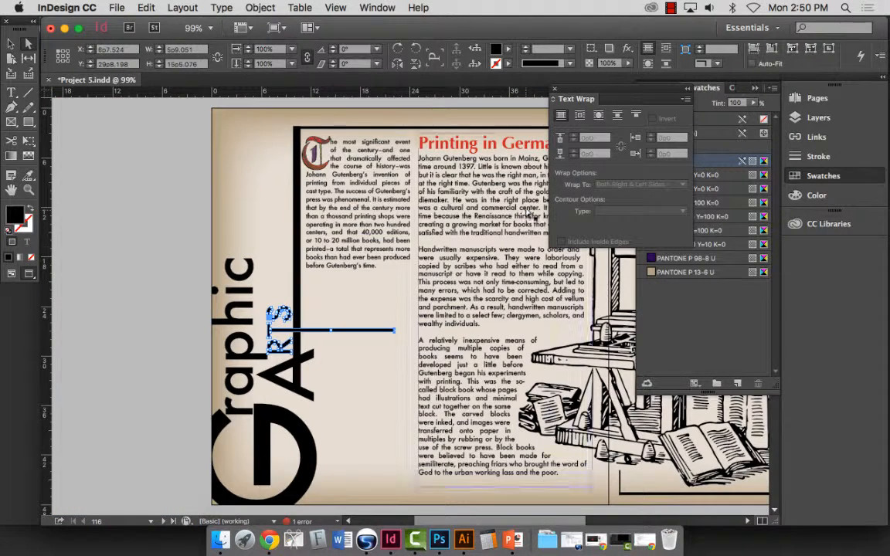
left_click(92, 254)
- Review the reshaped title on the page by examining its outlined G and the stretched T stem
scroll(401, 352, "right", 5)
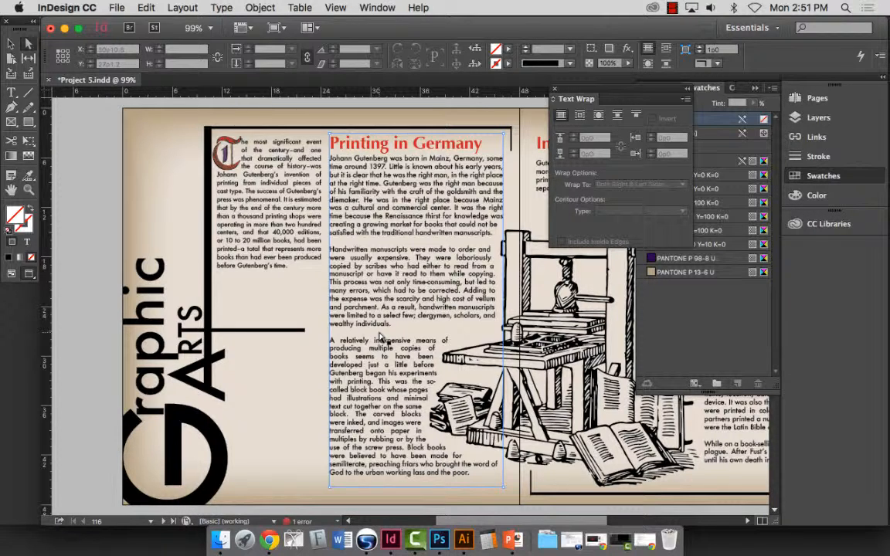
left_click(140, 262)
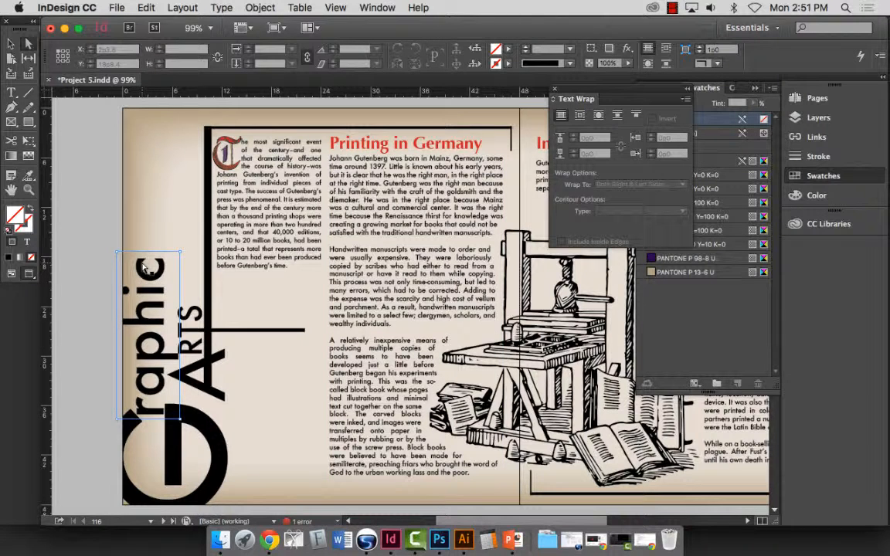
left_click(170, 421)
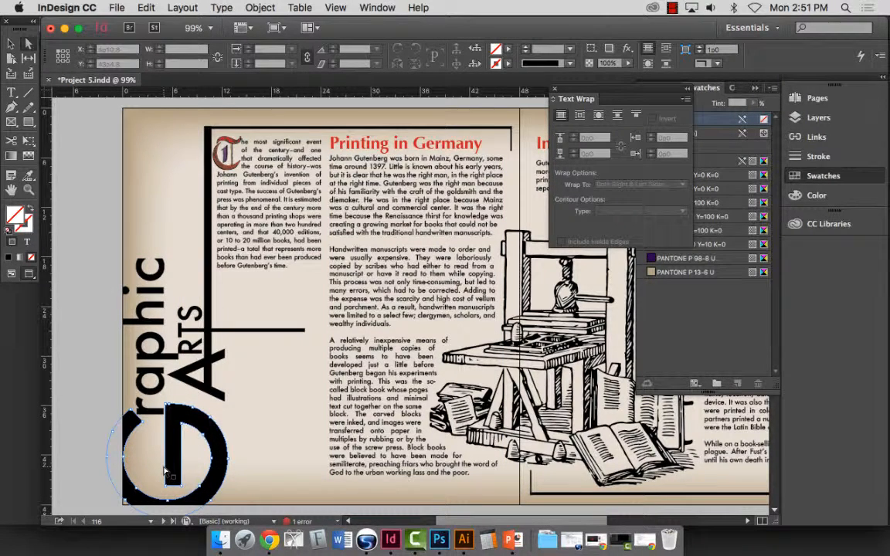
left_click(148, 344)
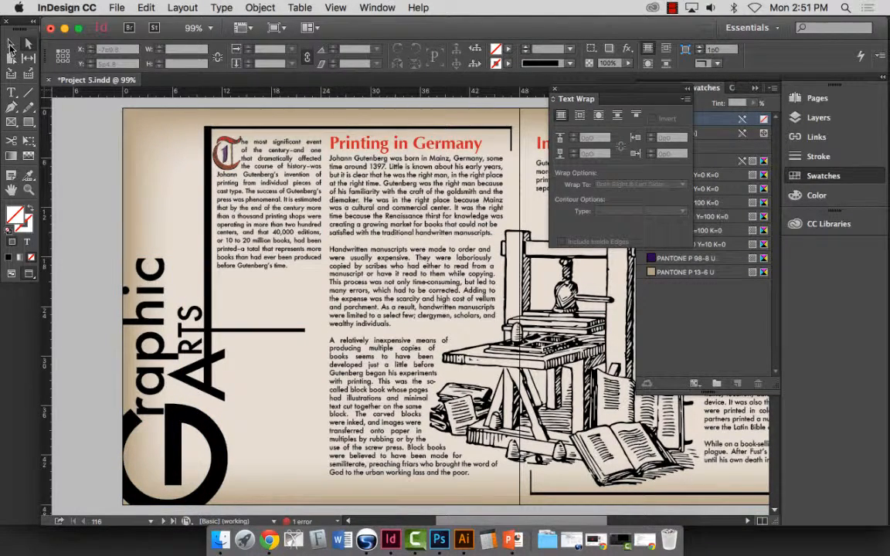
left_click(28, 43)
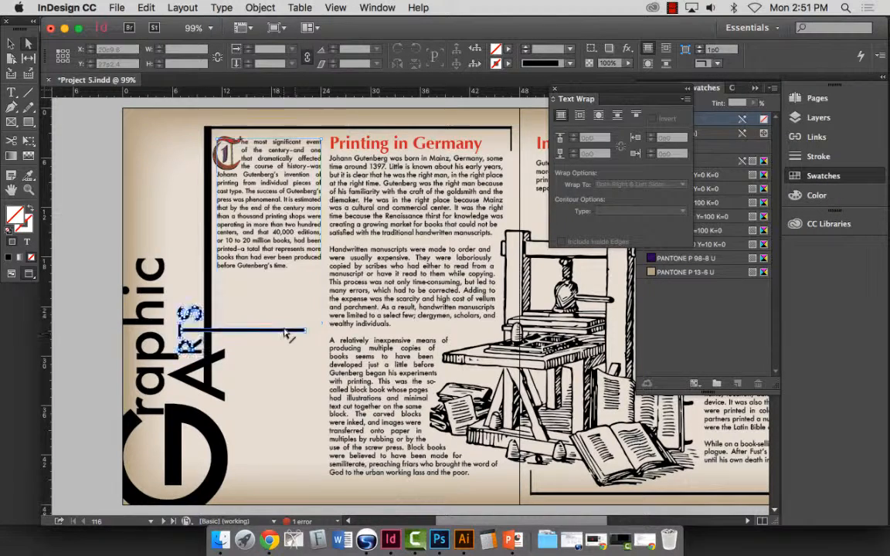
left_click(314, 331)
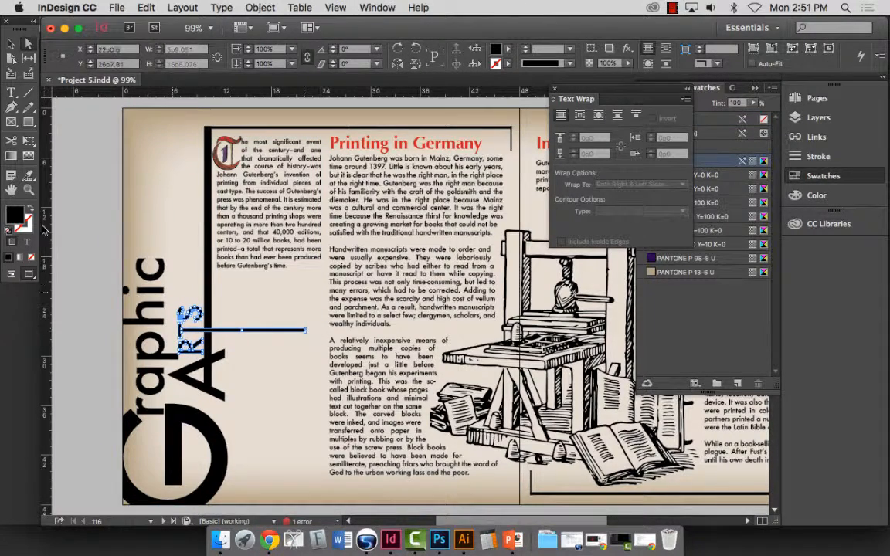
left_click(85, 192)
- Place johannes_gutenberg.tif from the Gutenberg images folder on the first page of the spread
left_click(11, 43)
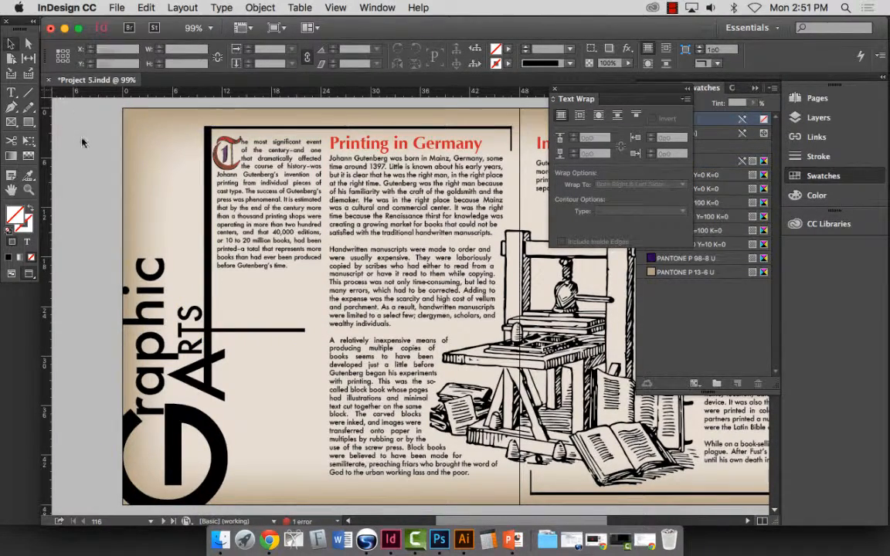
key("super+d")
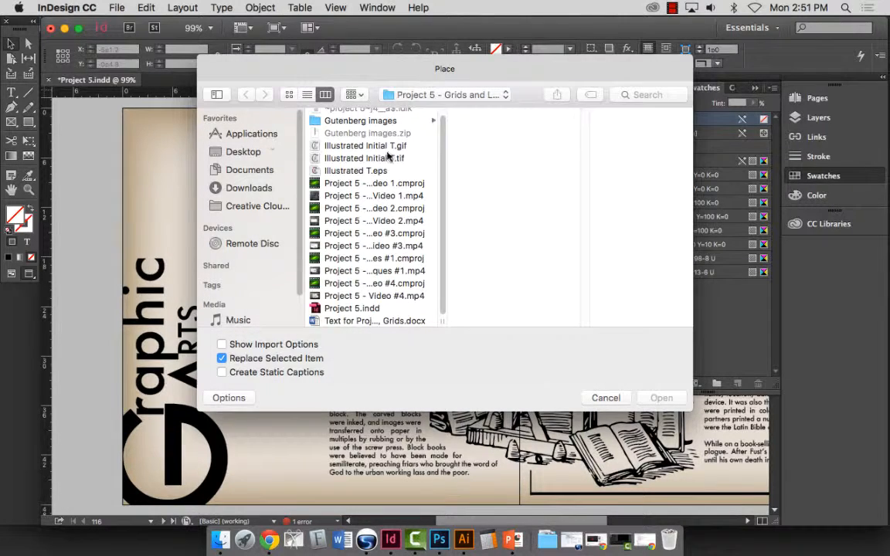
left_click(382, 122)
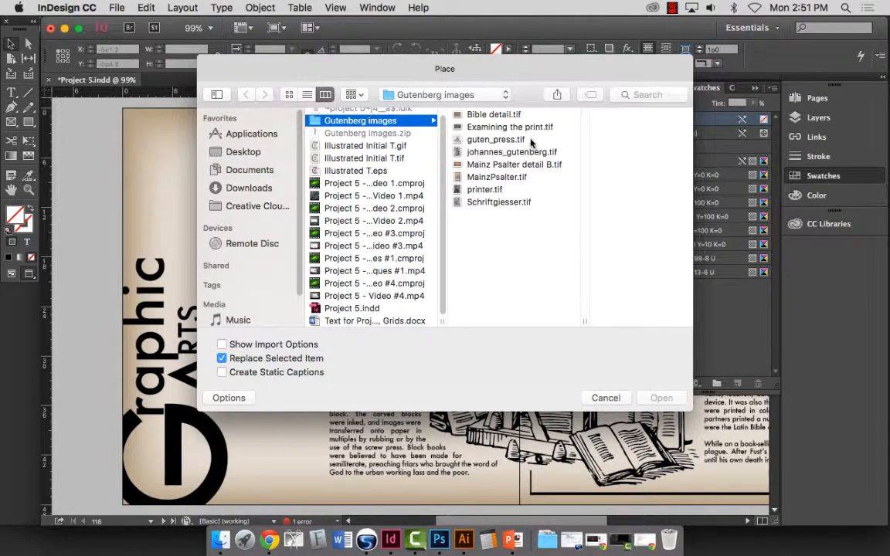
left_click(488, 155)
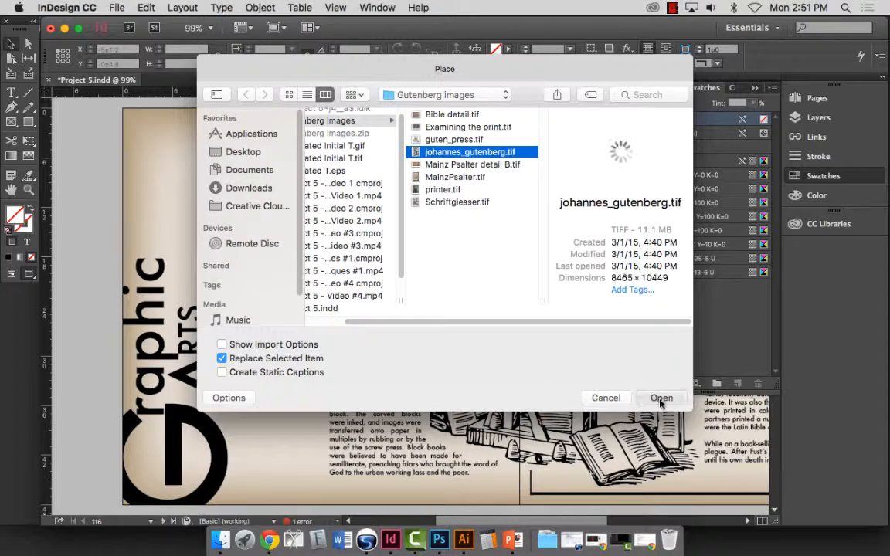
key("Return")
left_click(111, 168)
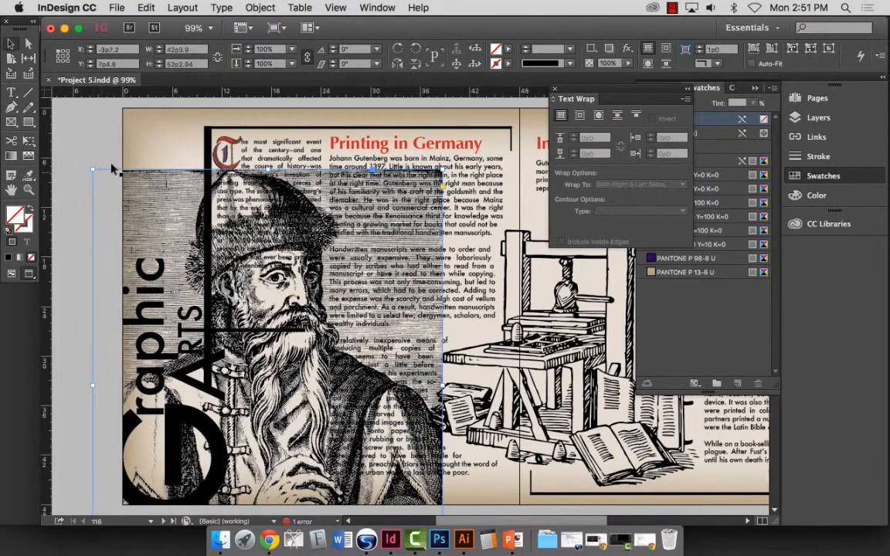
- Scale the Gutenberg portrait down to about 5p8.6 by 7p0.7 and position it beneath the T's extended stem, flush with the first column's right edge
left_click(10, 44)
left_click_drag(92, 169, 341, 423)
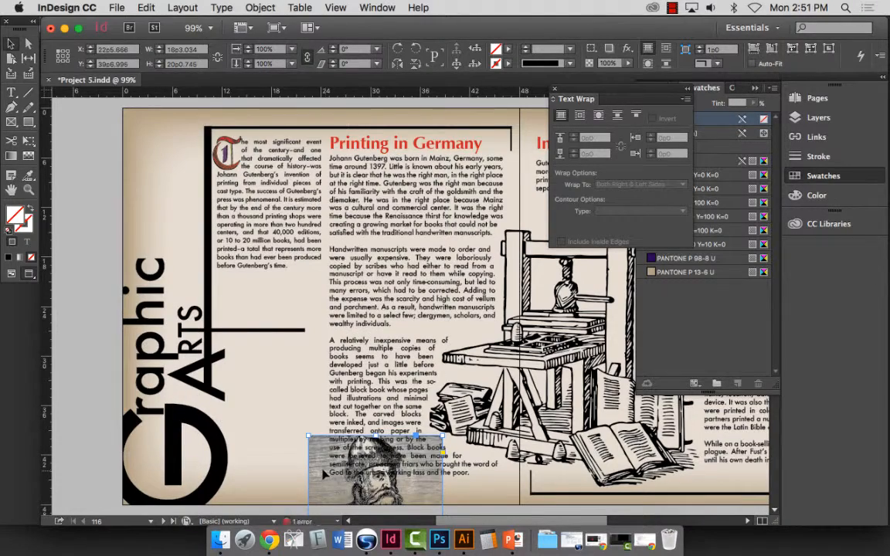
left_click_drag(322, 471, 247, 298)
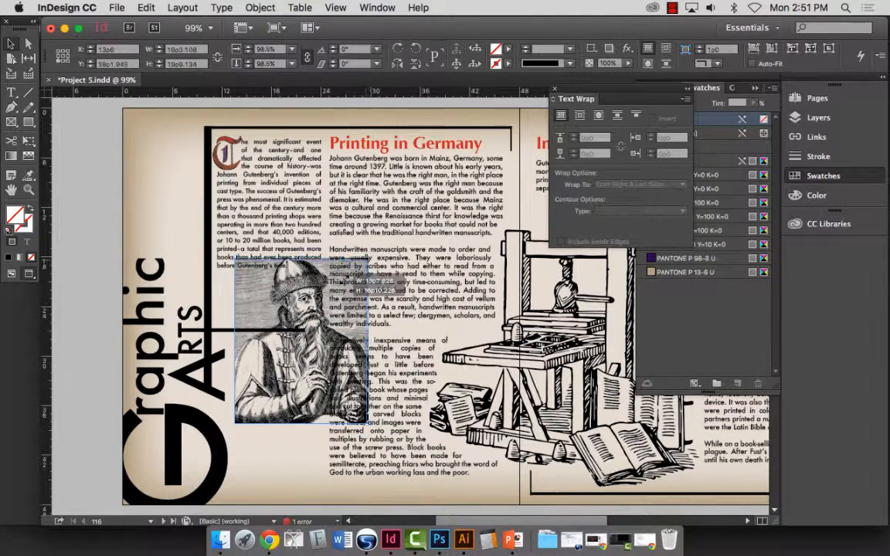
left_click_drag(300, 333, 300, 333)
left_click_drag(277, 371, 284, 325)
left_click_drag(241, 376, 270, 340)
left_click_drag(294, 305, 307, 369)
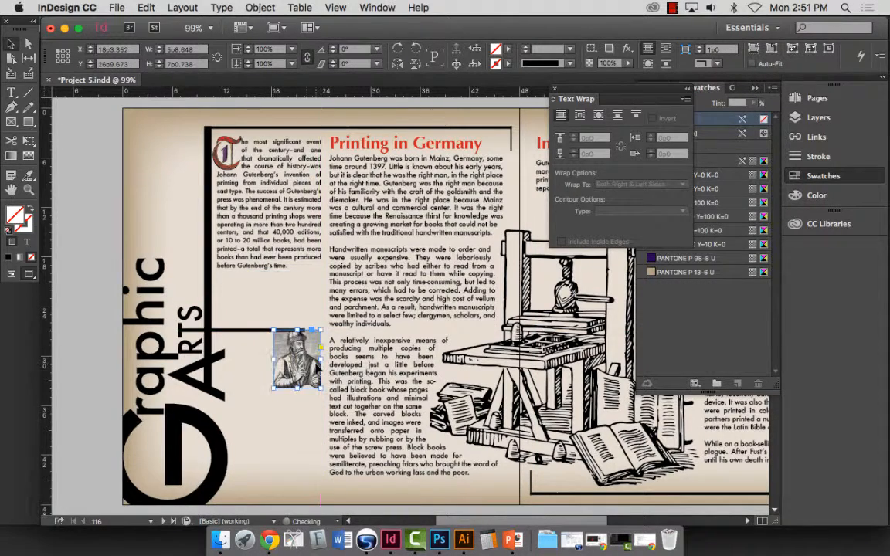
- Extend the end of the T's stem to the portrait's right edge, making the RTS outlines span about 17p4.5
left_click(87, 309)
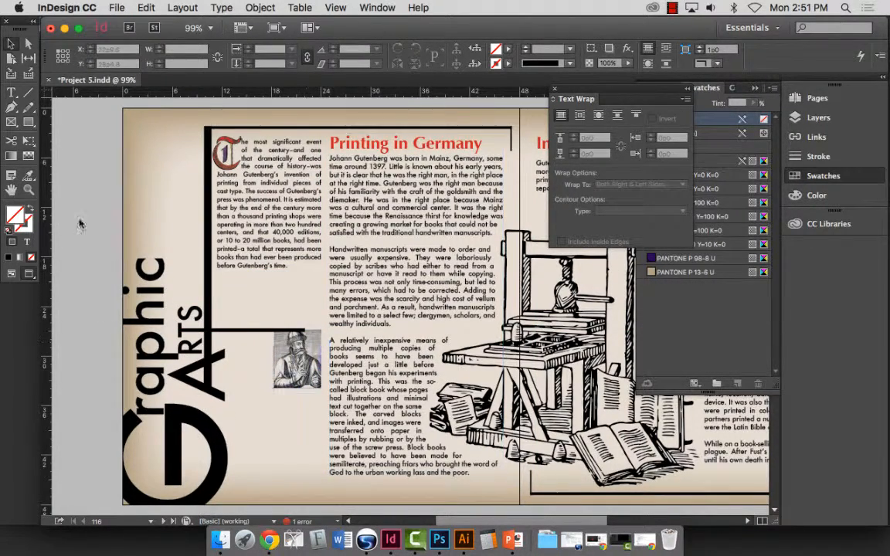
left_click(28, 190)
left_click(310, 352)
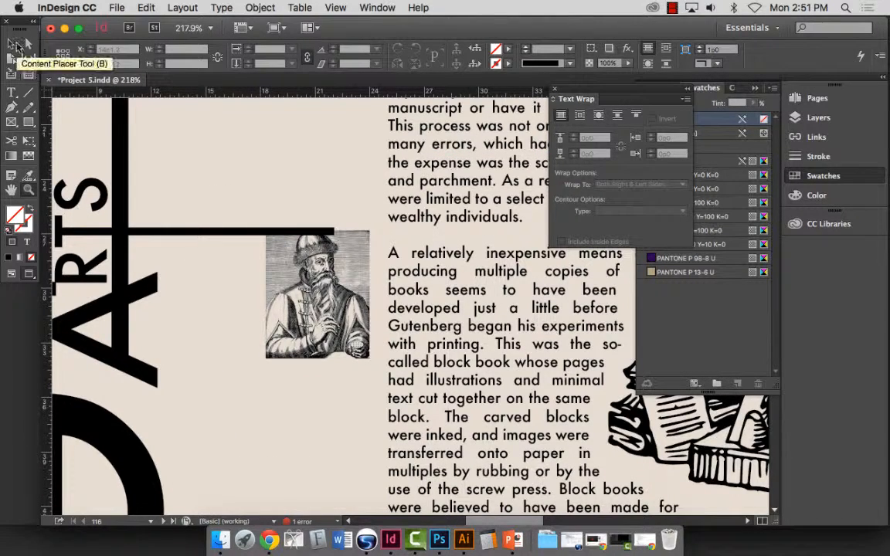
left_click(28, 46)
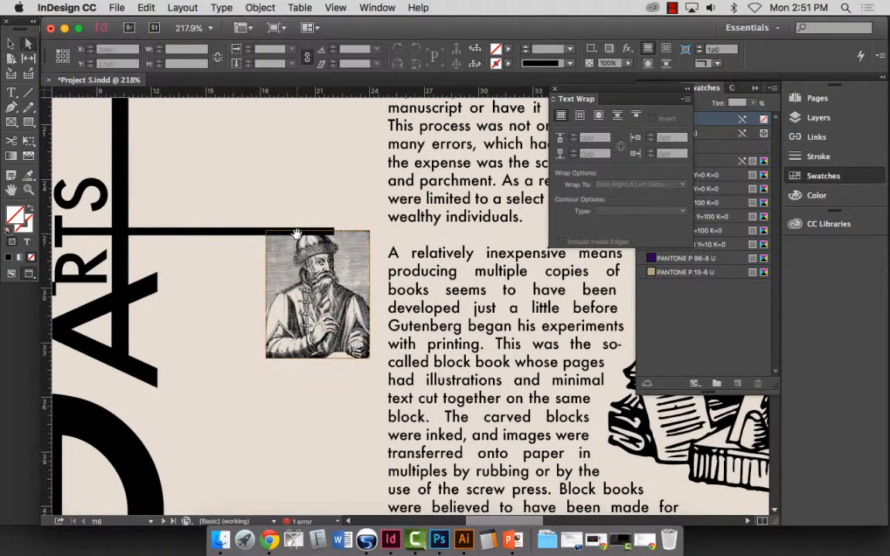
left_click(247, 232)
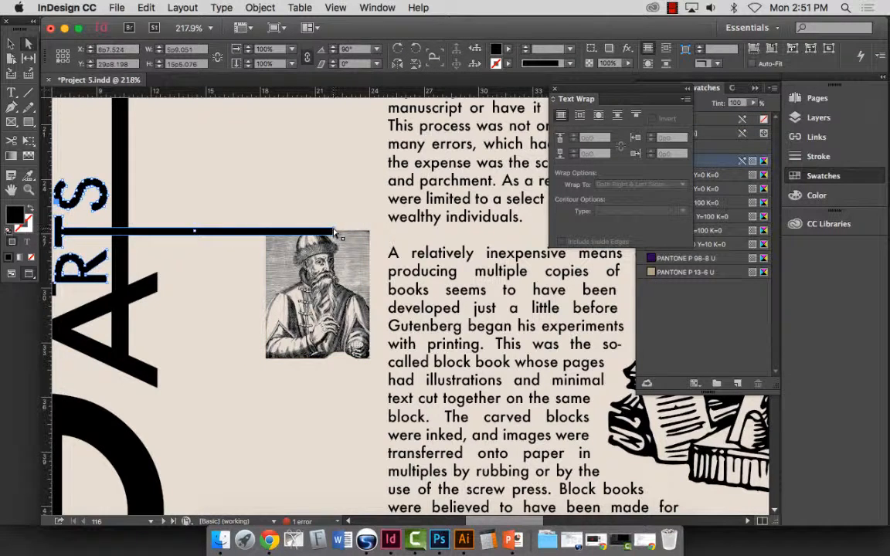
left_click_drag(337, 232, 369, 230)
- Move the Gutenberg portrait down to Y 27p1 so its top edge meets the underside of the T's stem
left_click(29, 189)
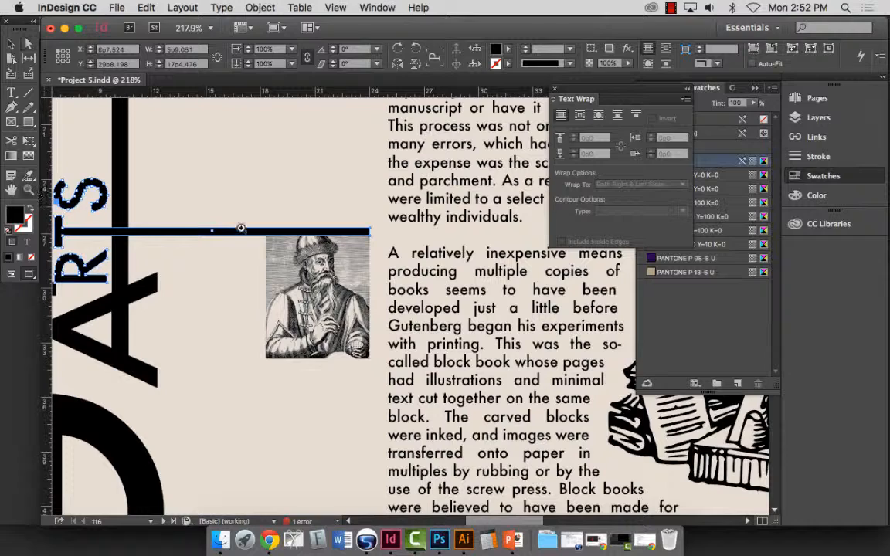
left_click_drag(214, 195, 376, 349)
left_click(11, 44)
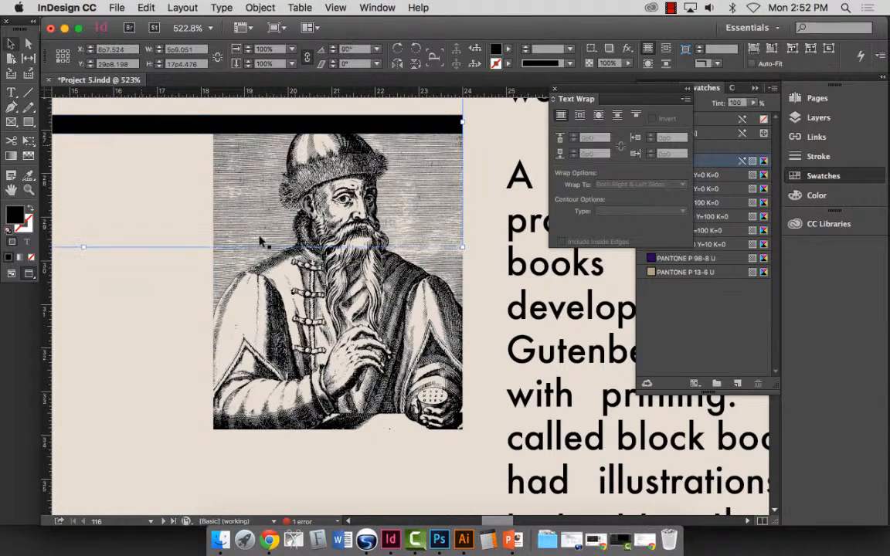
left_click(257, 239)
scroll(341, 284, "down", 10)
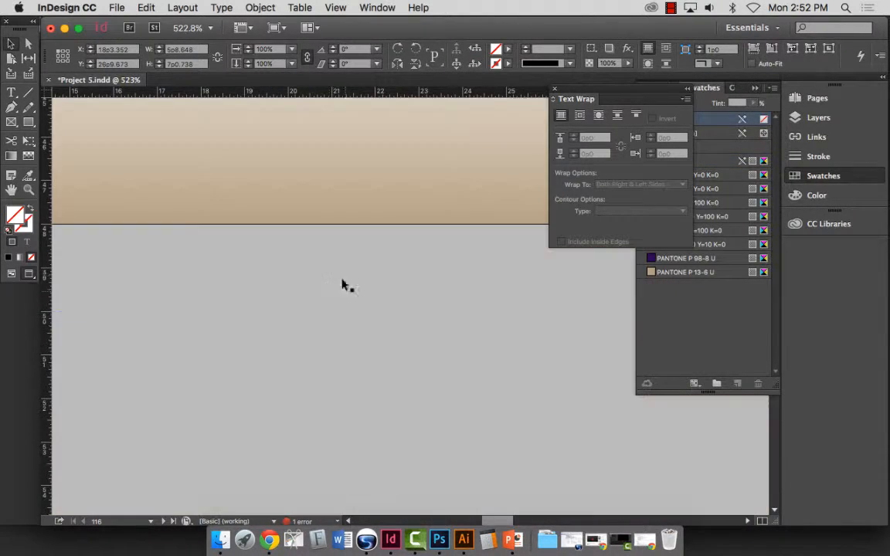
key("super+0")
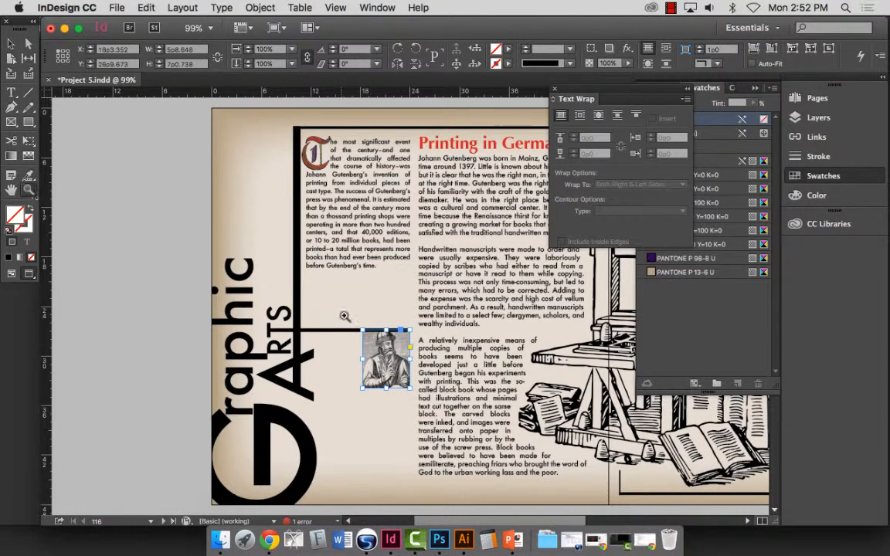
left_click_drag(345, 317, 462, 400)
left_click(11, 44)
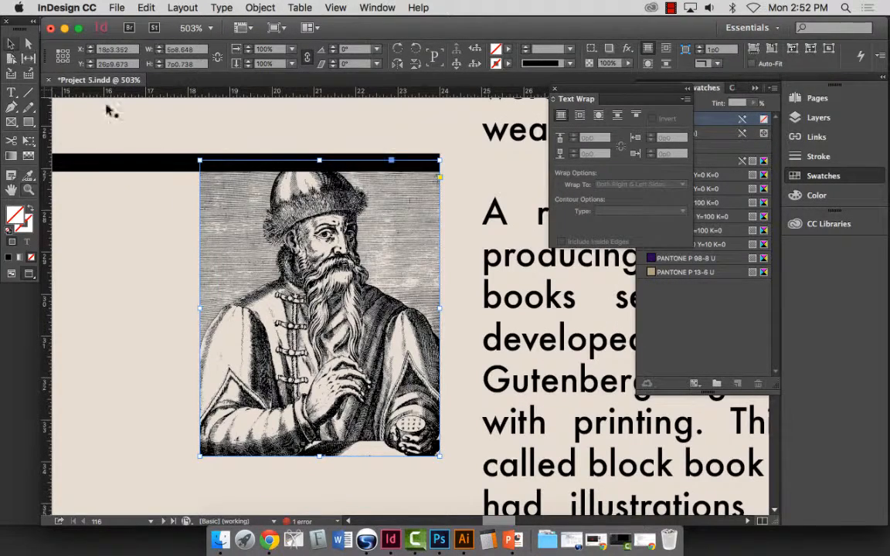
scroll(311, 206, "down", 1)
left_click_drag(313, 195, 311, 209)
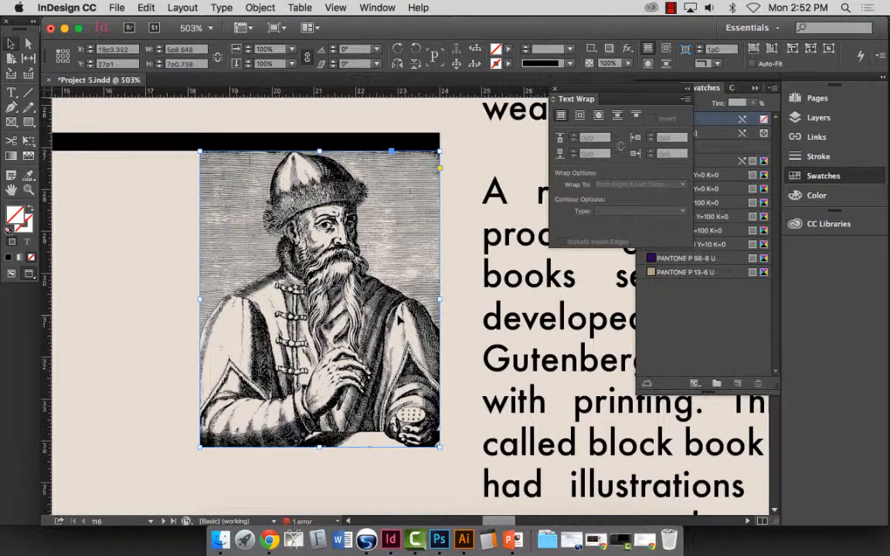
- Cover the Gutenberg portrait with a rectangle about 5p8.6 by 7p0.7 and fill it with the [Paper] swatch
left_click(29, 121)
mouse_move(195, 454)
left_mouse_down()
mouse_move(375, 168)
mouse_move(439, 152)
left_mouse_up()
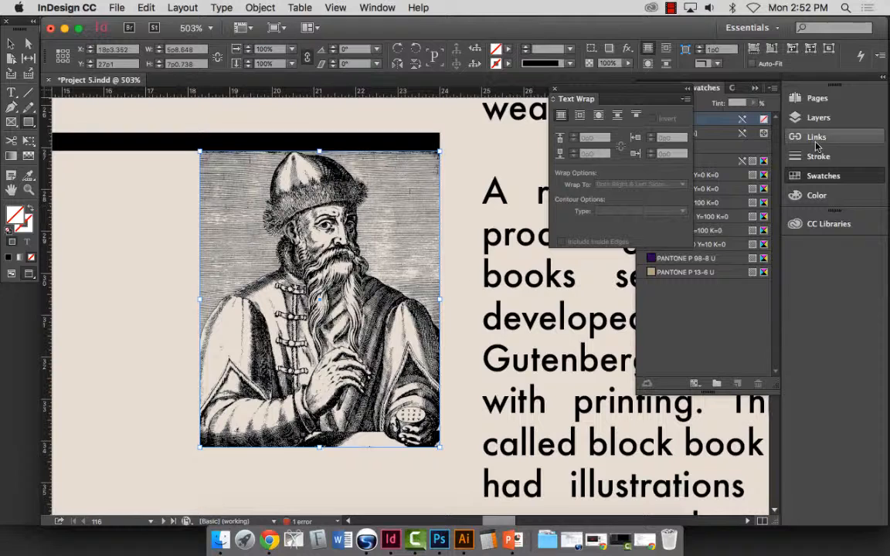
left_click(706, 89)
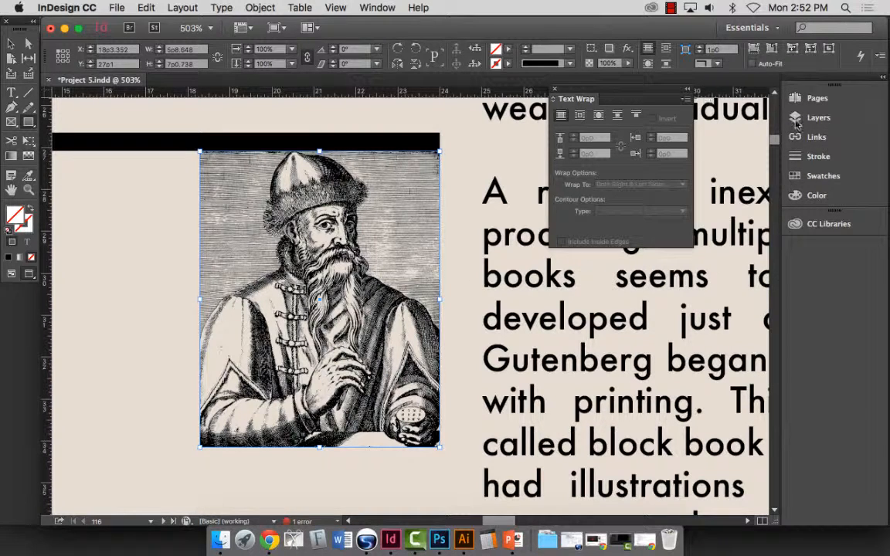
left_click(823, 180)
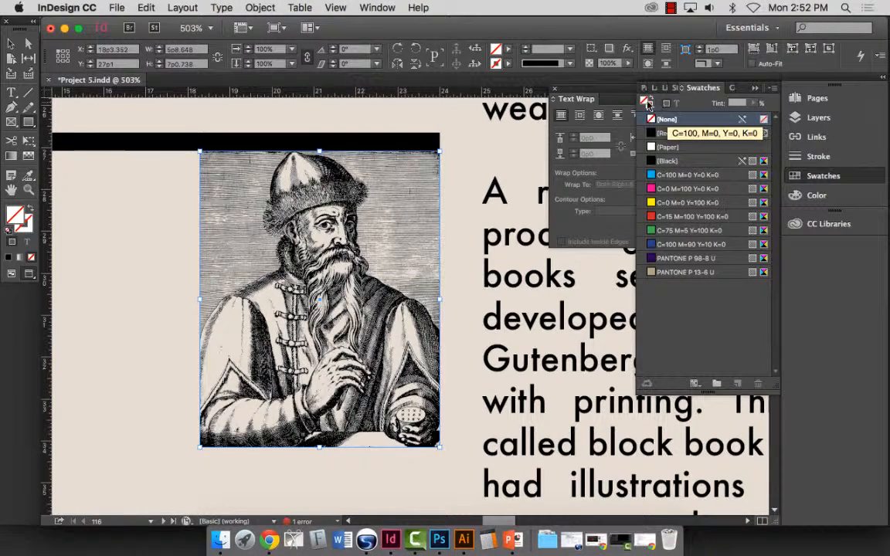
left_click(667, 146)
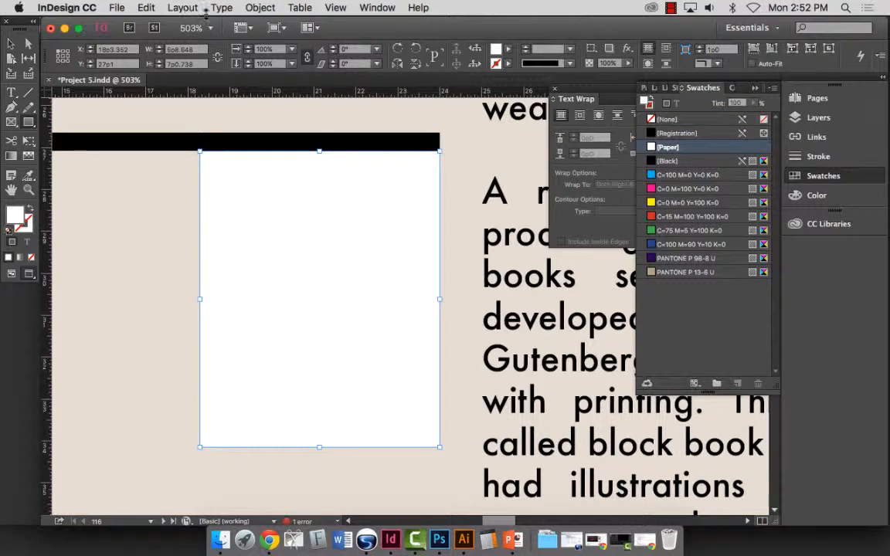
- Send the Paper-filled rectangle backward behind the portrait and clear the selection
left_click(260, 8)
mouse_move(301, 58)
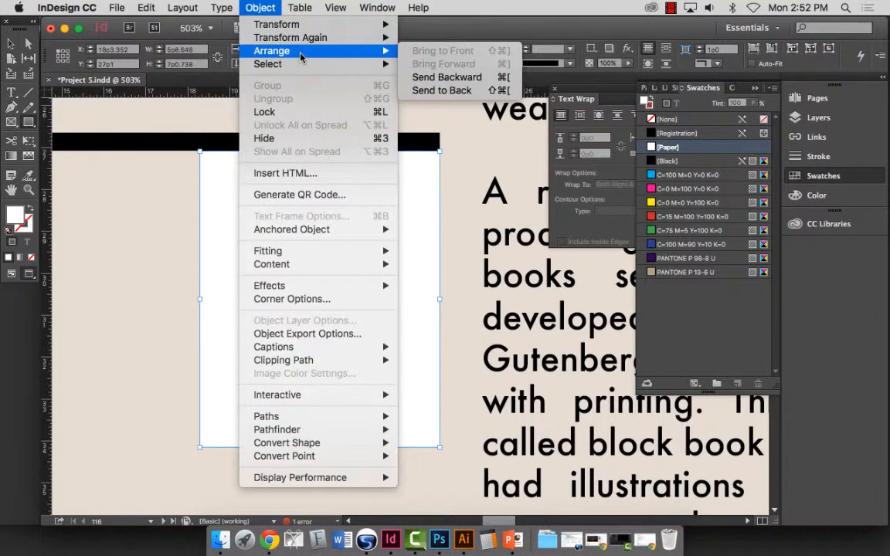
left_click(446, 77)
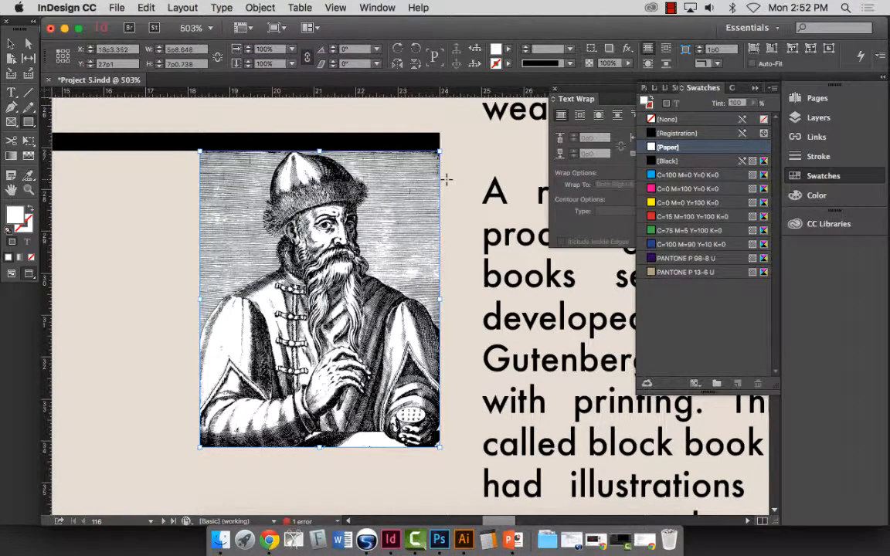
key("super+shift+a")
key("alt+Page_Down")
key("alt+Page_Down")
key("alt+Page_Down")
key("alt+Page_Down")
key("alt+Page_Down")
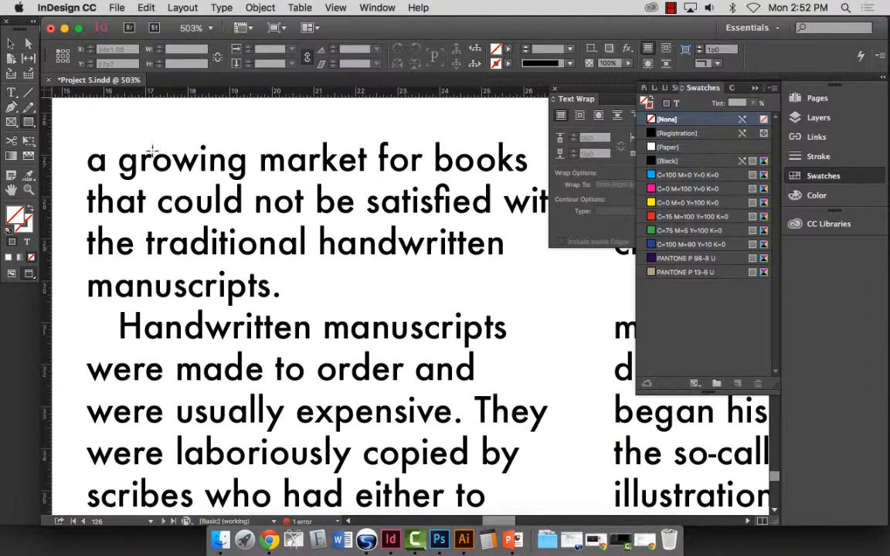
scroll(158, 184, "up", 5)
key("alt+Page_Up")
key("super+0")
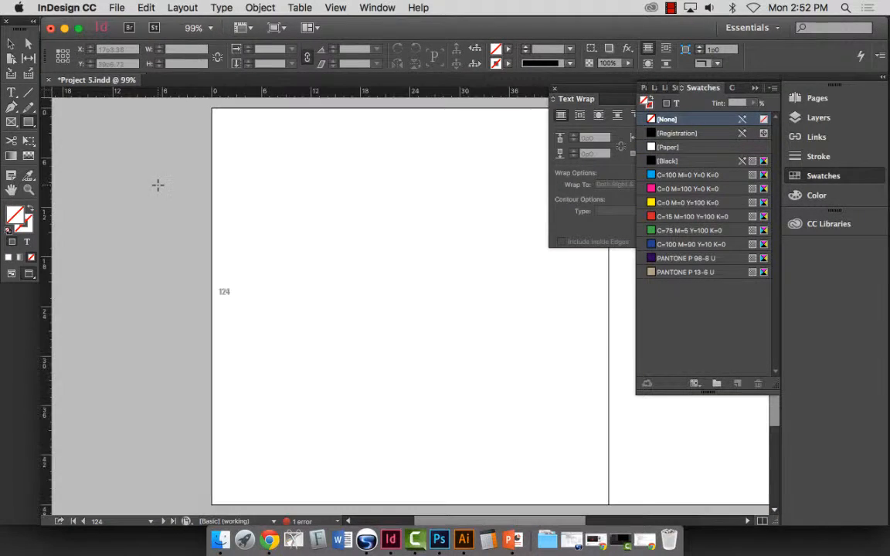
scroll(259, 189, "up", 20)
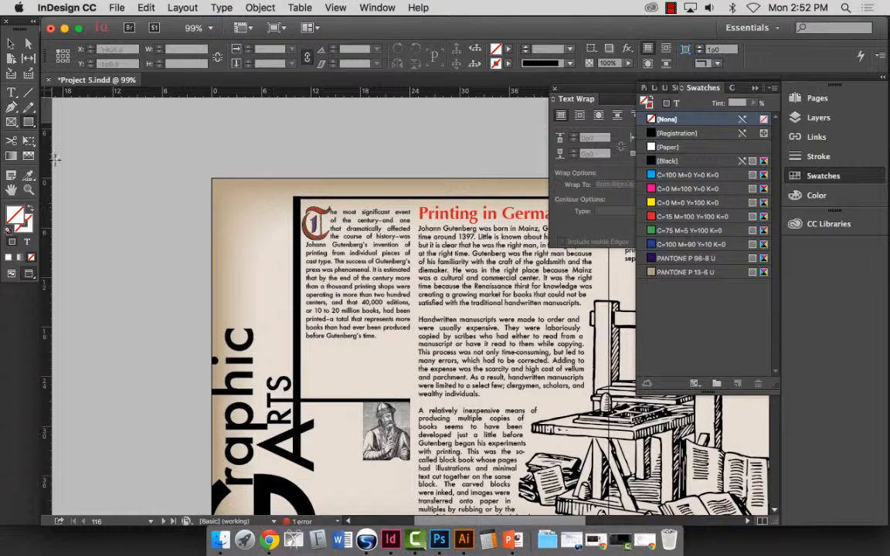
- Fill the Gutenberg portrait's own frame with the [Paper] swatch
left_click(28, 189)
left_click_drag(359, 388, 495, 486)
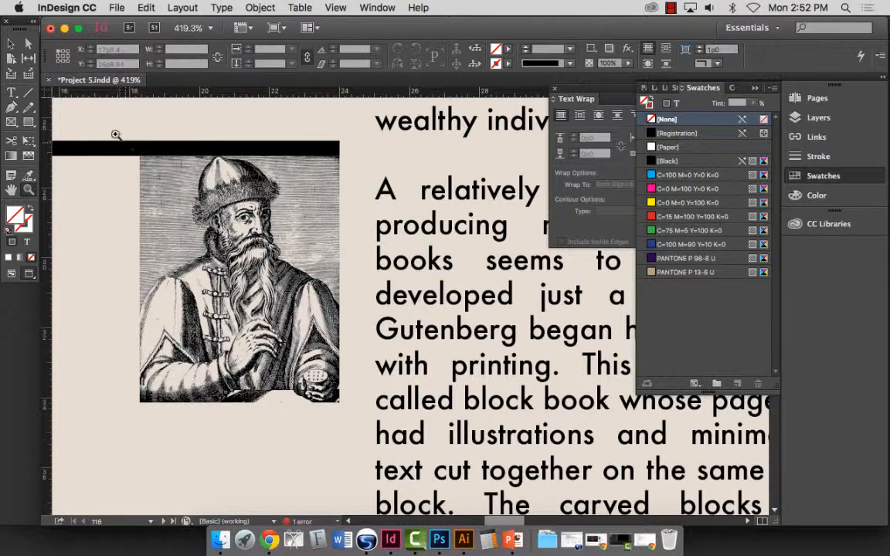
left_click_drag(91, 123, 470, 435)
left_click(10, 44)
left_click(260, 218)
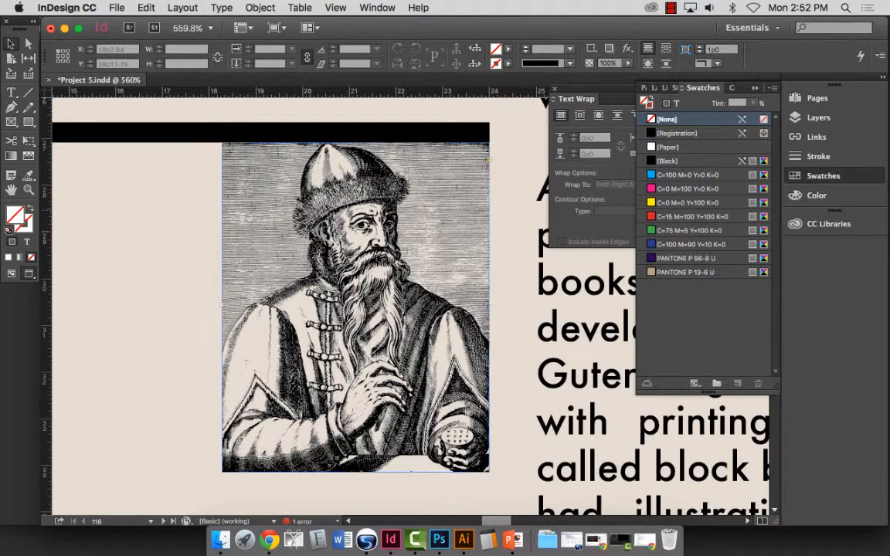
left_click(284, 216)
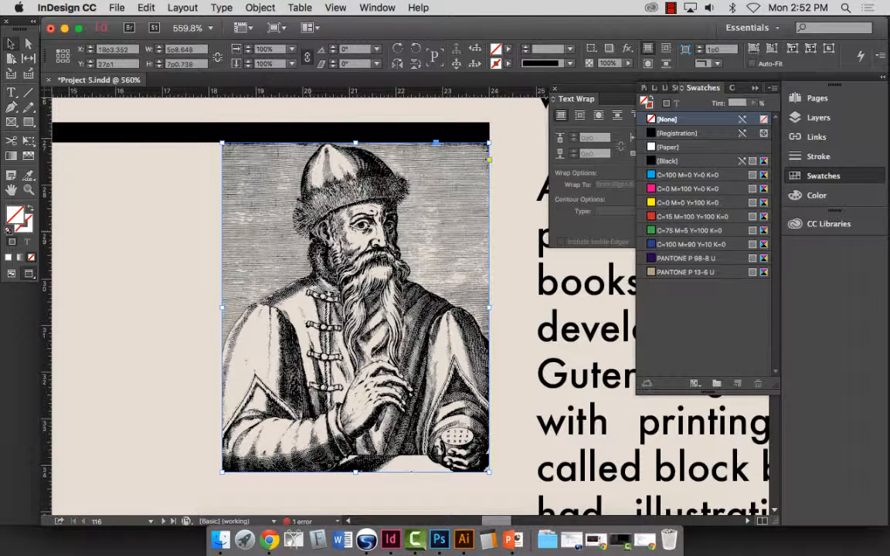
left_click(15, 45)
left_click(667, 147)
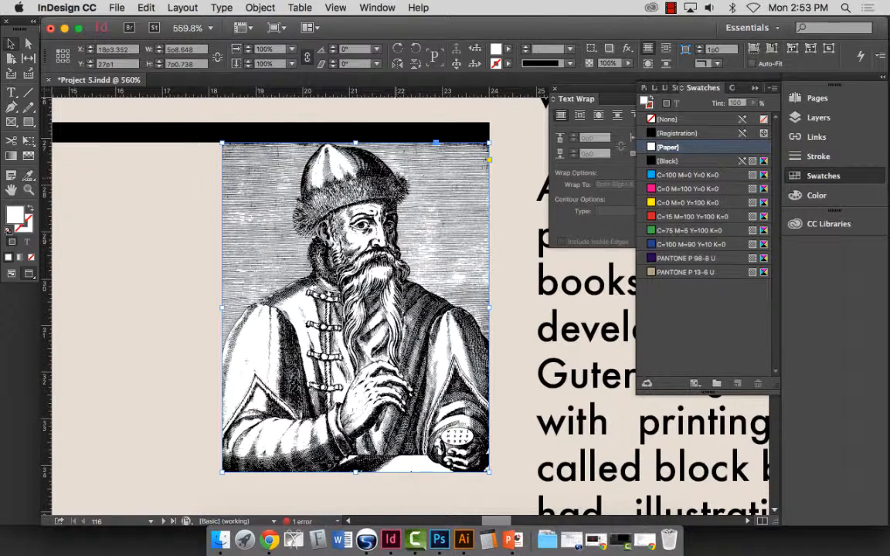
- Recolour the image inside the portrait frame, trying C=100 M=90 Y=10 K=0 before settling on PANTONE P 98-8 U, and deselect it
left_click(28, 44)
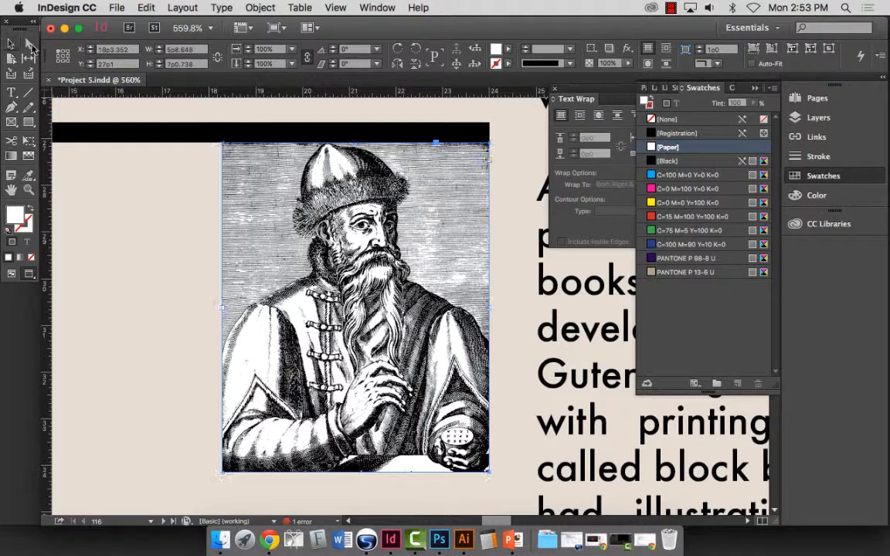
left_click(301, 162)
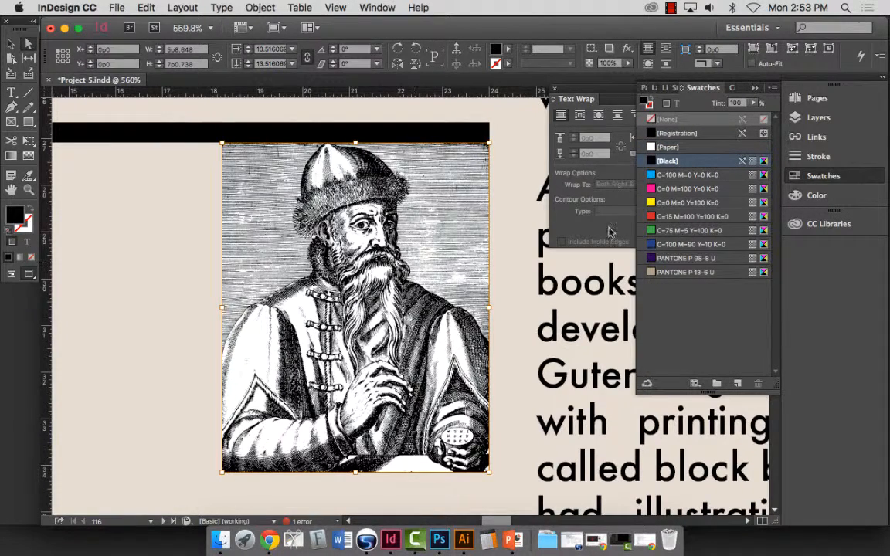
left_click(658, 245)
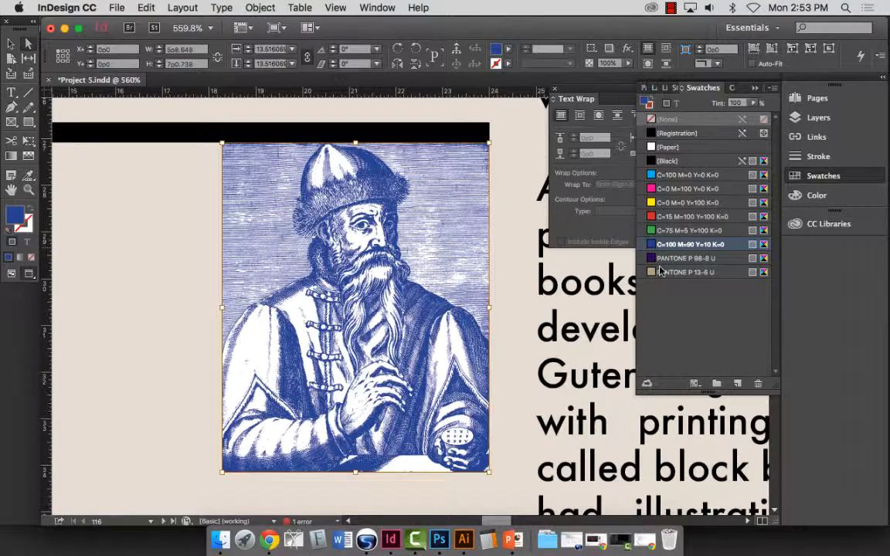
left_click(675, 260)
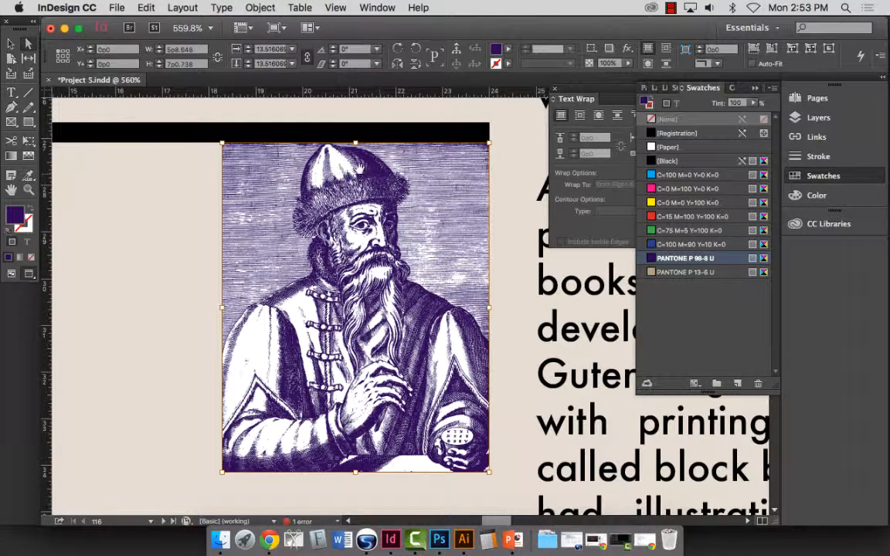
left_click(10, 43)
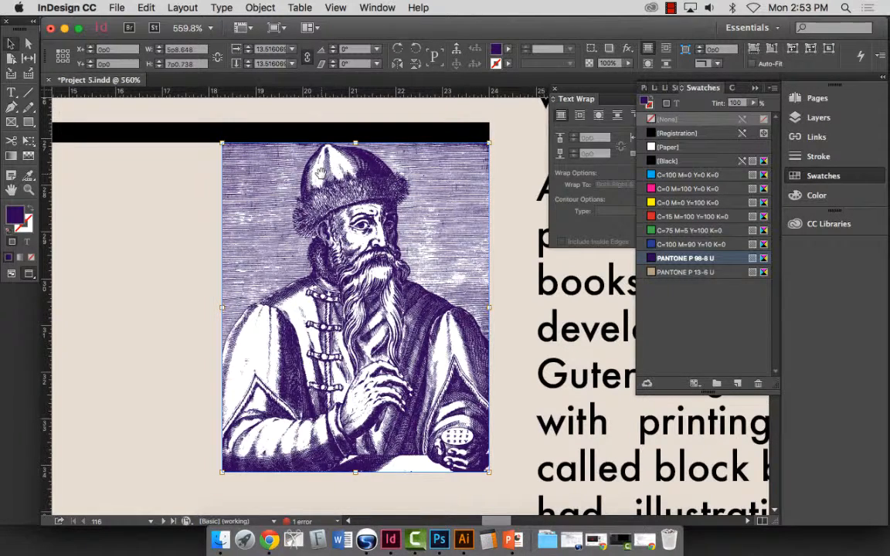
key("super+0")
left_click(107, 193)
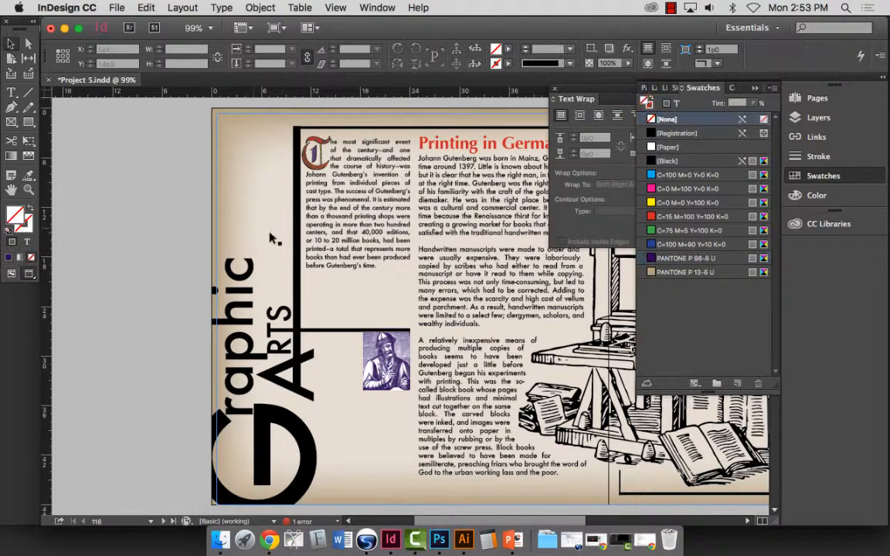
- Move the portrait horizontally along the underside of the T's stem to X 13p2, nearer the A of the title
left_click(32, 191)
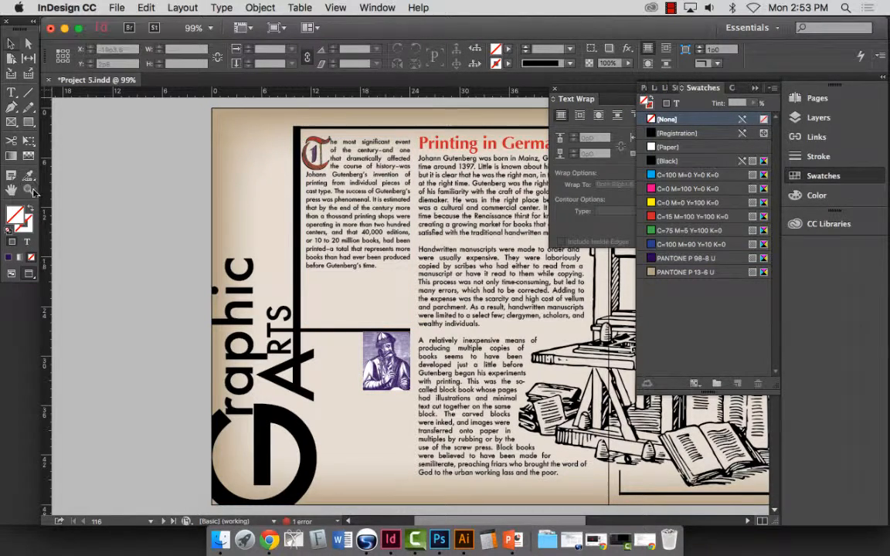
left_click_drag(266, 283, 431, 354)
left_click(10, 44)
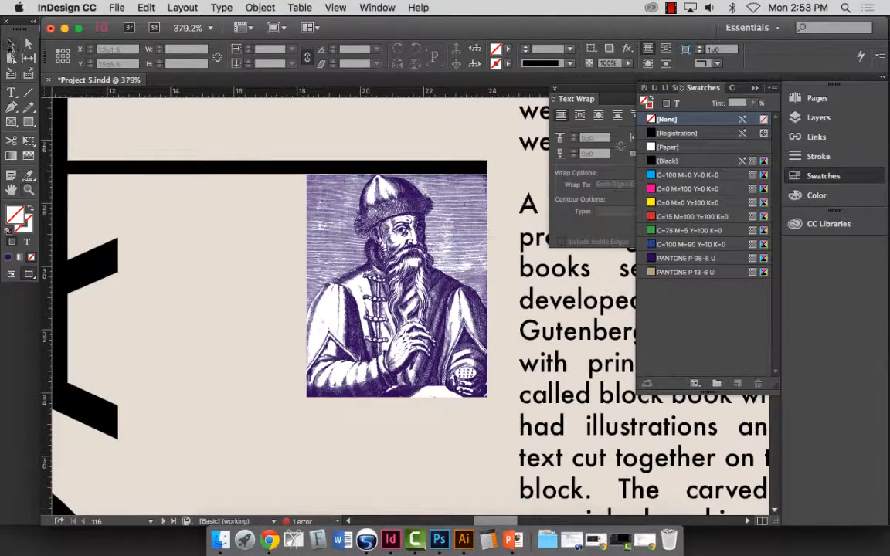
left_click_drag(414, 224, 255, 223)
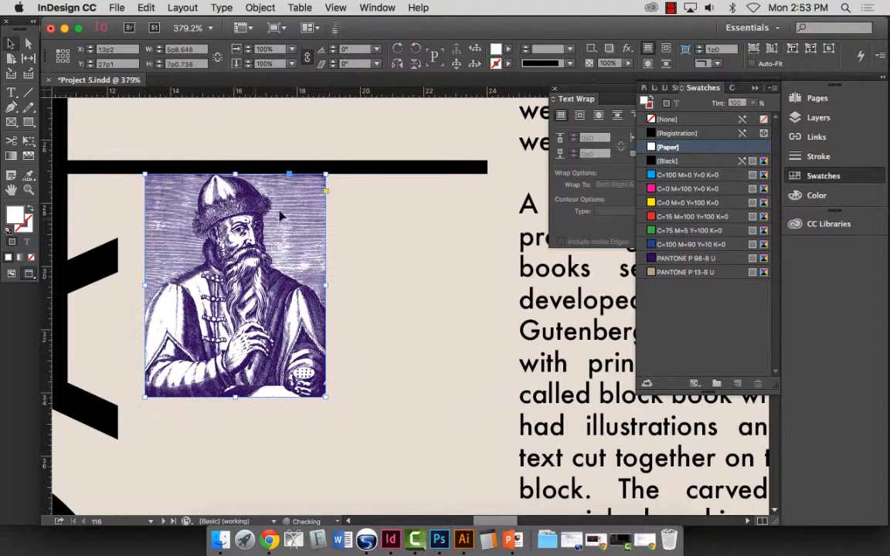
- Shorten the T's stem to end at the portrait's right edge, making the RTS outlines span about 12p3
left_click(417, 173)
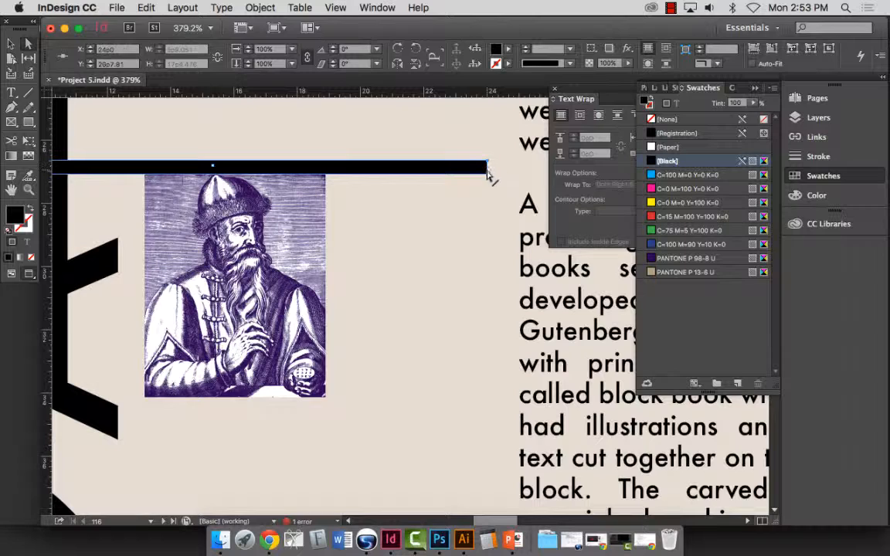
left_click_drag(491, 167, 325, 166)
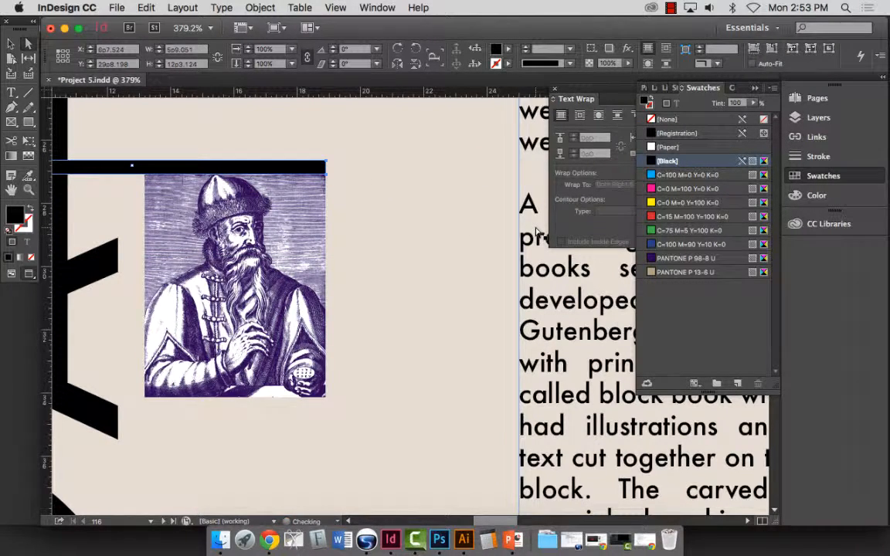
key("super+0")
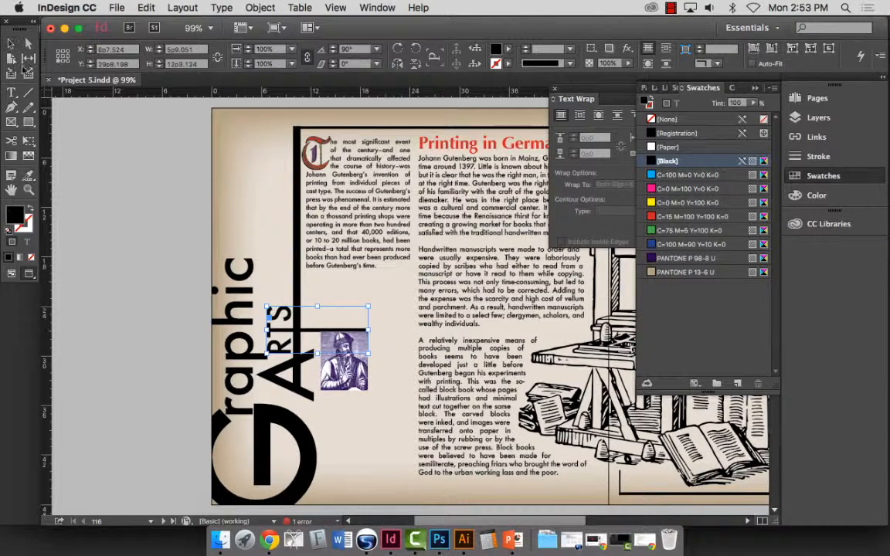
- Shorten the introductory text frame by raising its lower edge to just below the last line of text, and deselect it
left_click(26, 69)
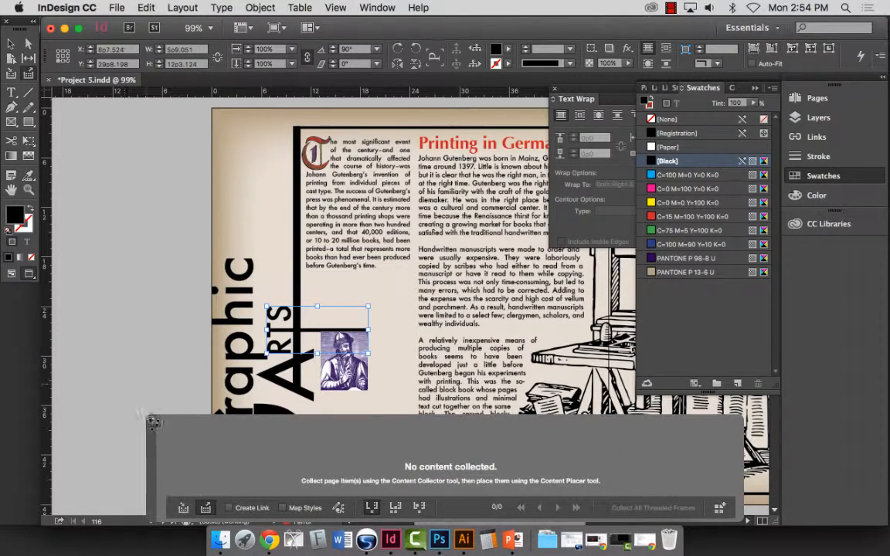
key("v")
left_click(353, 262)
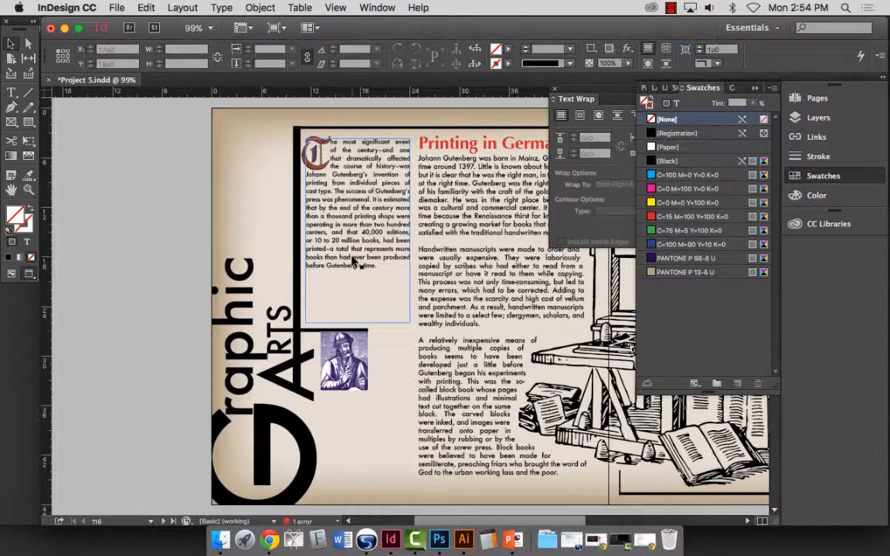
left_click_drag(358, 321, 358, 285)
left_click(170, 193)
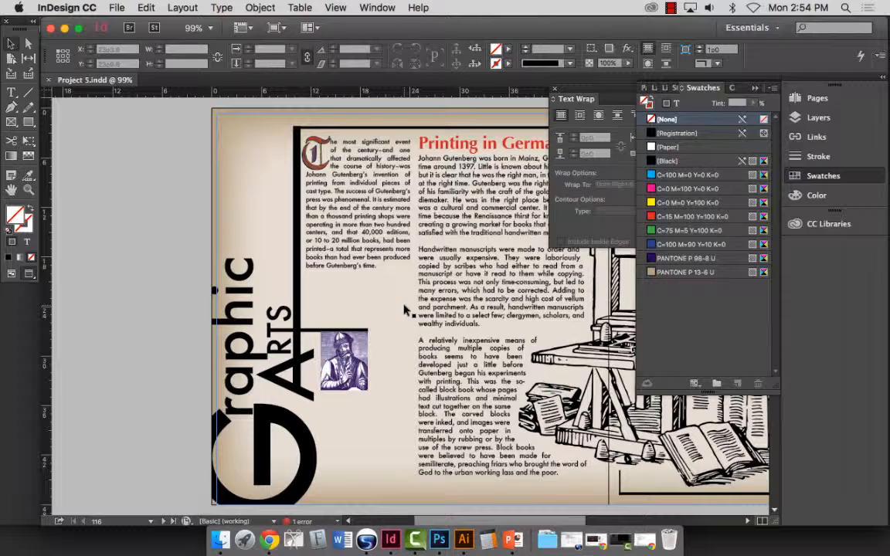
key("super+minus")
key("super+minus")
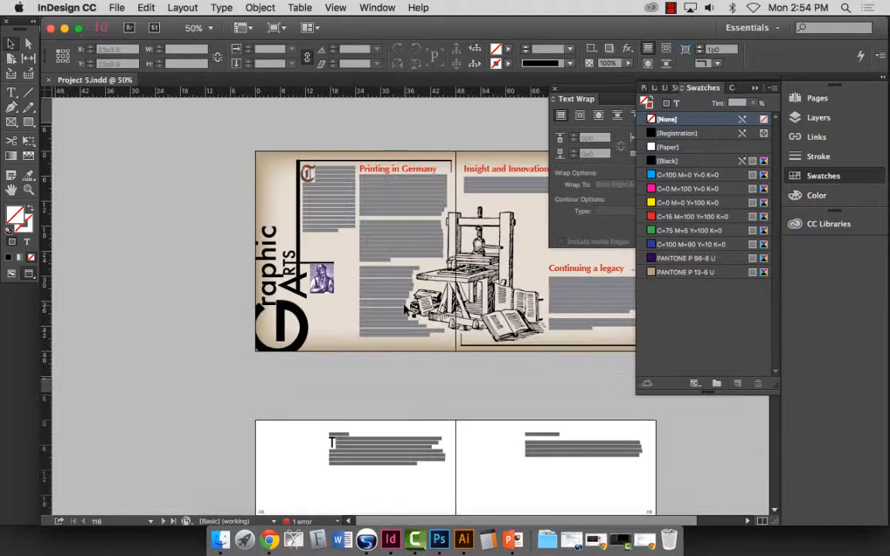
scroll(371, 334, "down", 3)
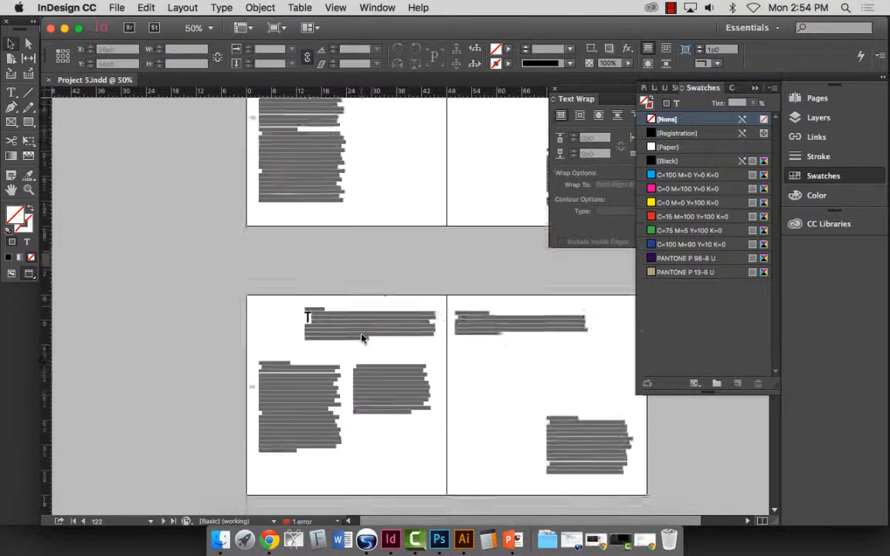
scroll(363, 337, "up", 3)
scroll(397, 344, "right", 2)
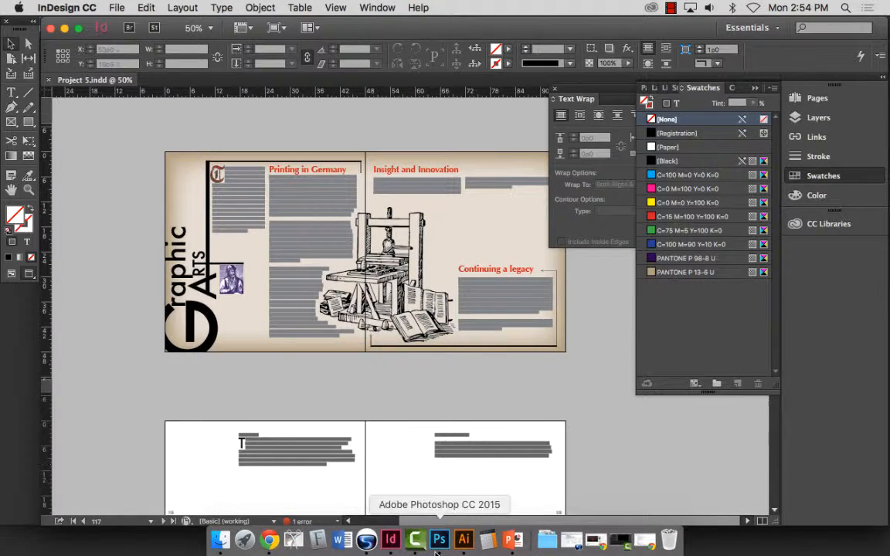
left_click(415, 539)
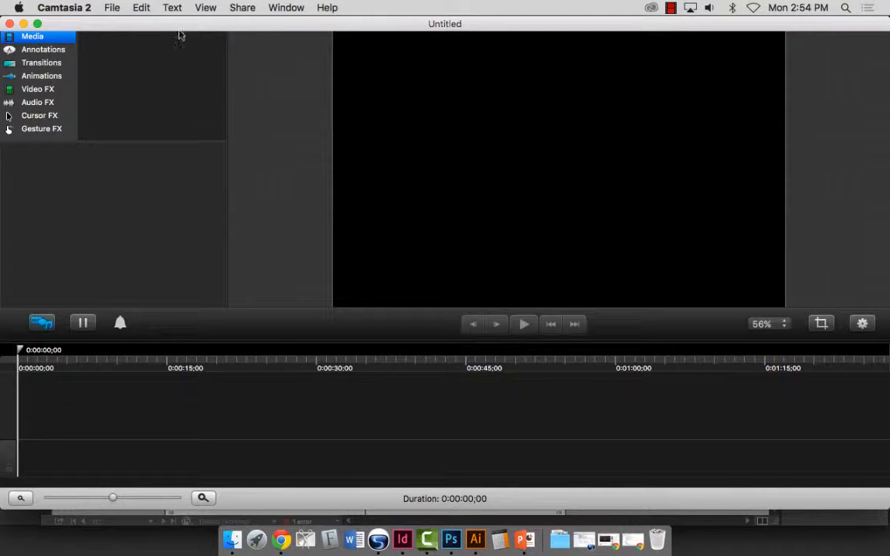
left_click(109, 10)
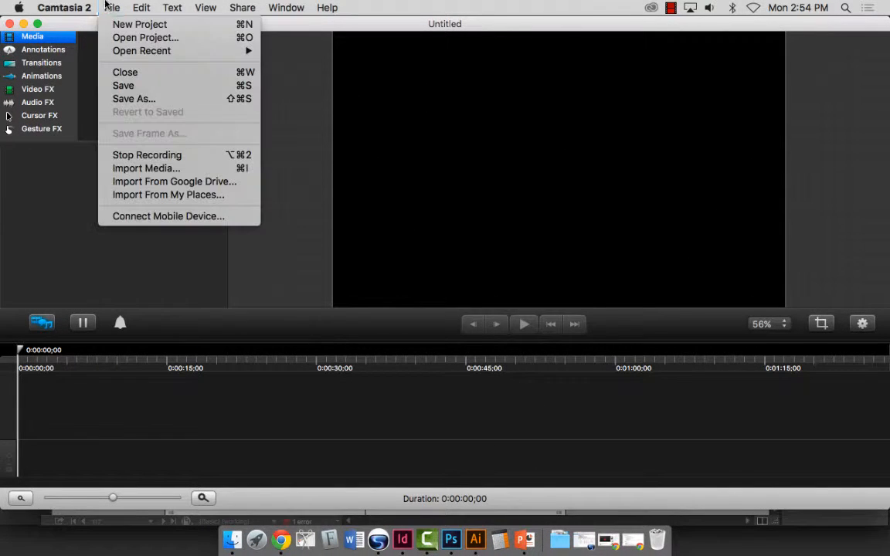